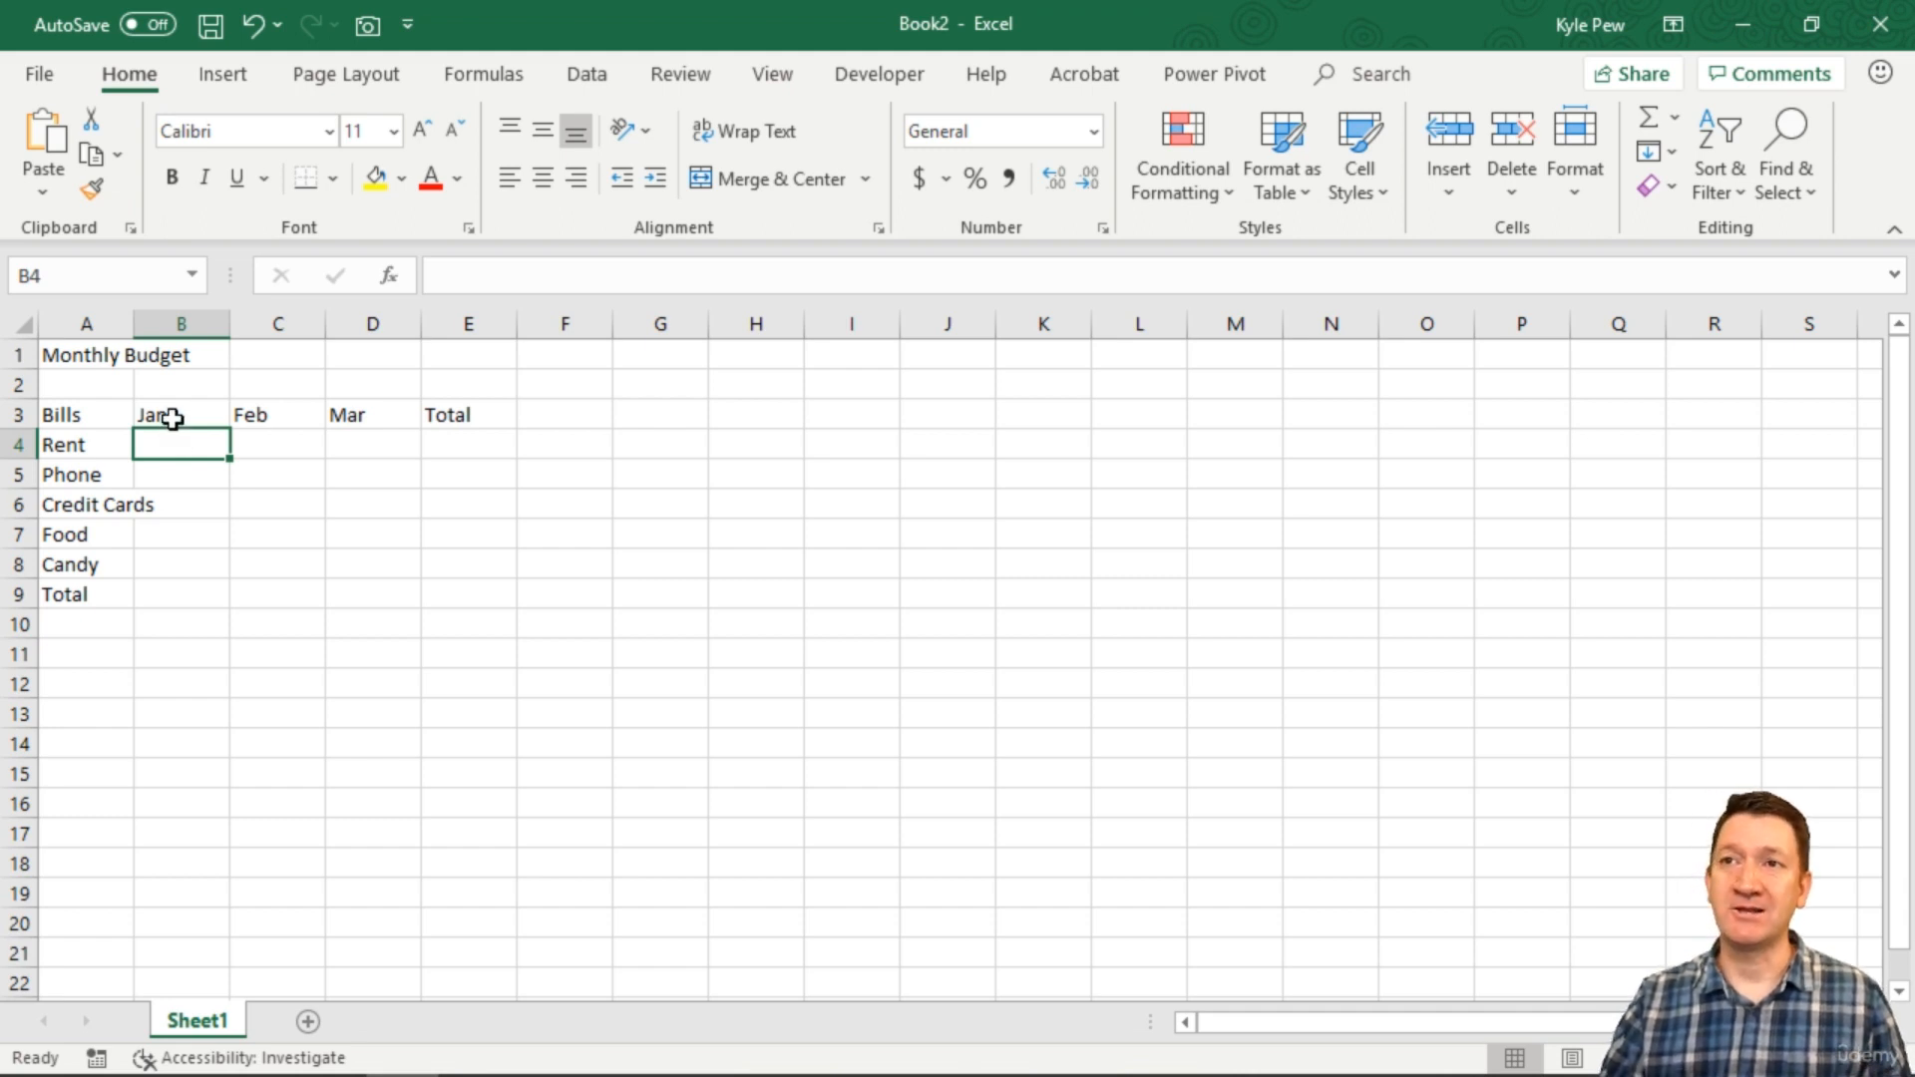
Step: Fill in the Jan column with 1000 for Rent, 100 for Phone, 150 for Credit Cards, 300 for Food and 100 for Candy
left_click_drag(171, 415, 363, 415)
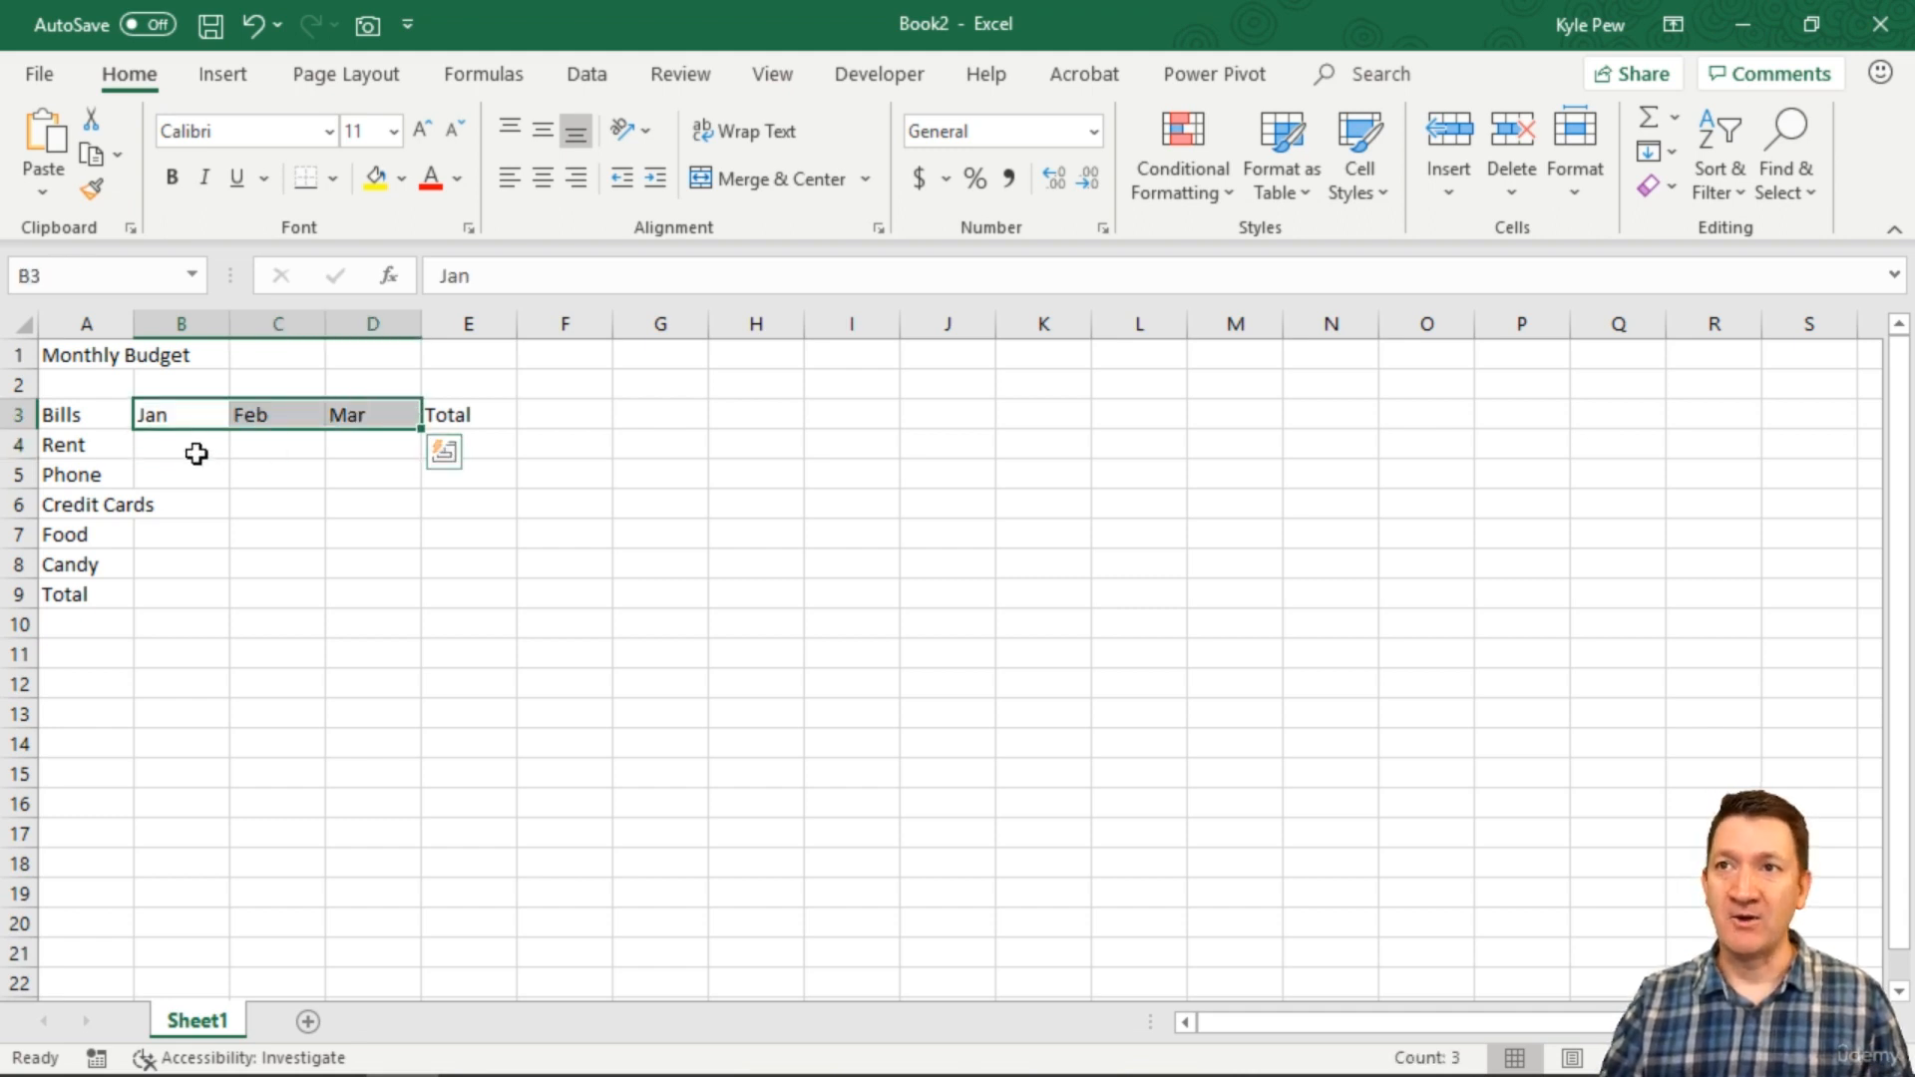
left_click_drag(196, 453, 341, 562)
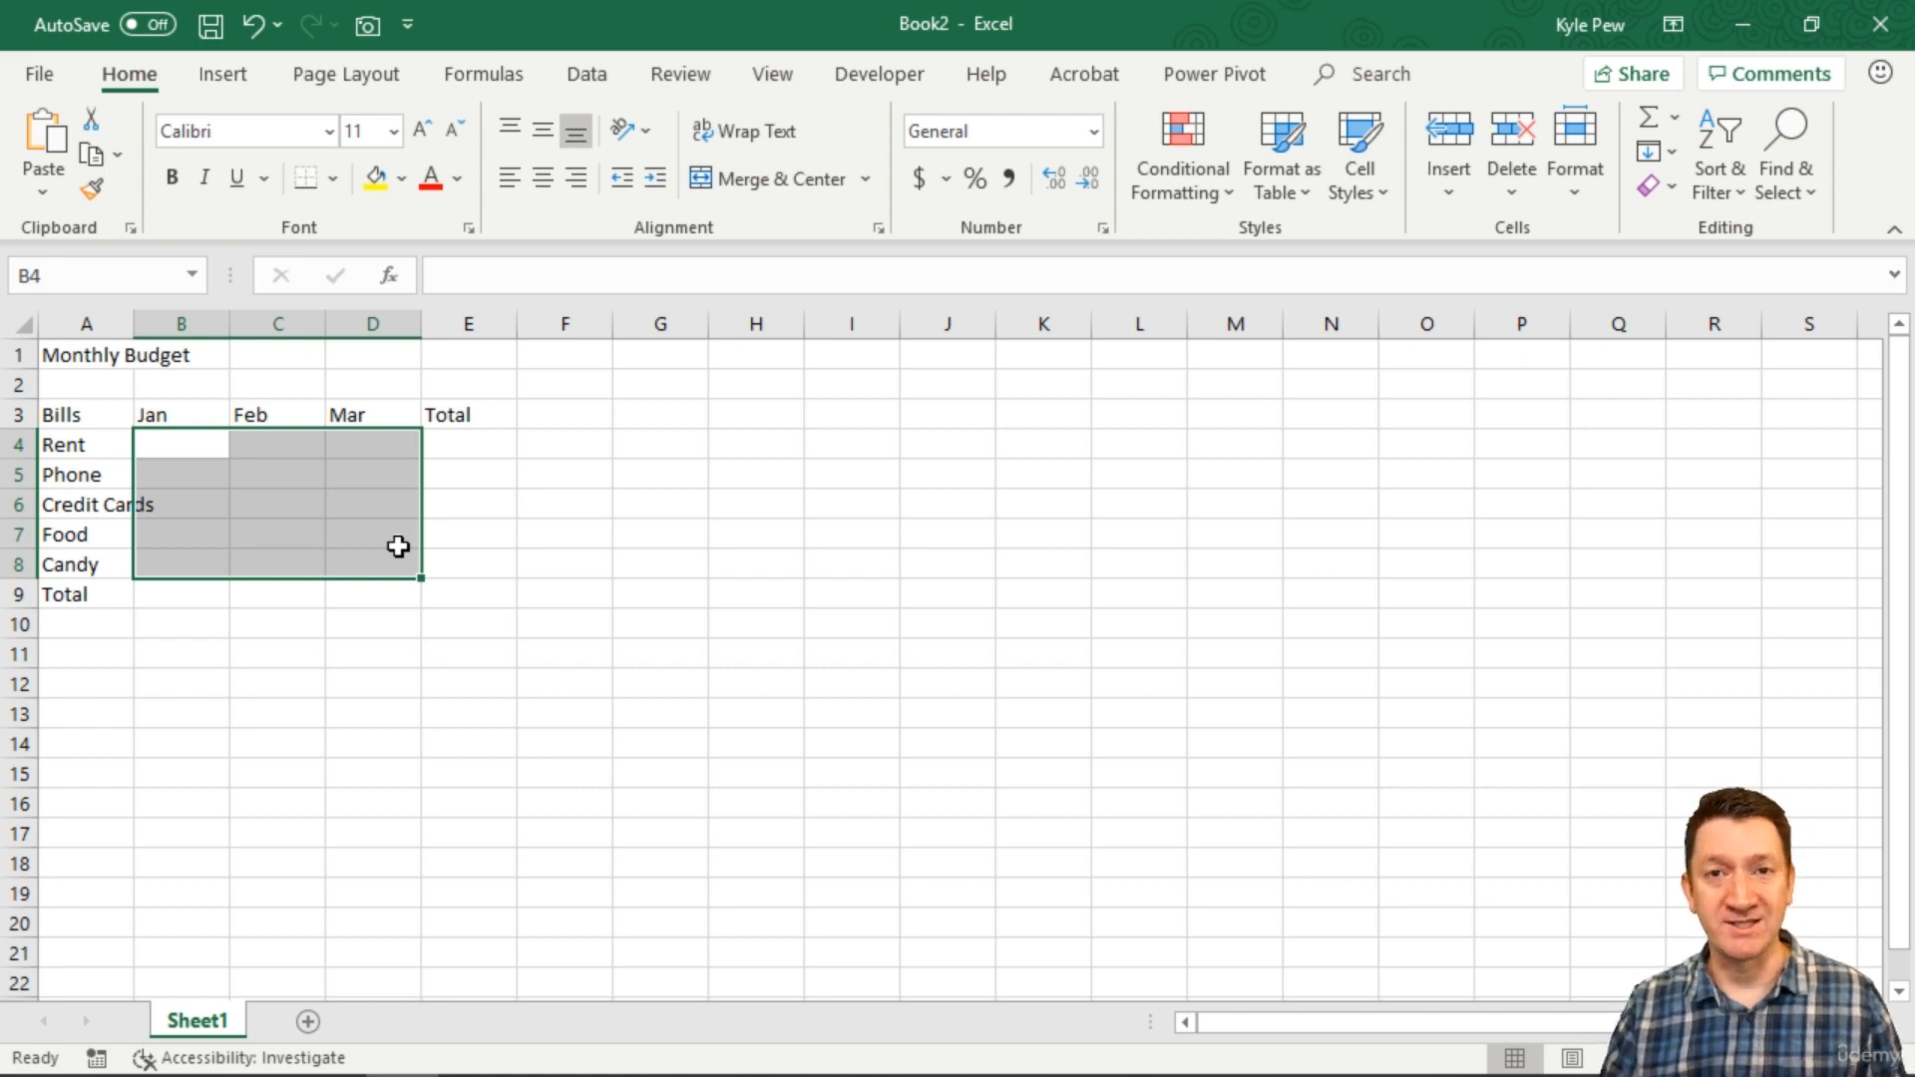
left_click(200, 445)
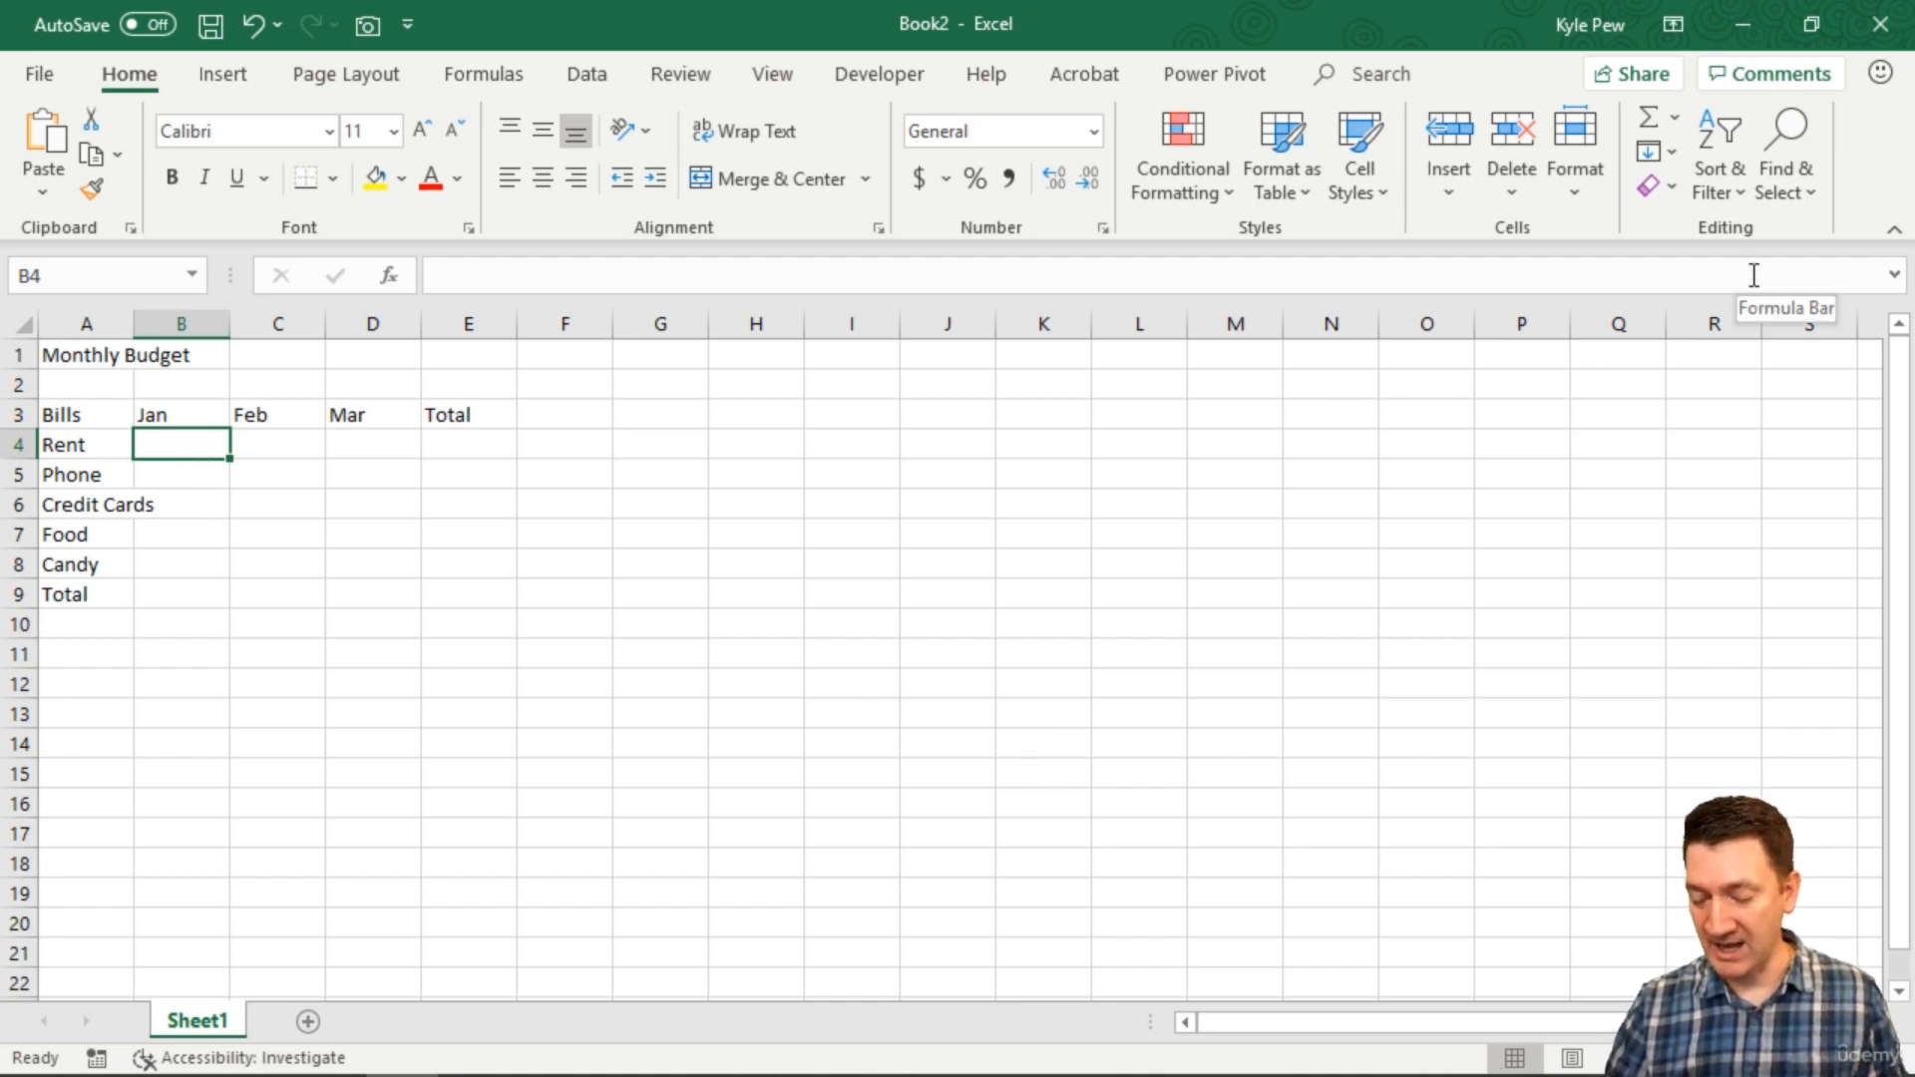
type("1000")
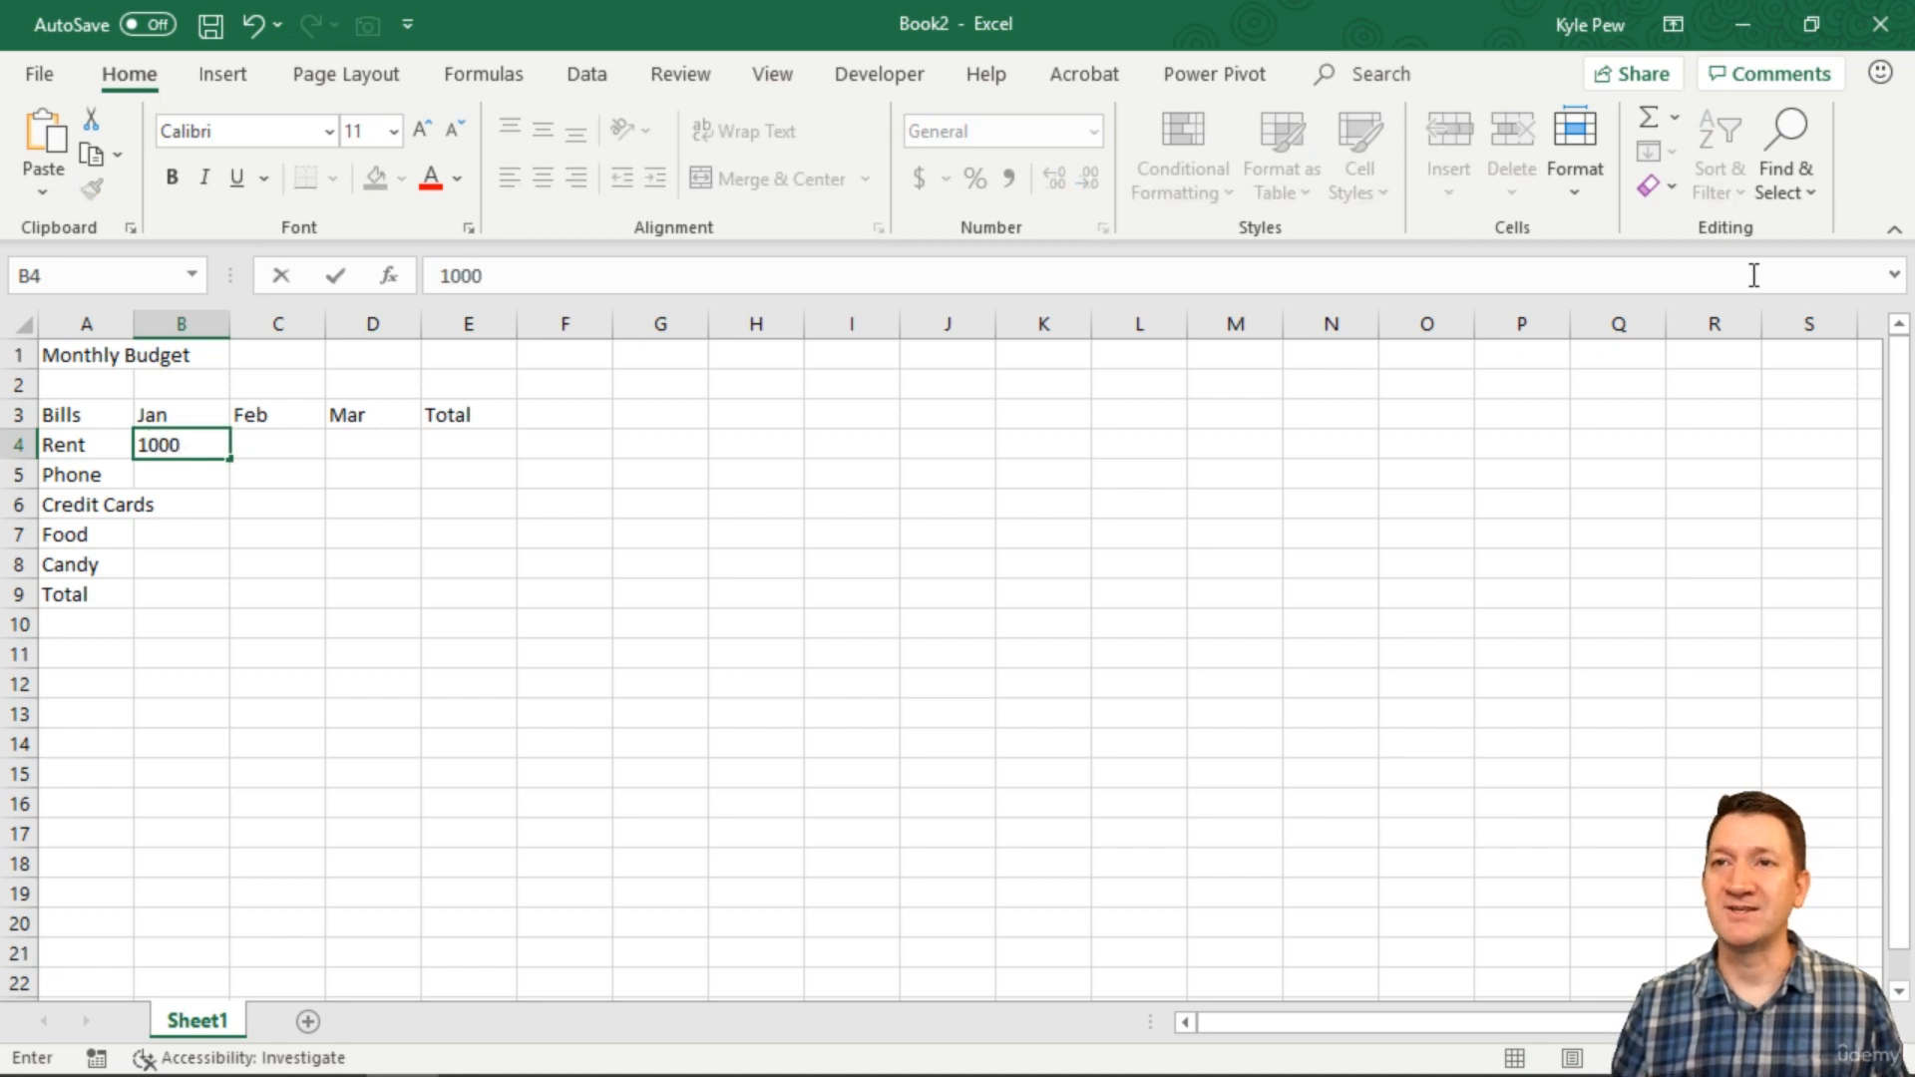
key("Return")
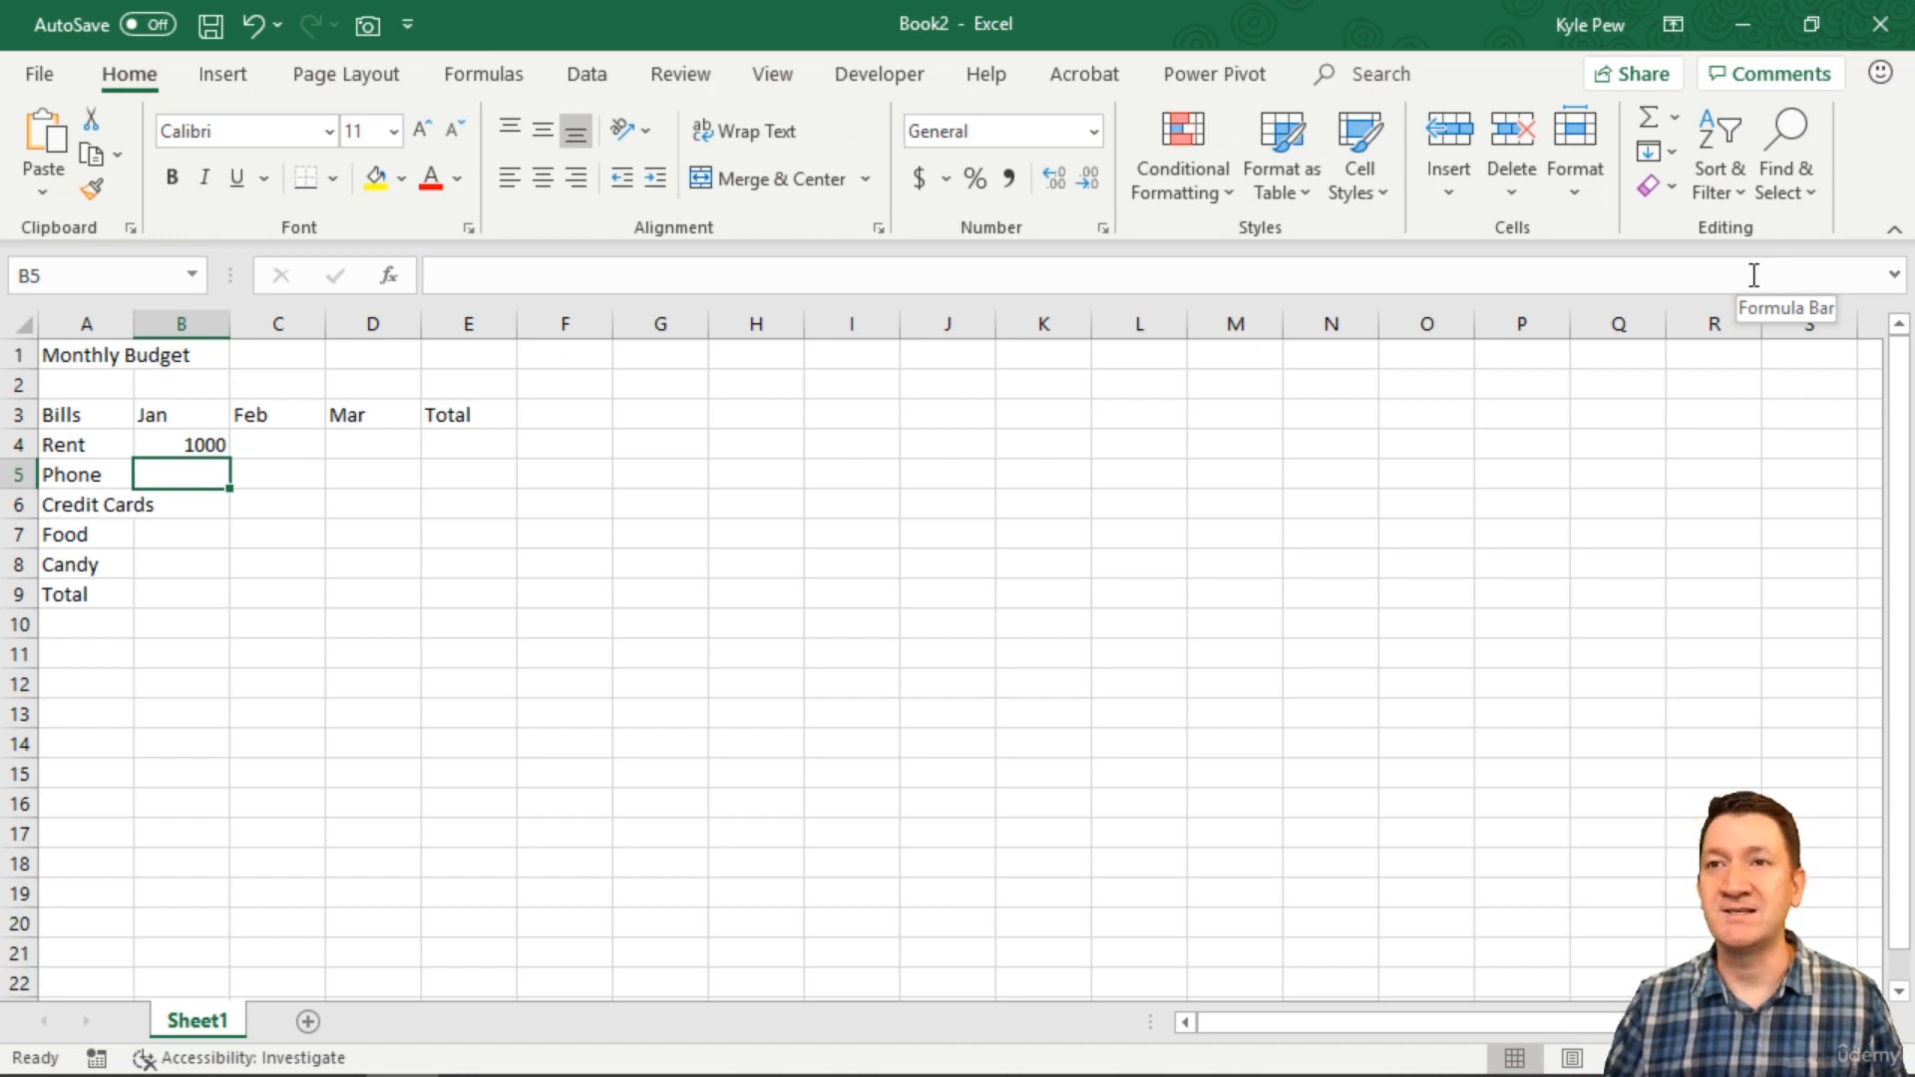
type("100")
key("Return")
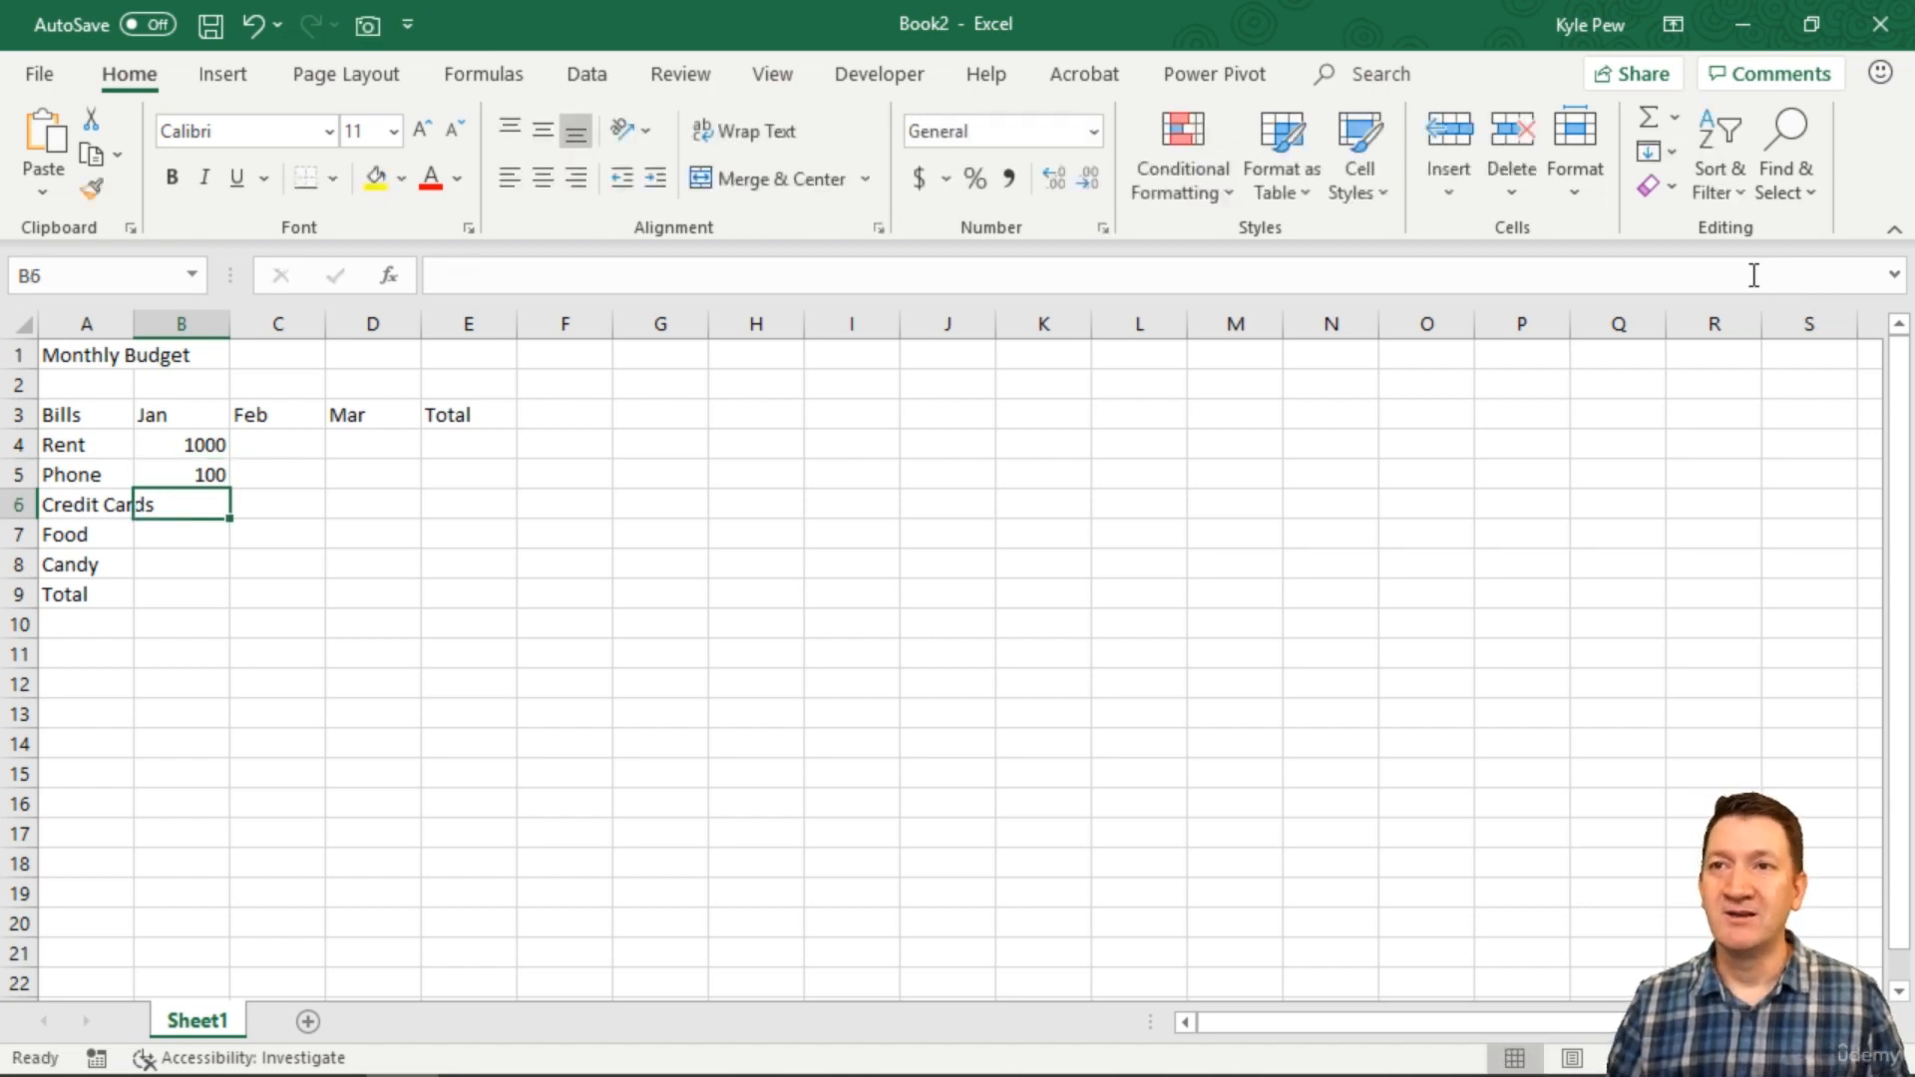
type("150")
key("Return")
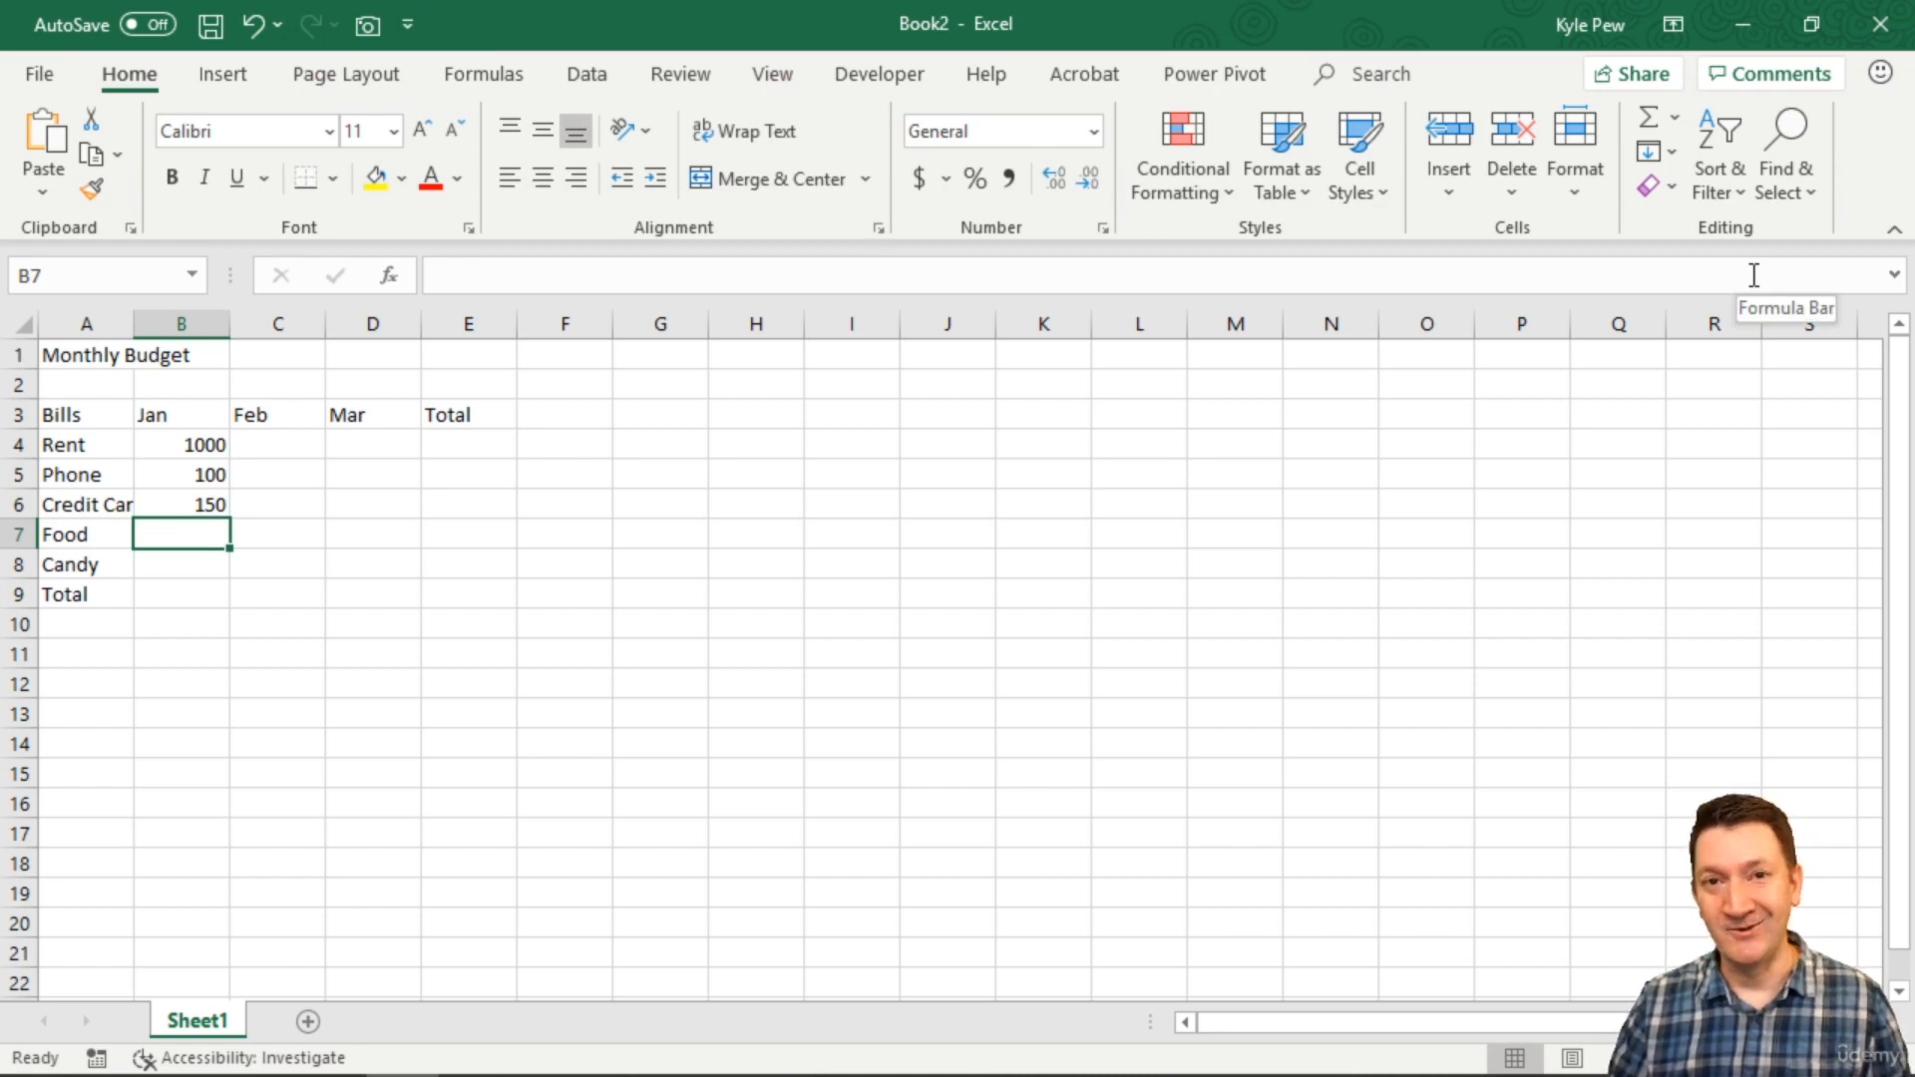
type("300")
key("Return")
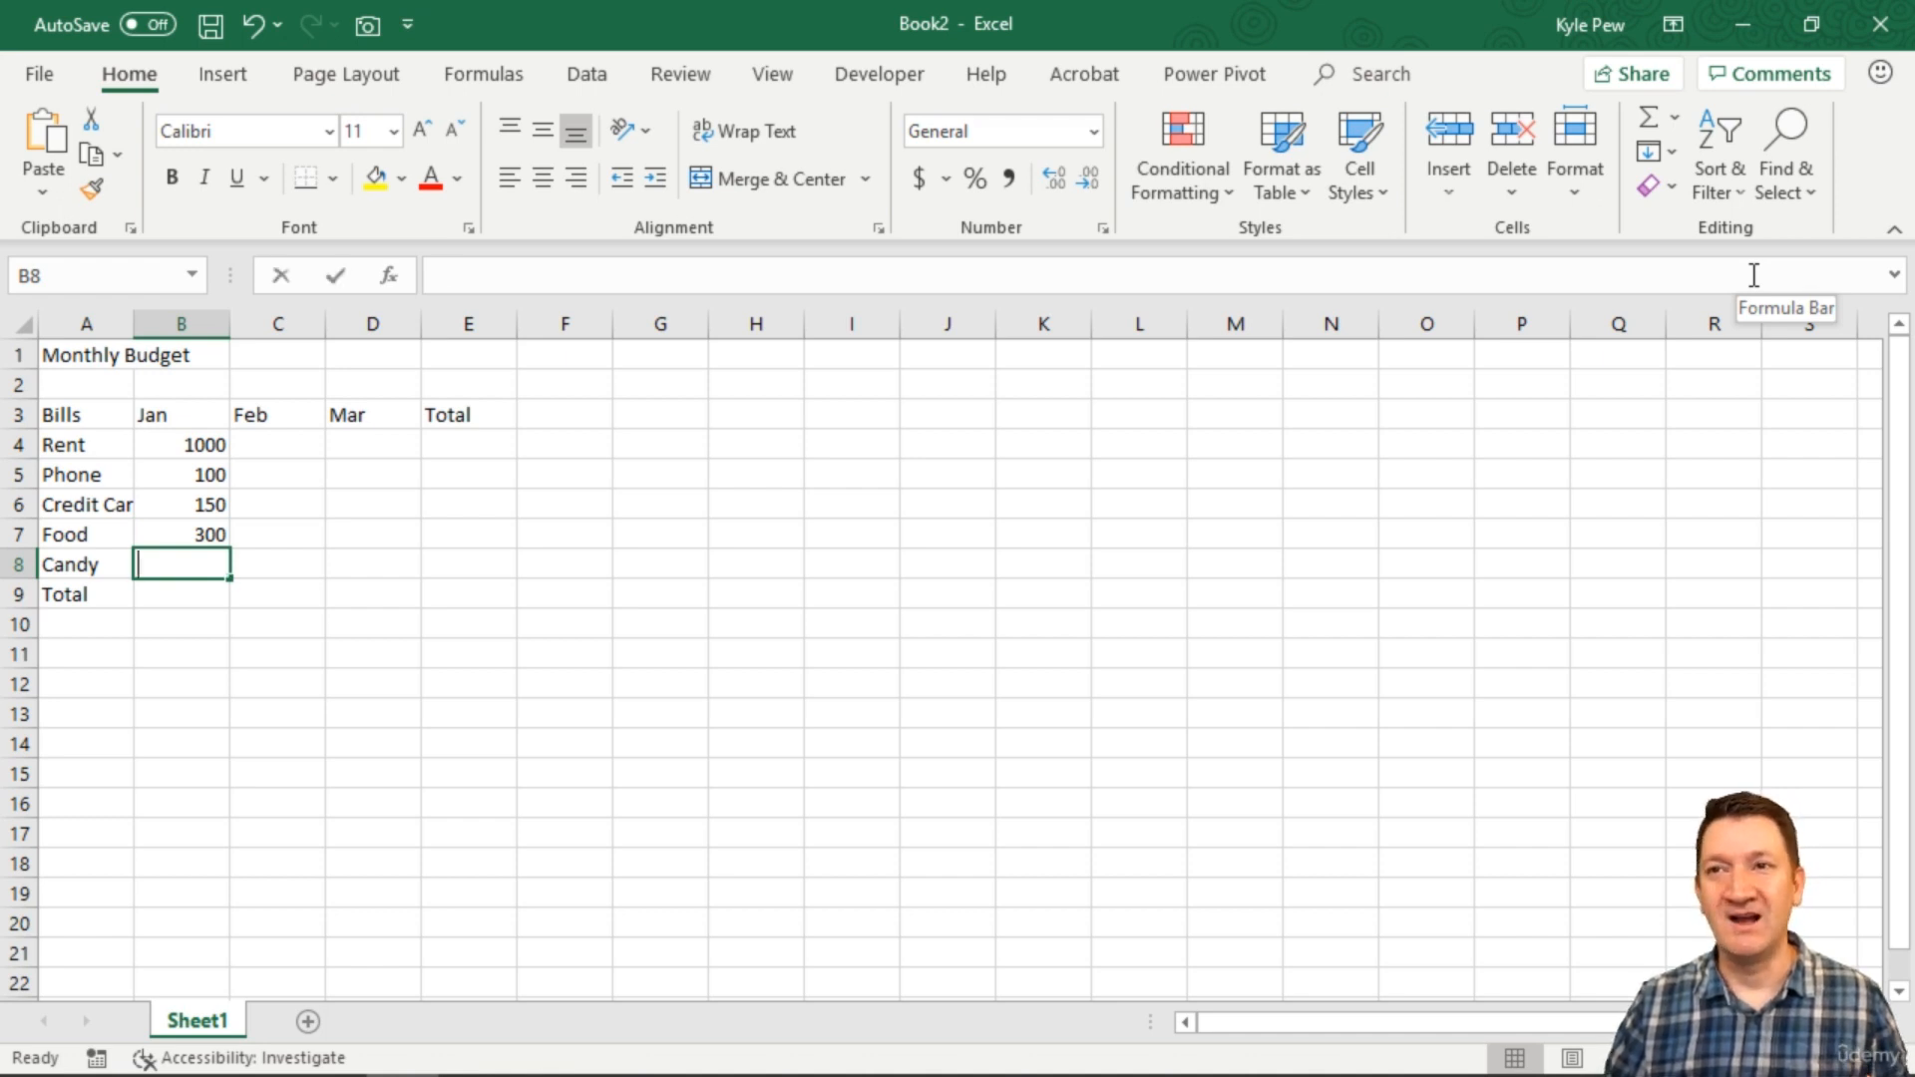
type("100")
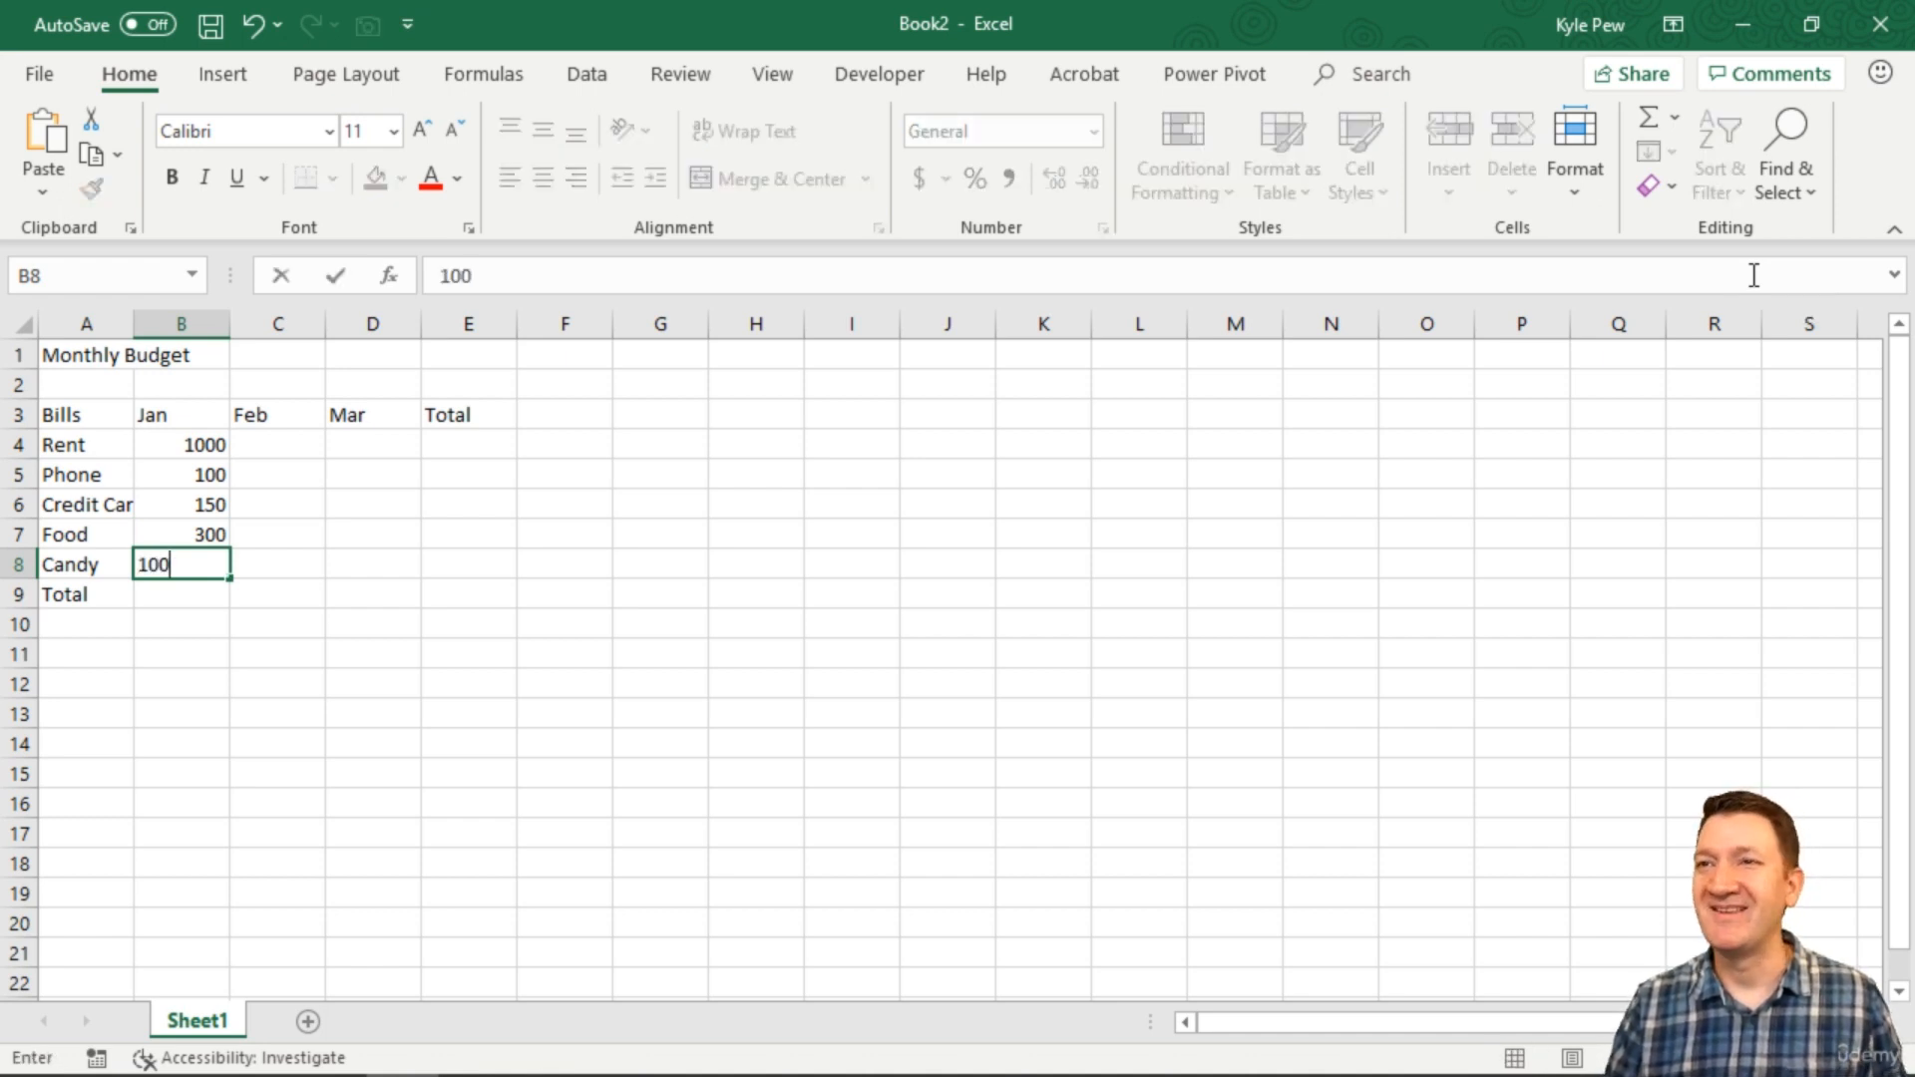
key("Tab")
Step: Fill in the Feb column with 1000 for Rent, 125 for Phone, 200 for Credit Cards, 275 for Food and 100 for Candy
key("Up")
key("Up")
key("Up")
key("Up")
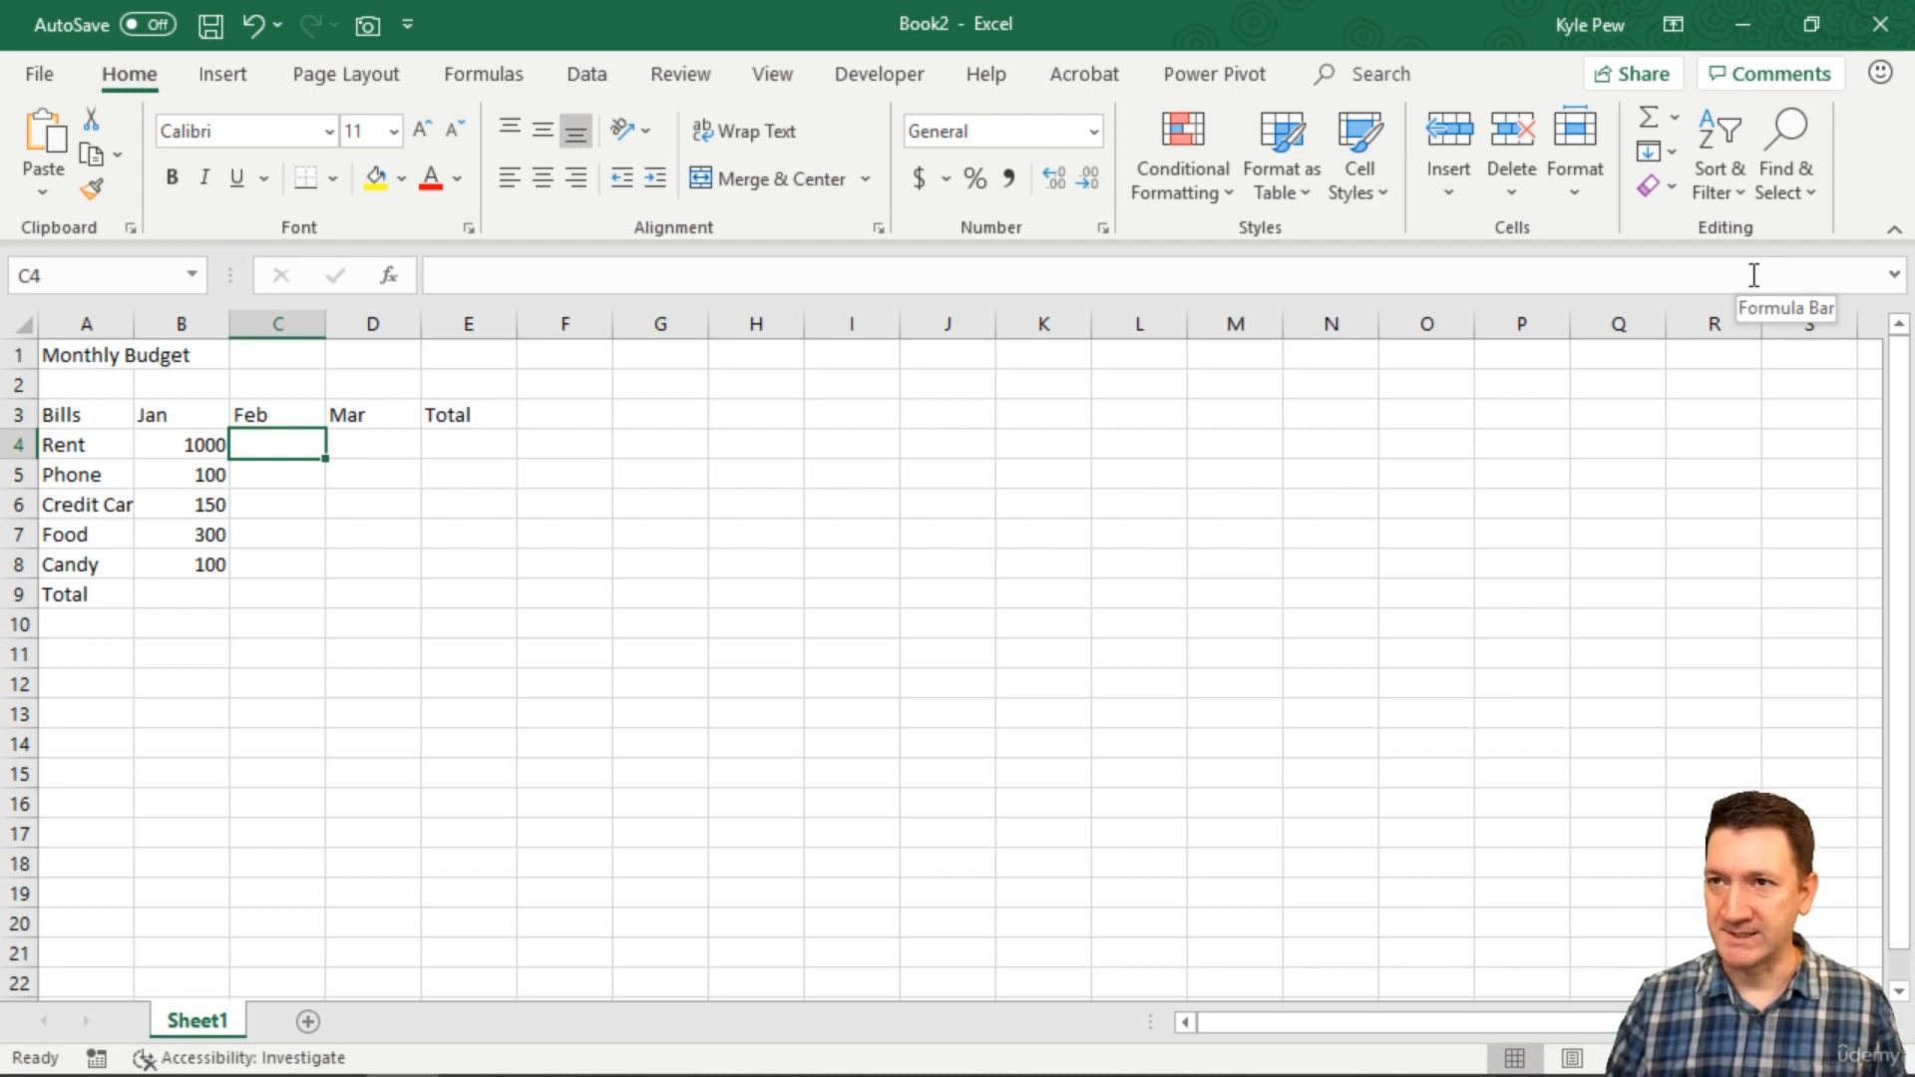
type("1000")
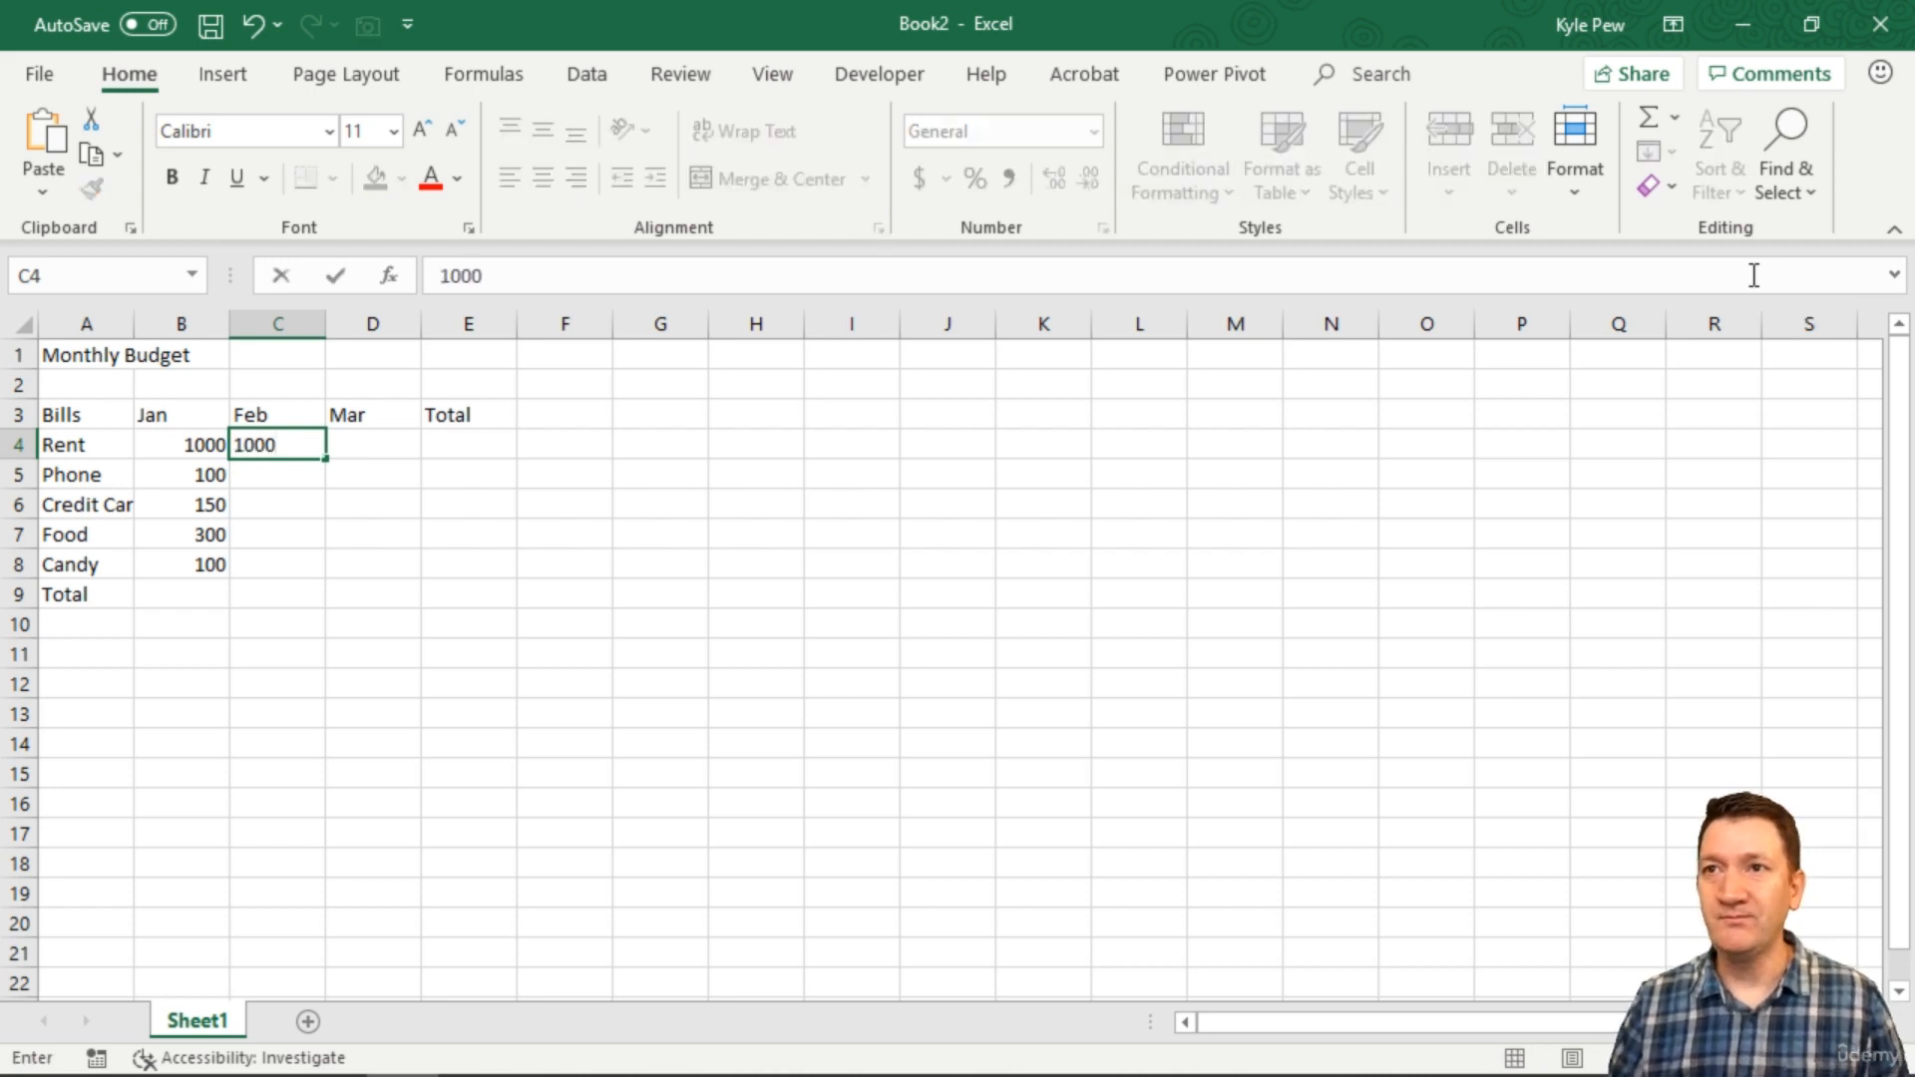
key("Return")
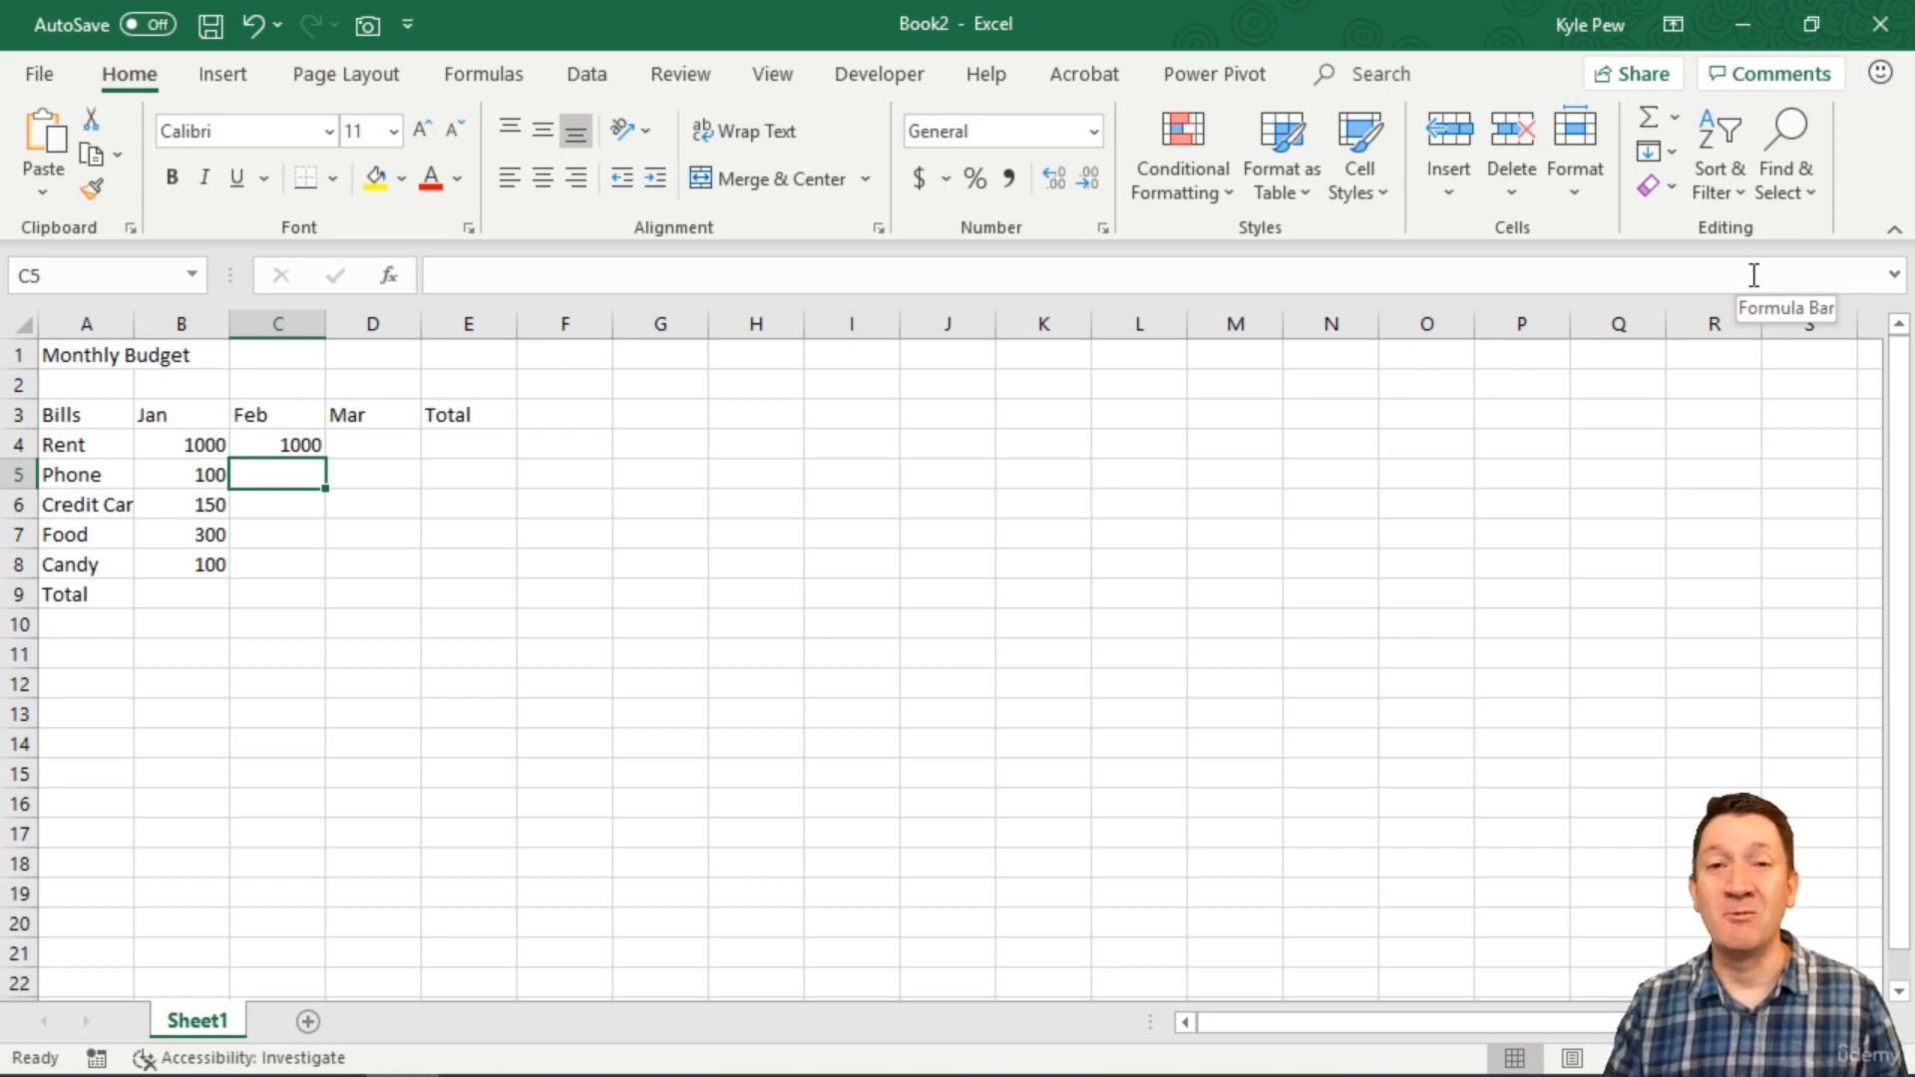
type("125")
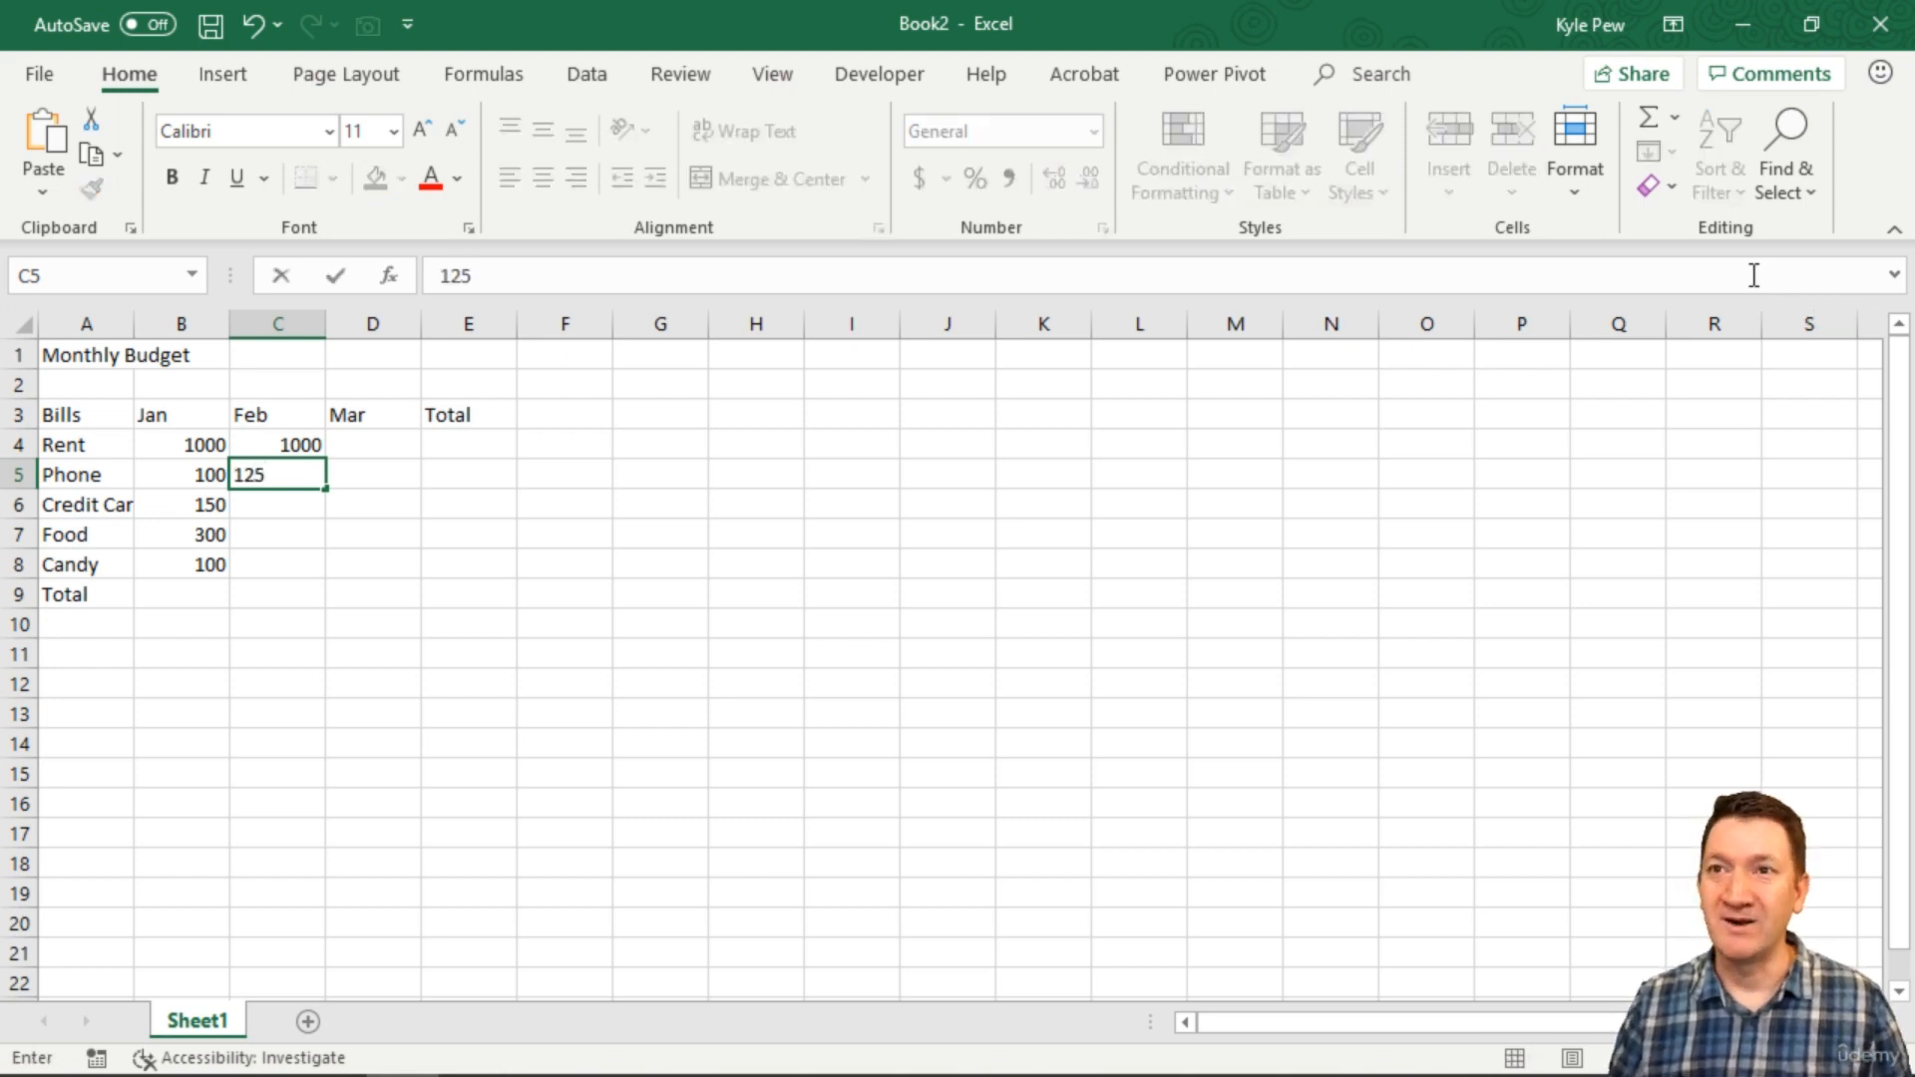
key("Return")
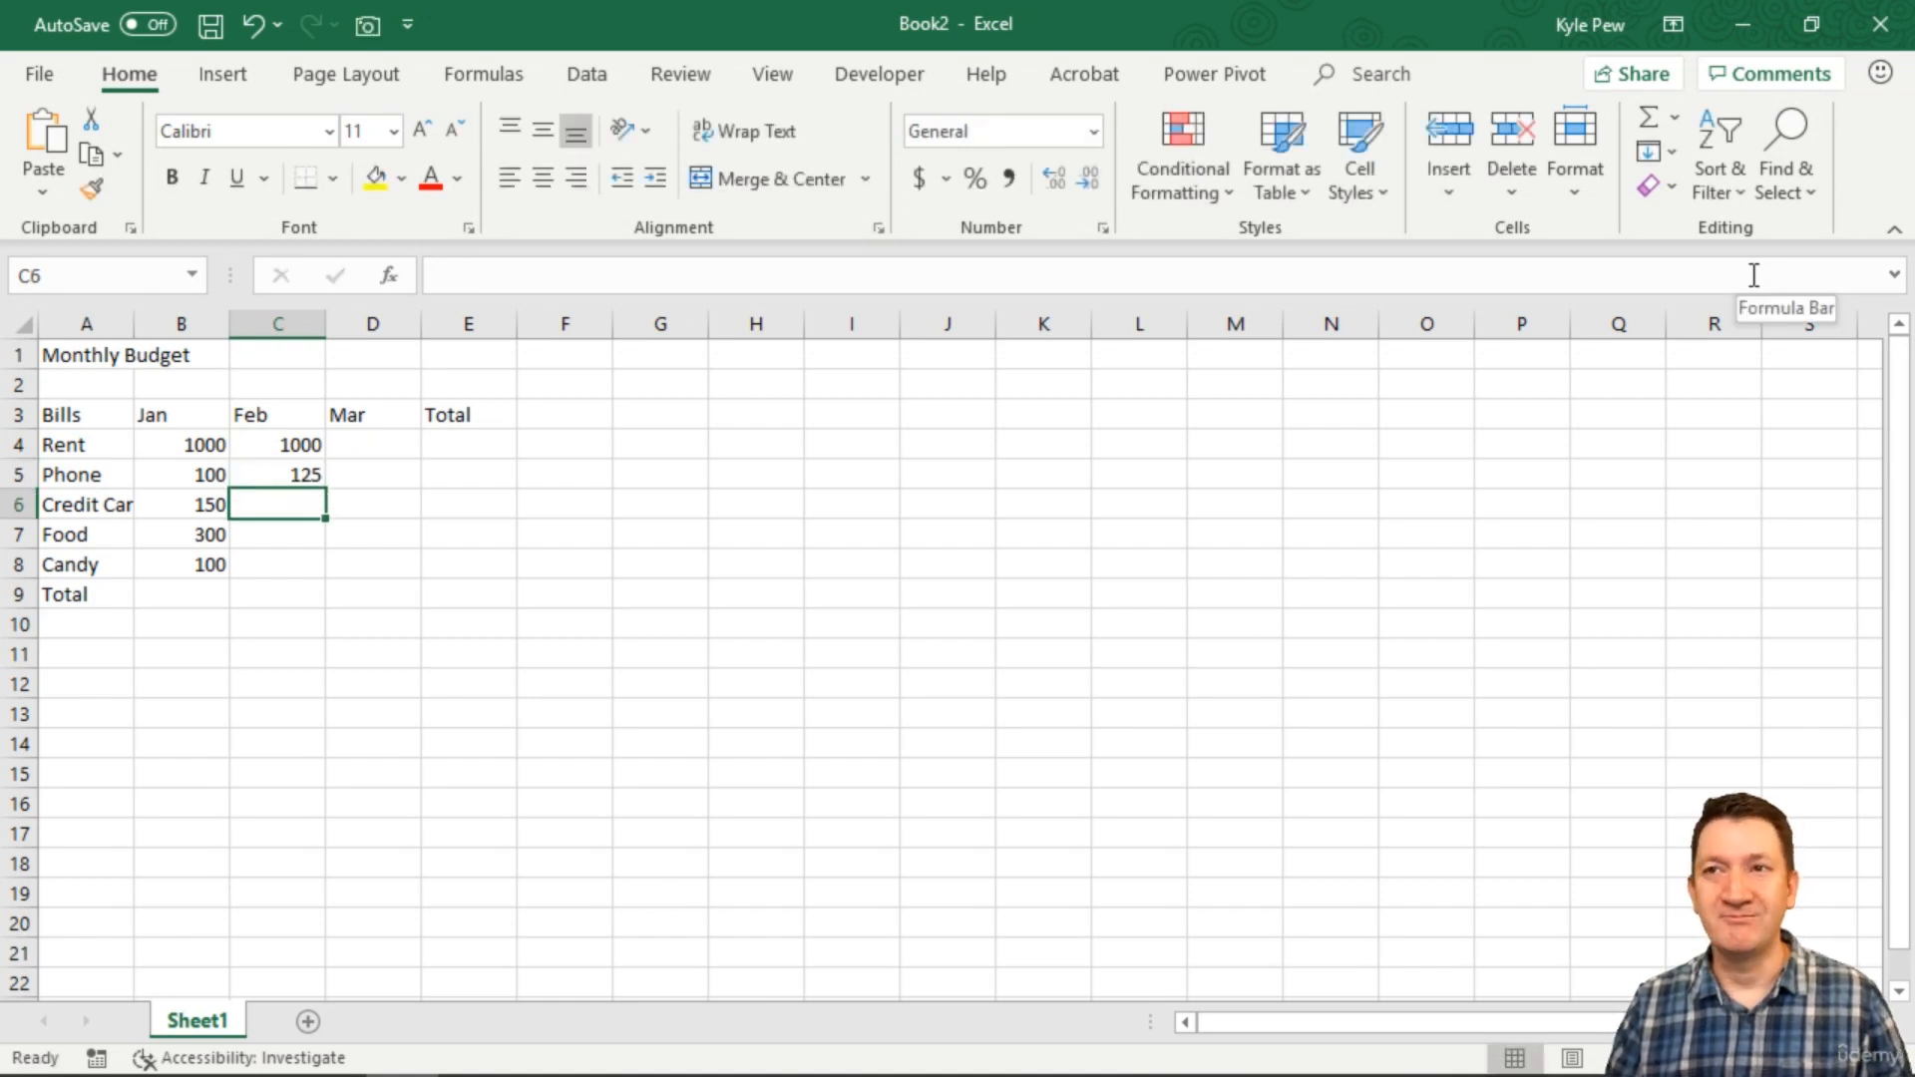
type("200")
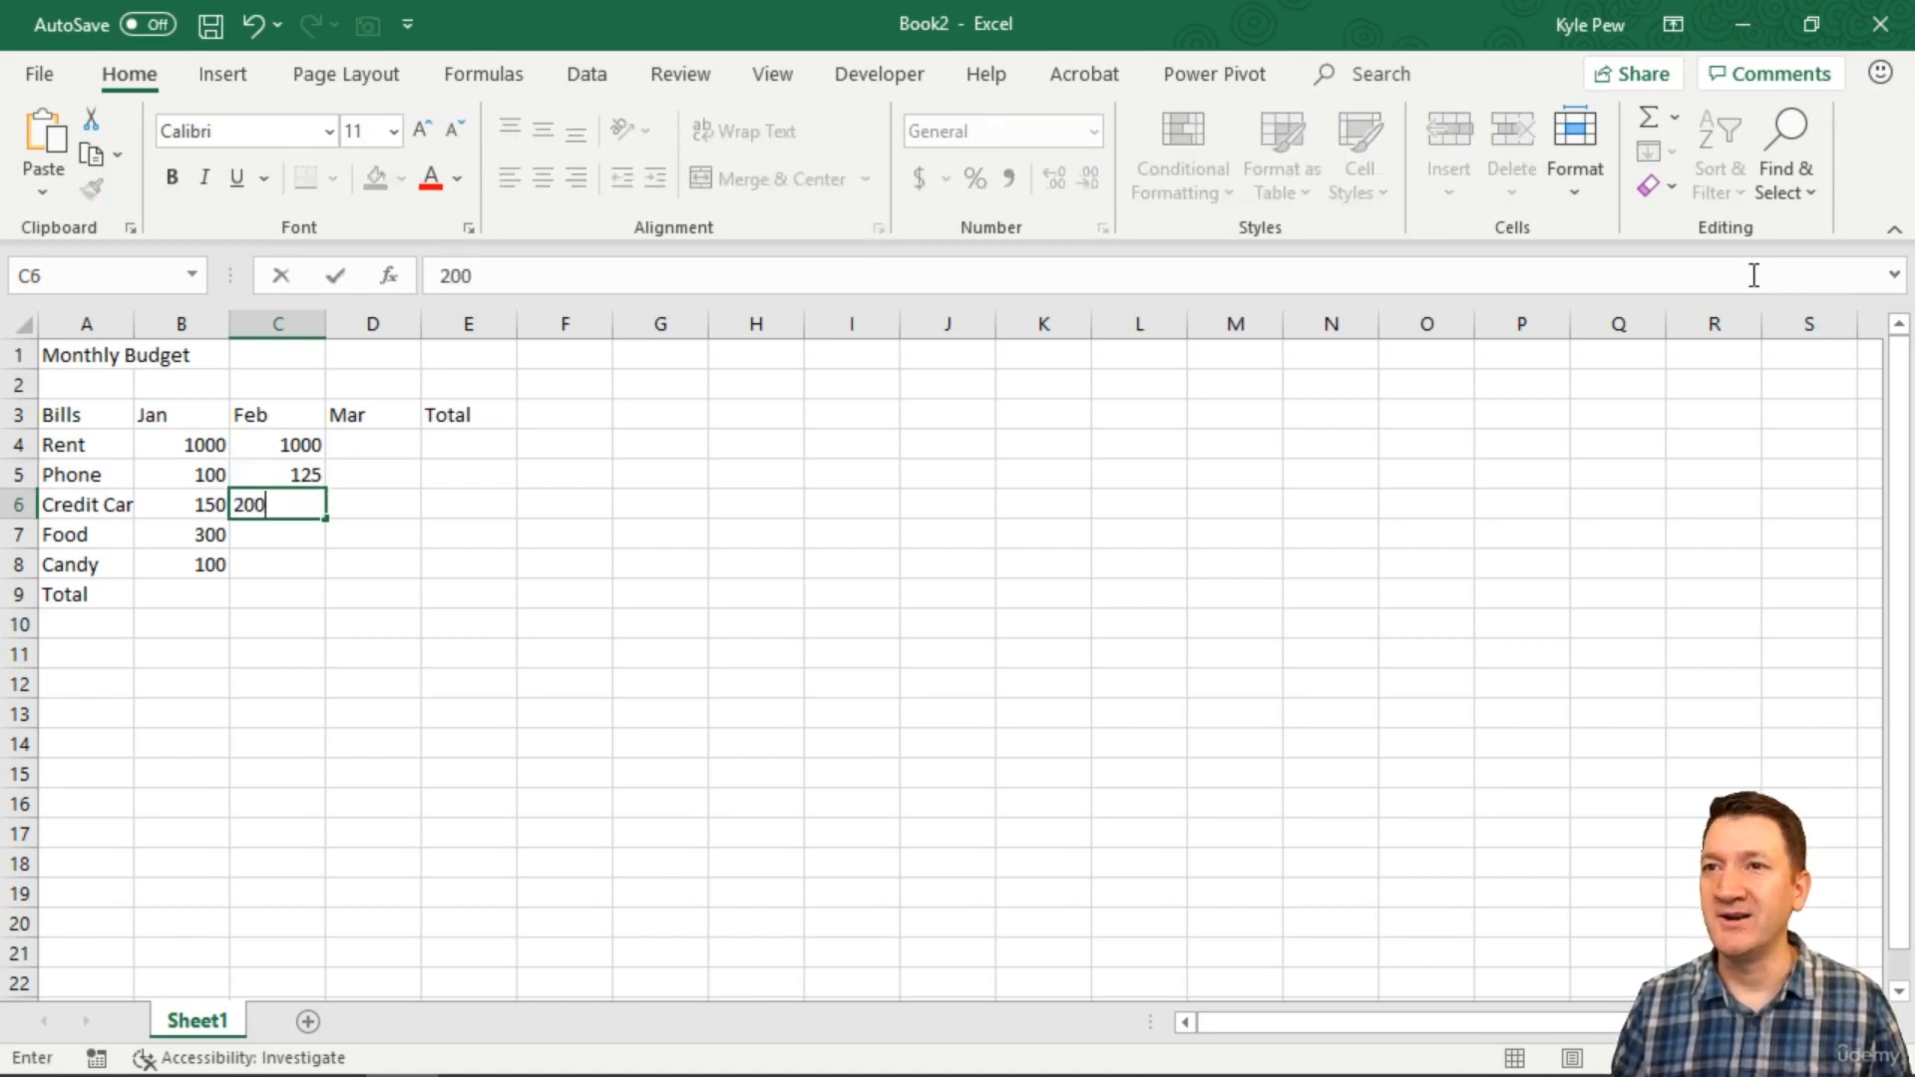
key("Return")
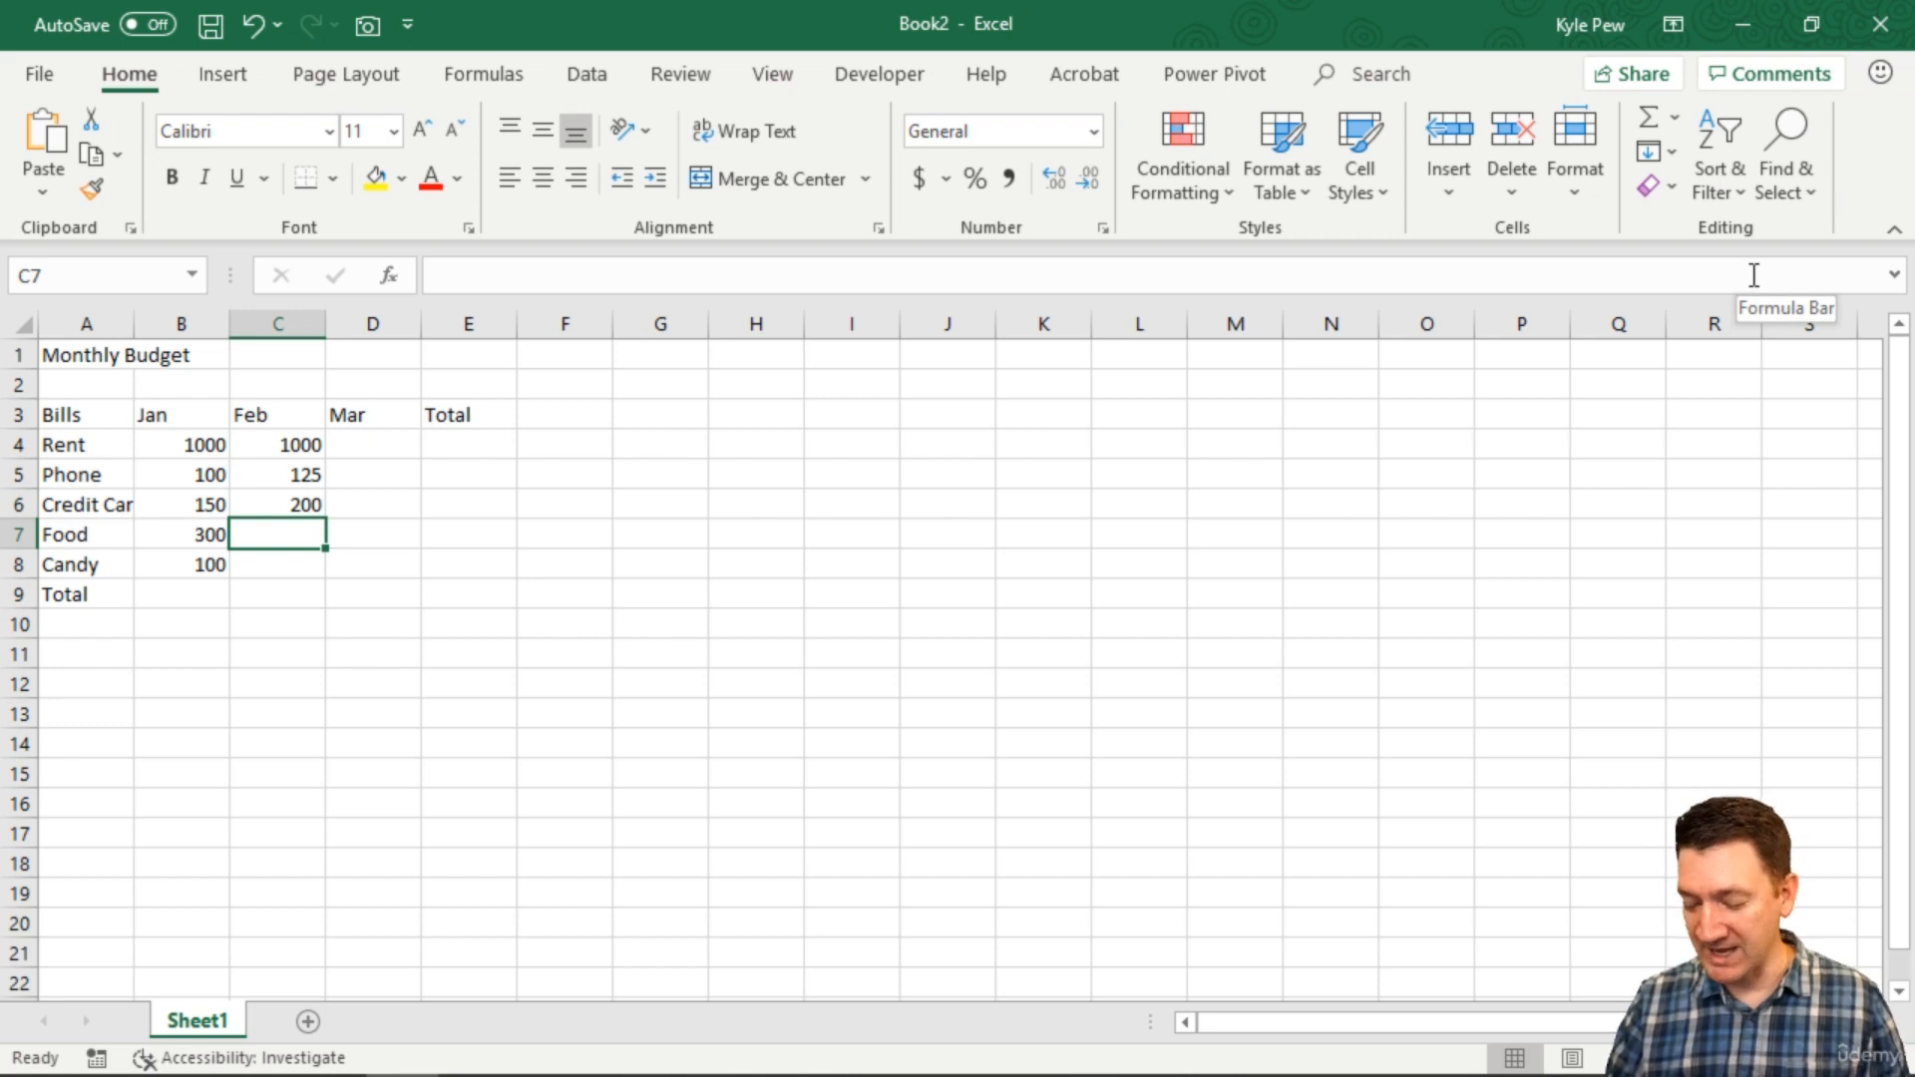
type("275")
key("Return")
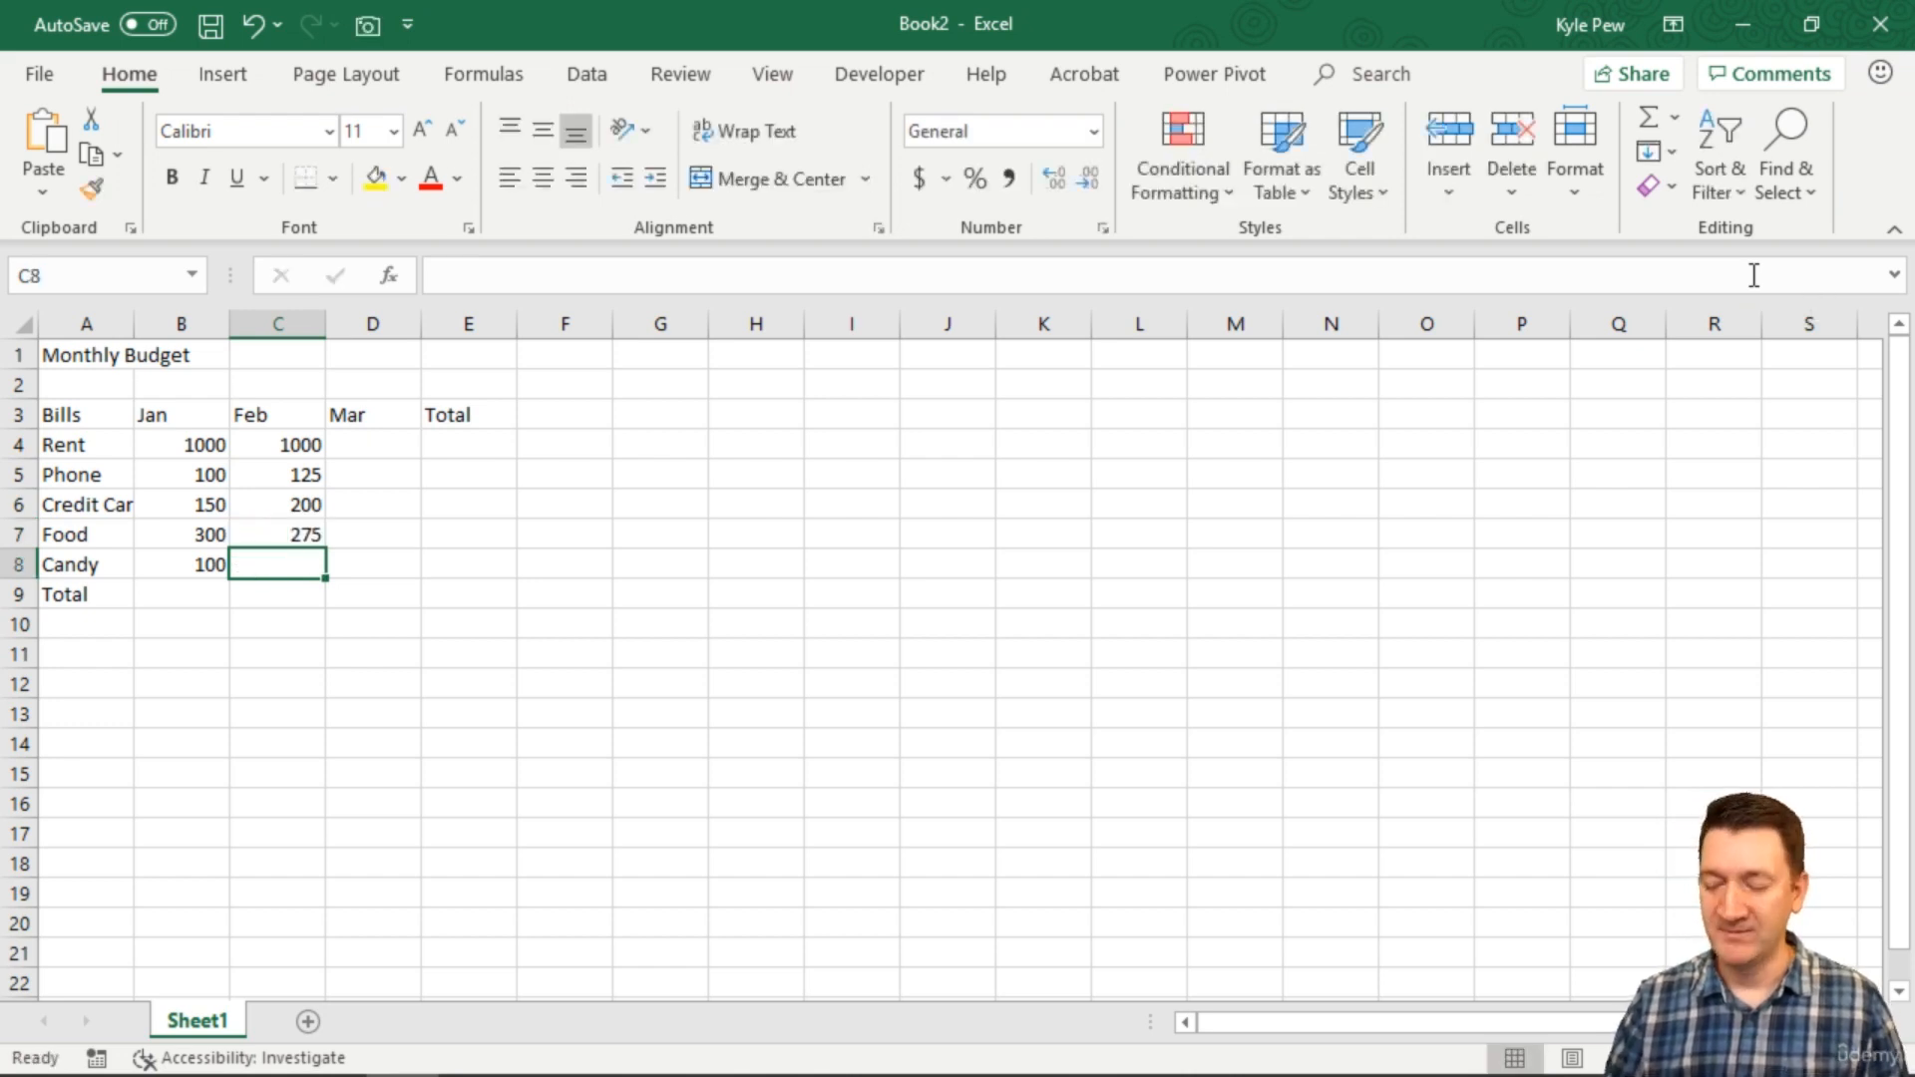
type("100")
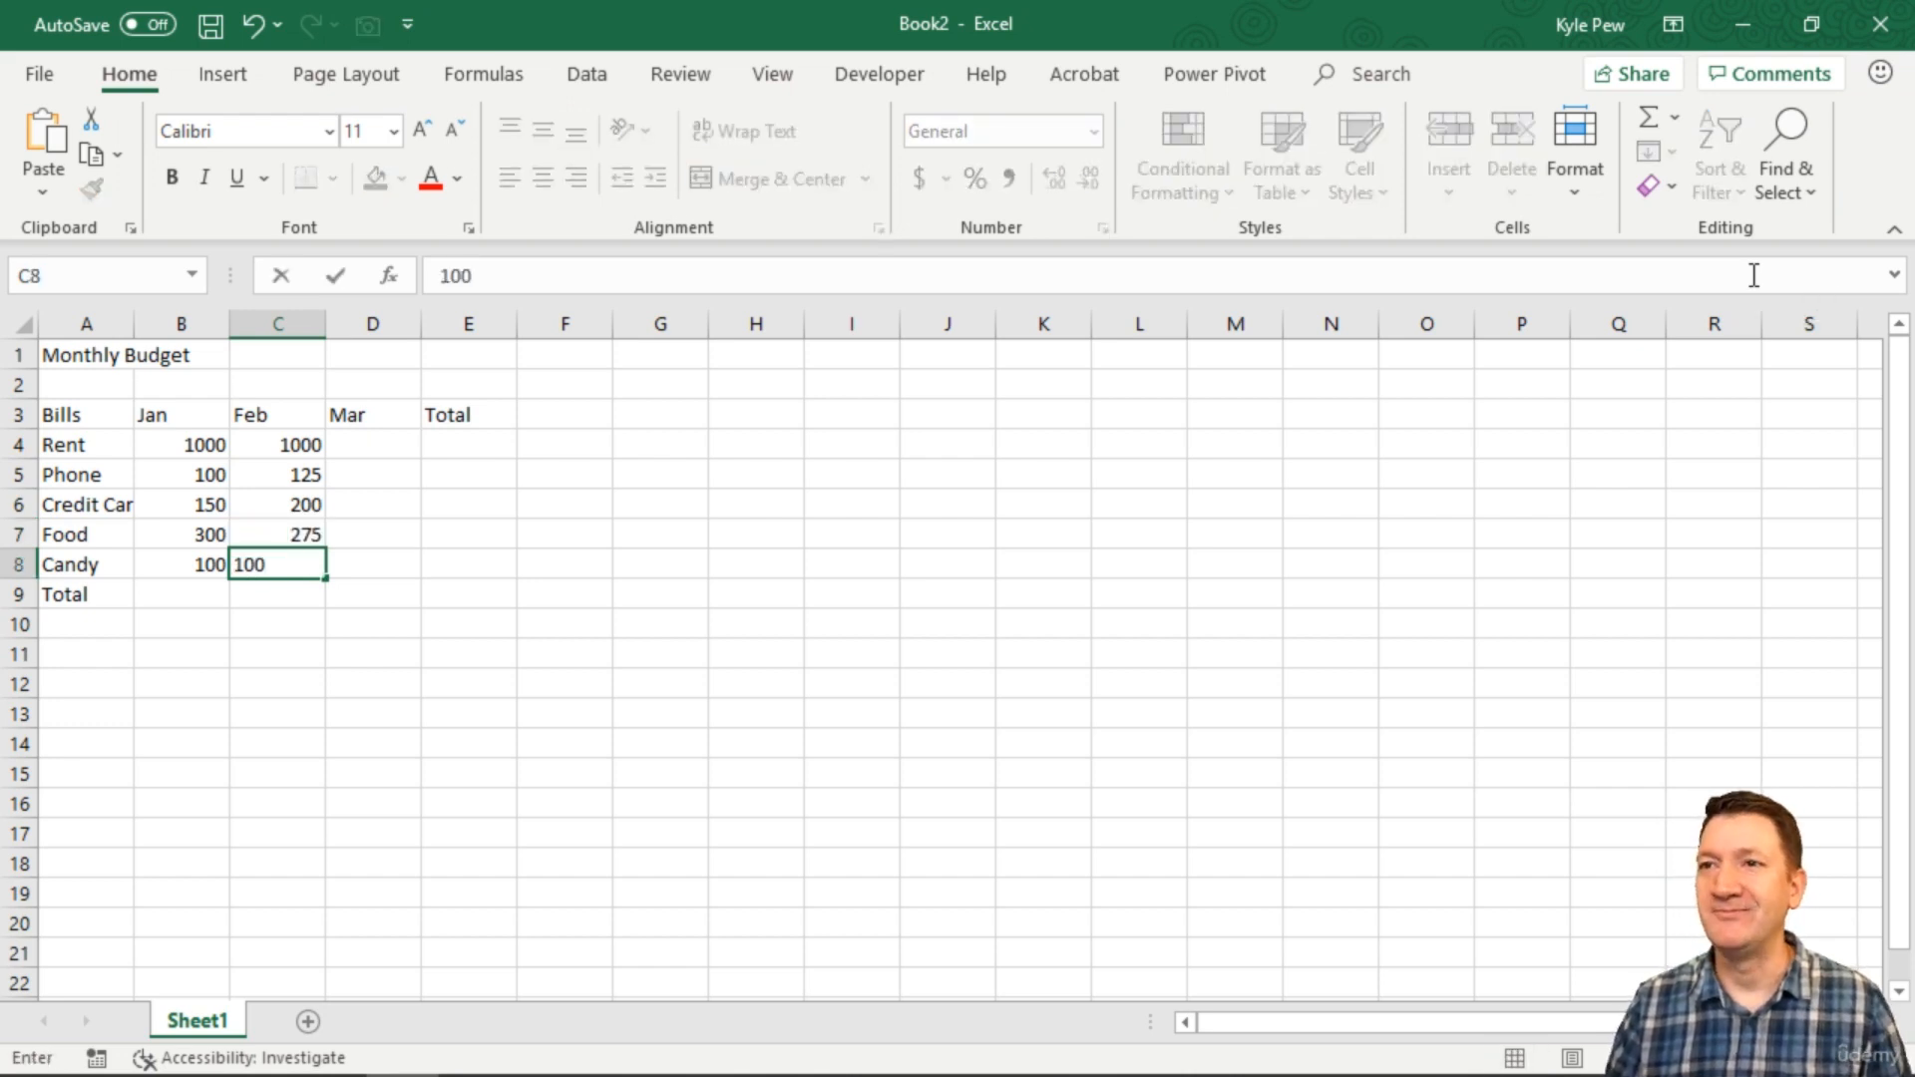
key("Tab")
Step: Fill in the Mar column with 1000 for Rent, 100 for Phone, 175 for Credit Cards, 350 for Food and 125 for Candy
key("Up")
key("Up")
key("Up")
key("Up")
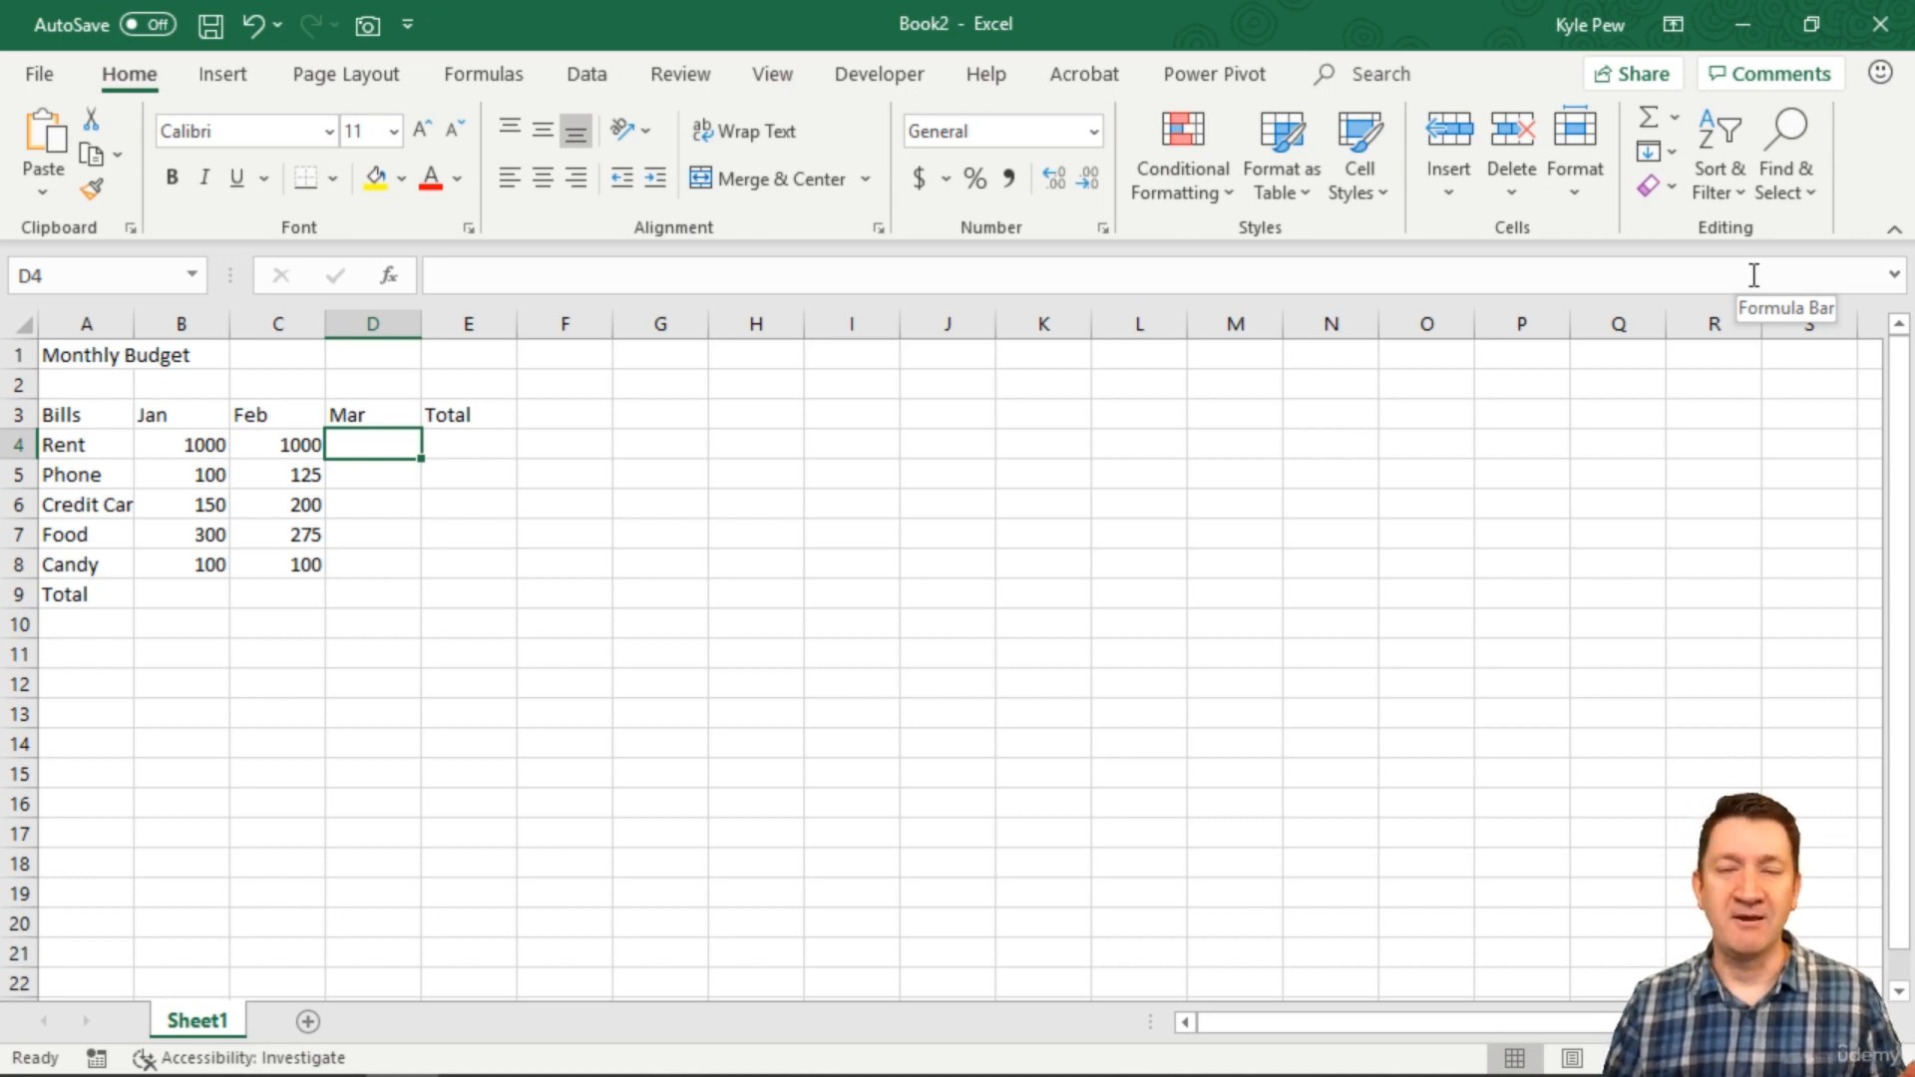
type("1000")
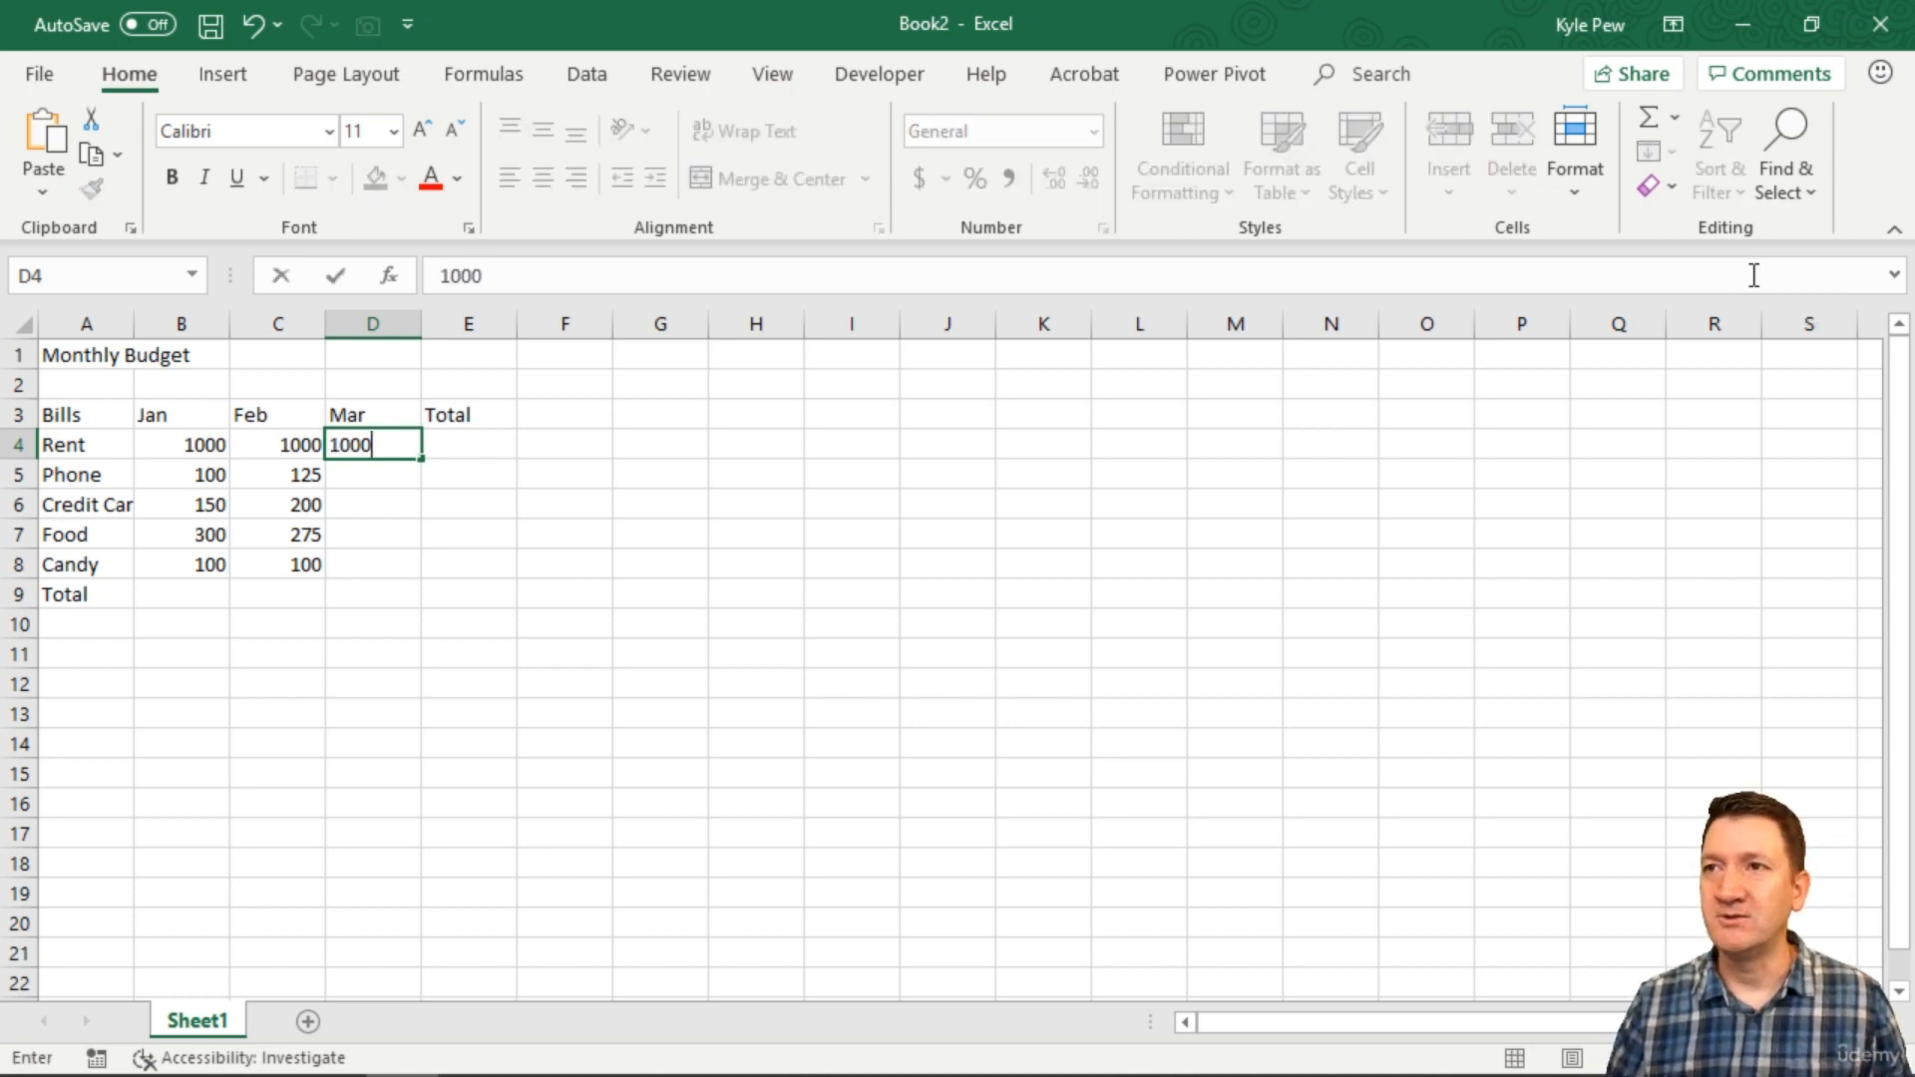
key("Return")
type("1")
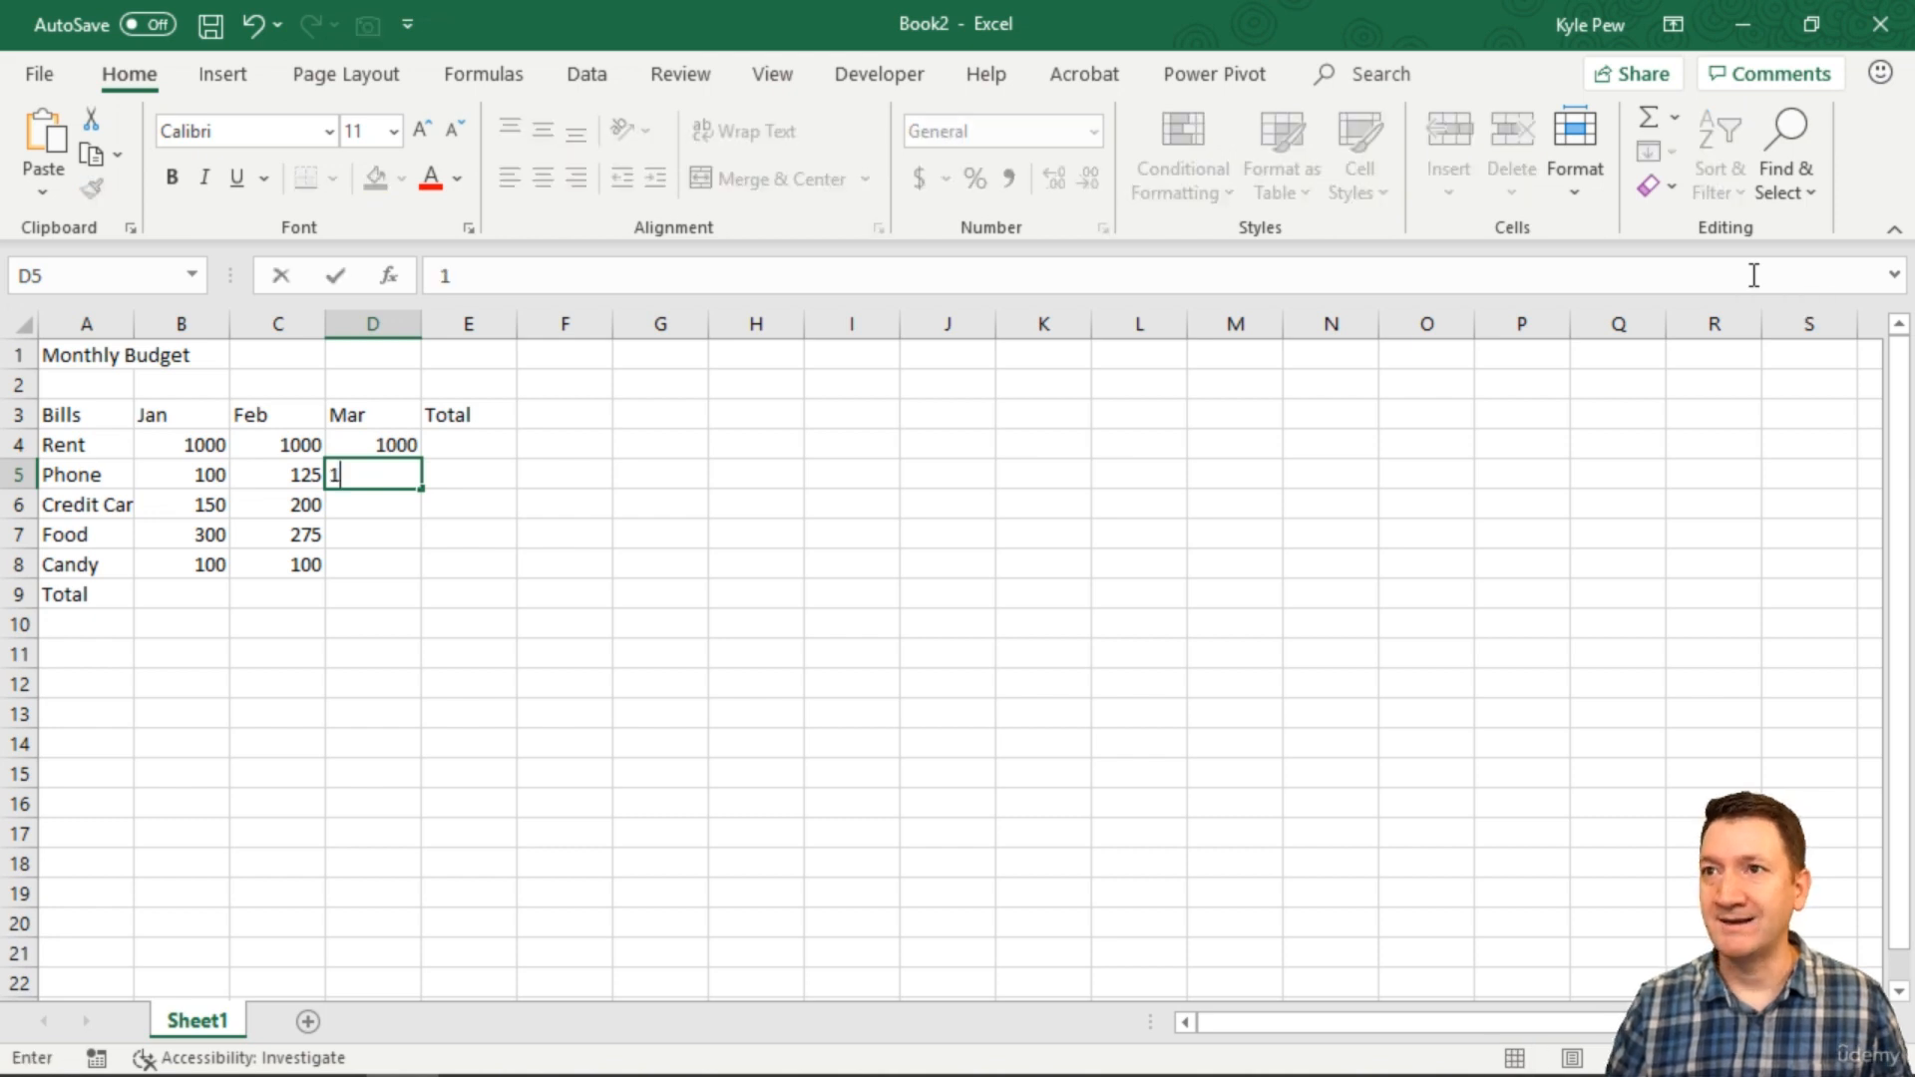
type("00")
key("Return")
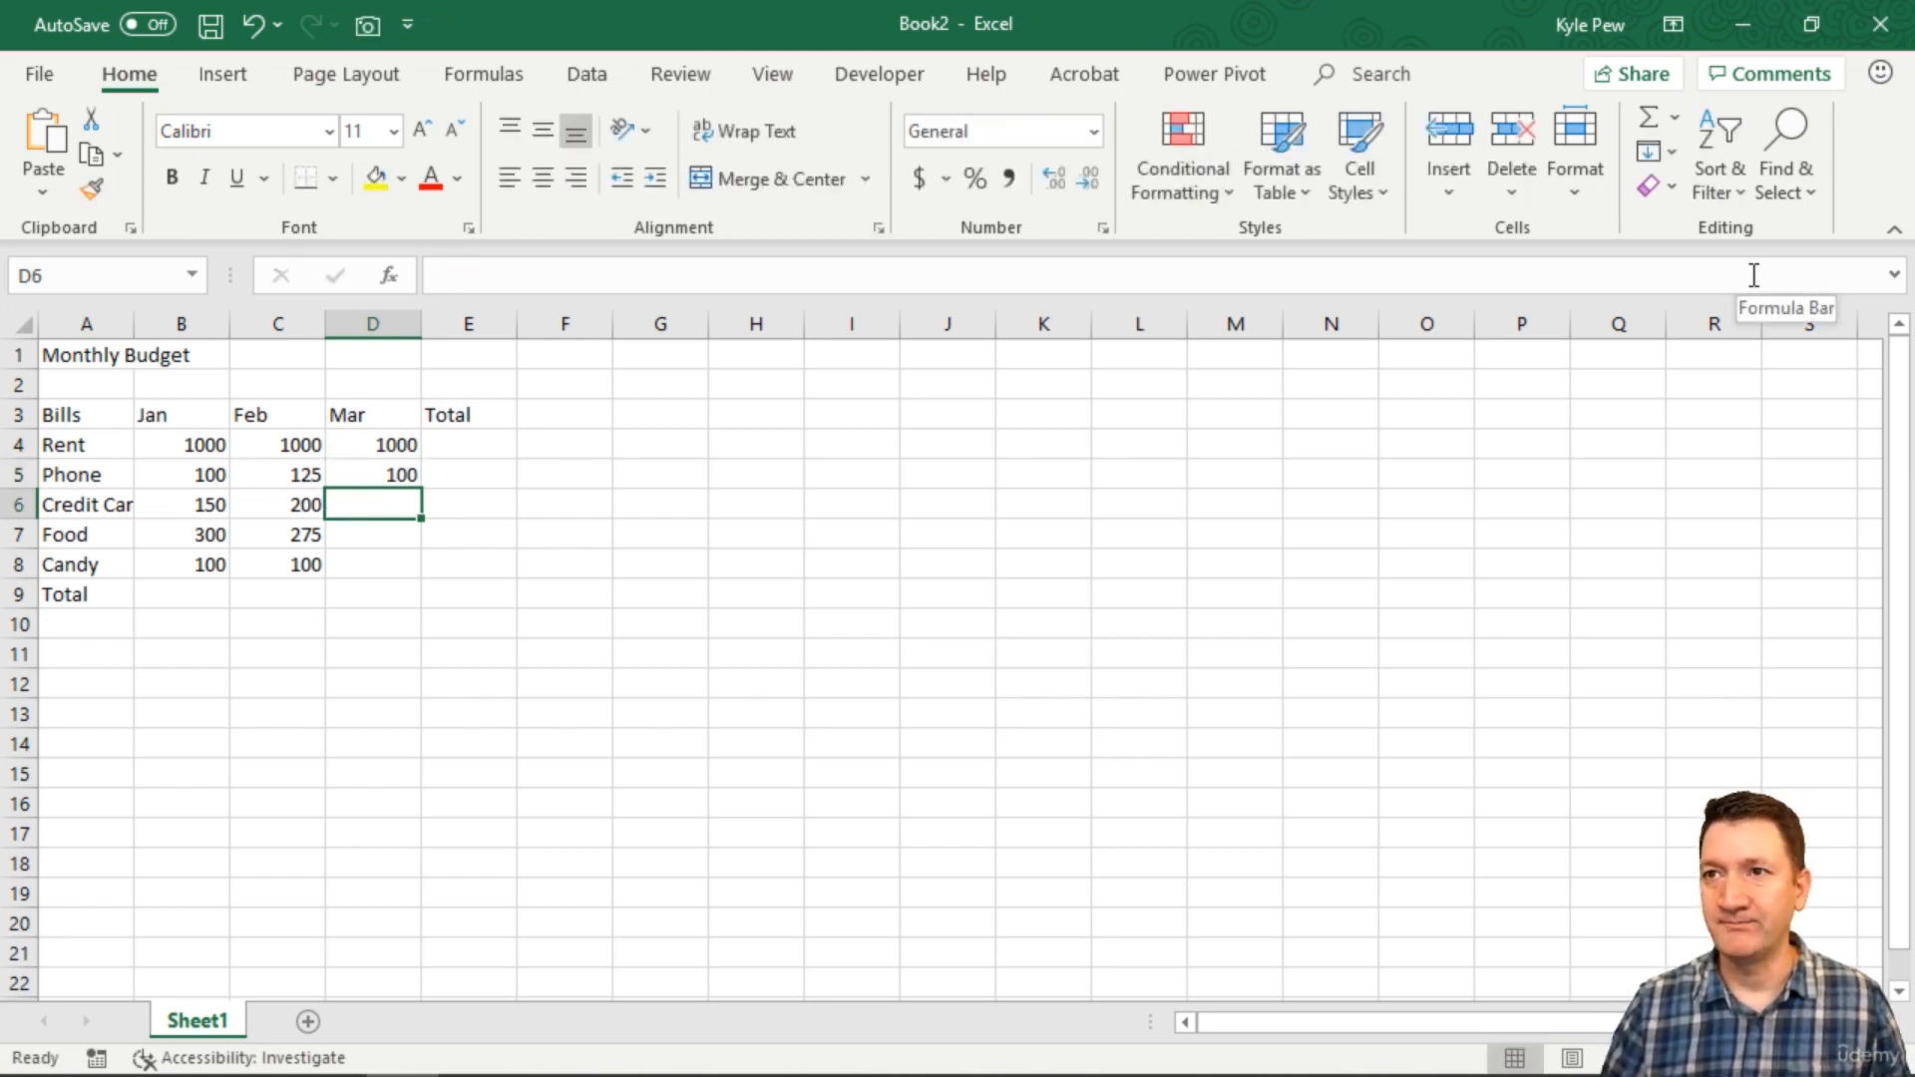
type("175")
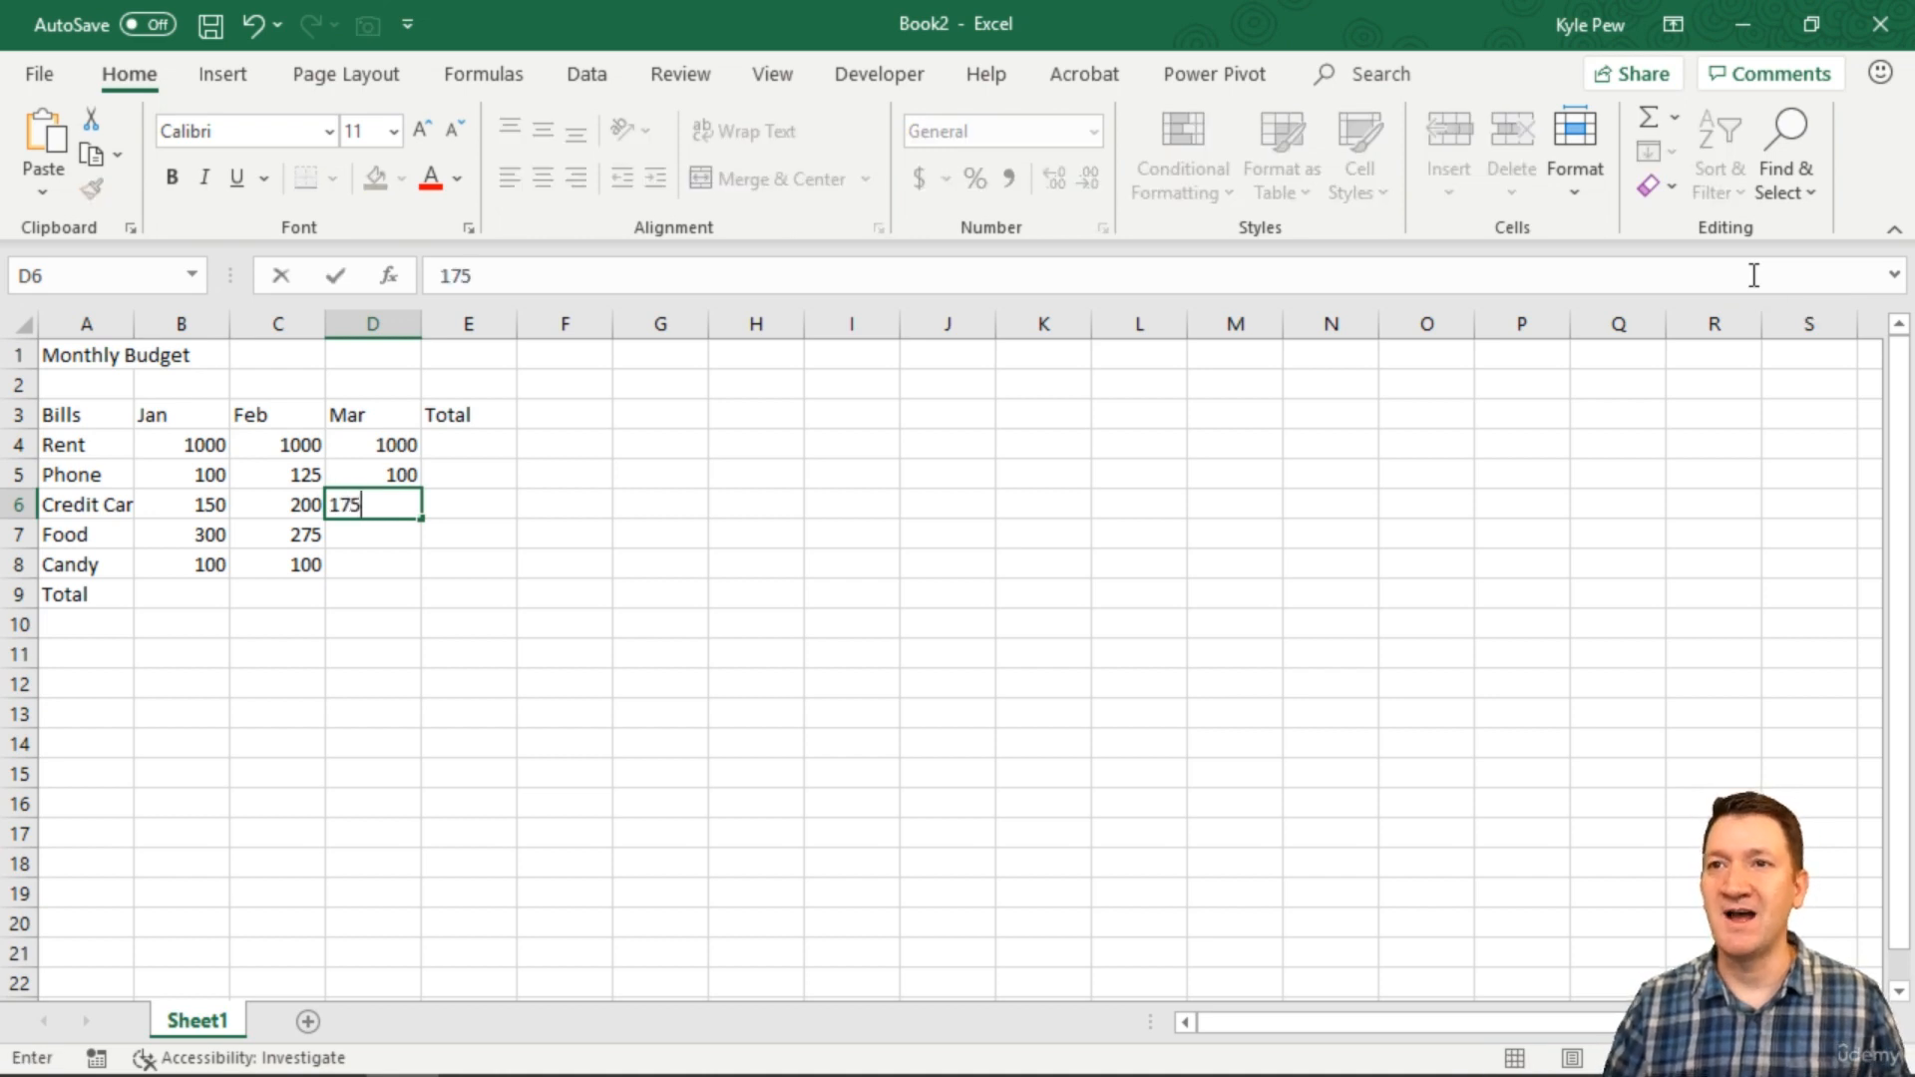
key("Return")
type("350")
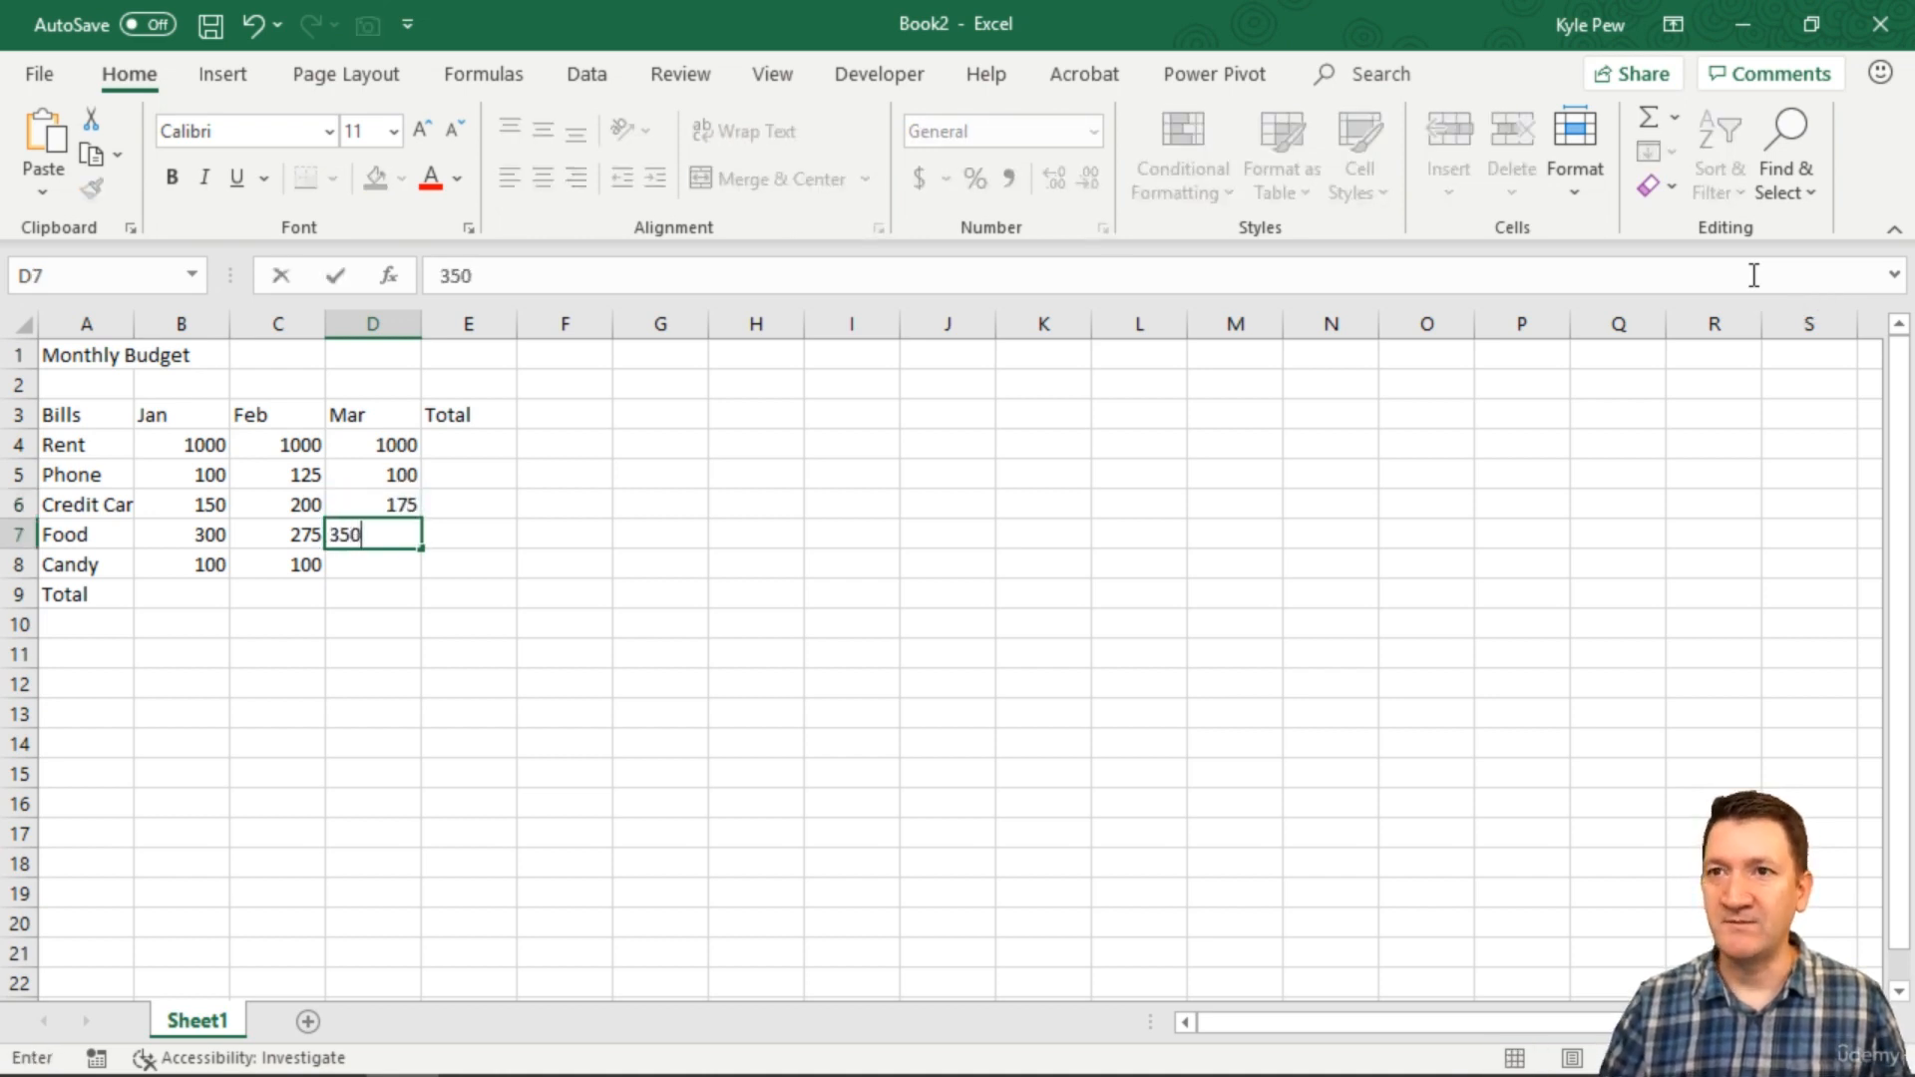
key("Return")
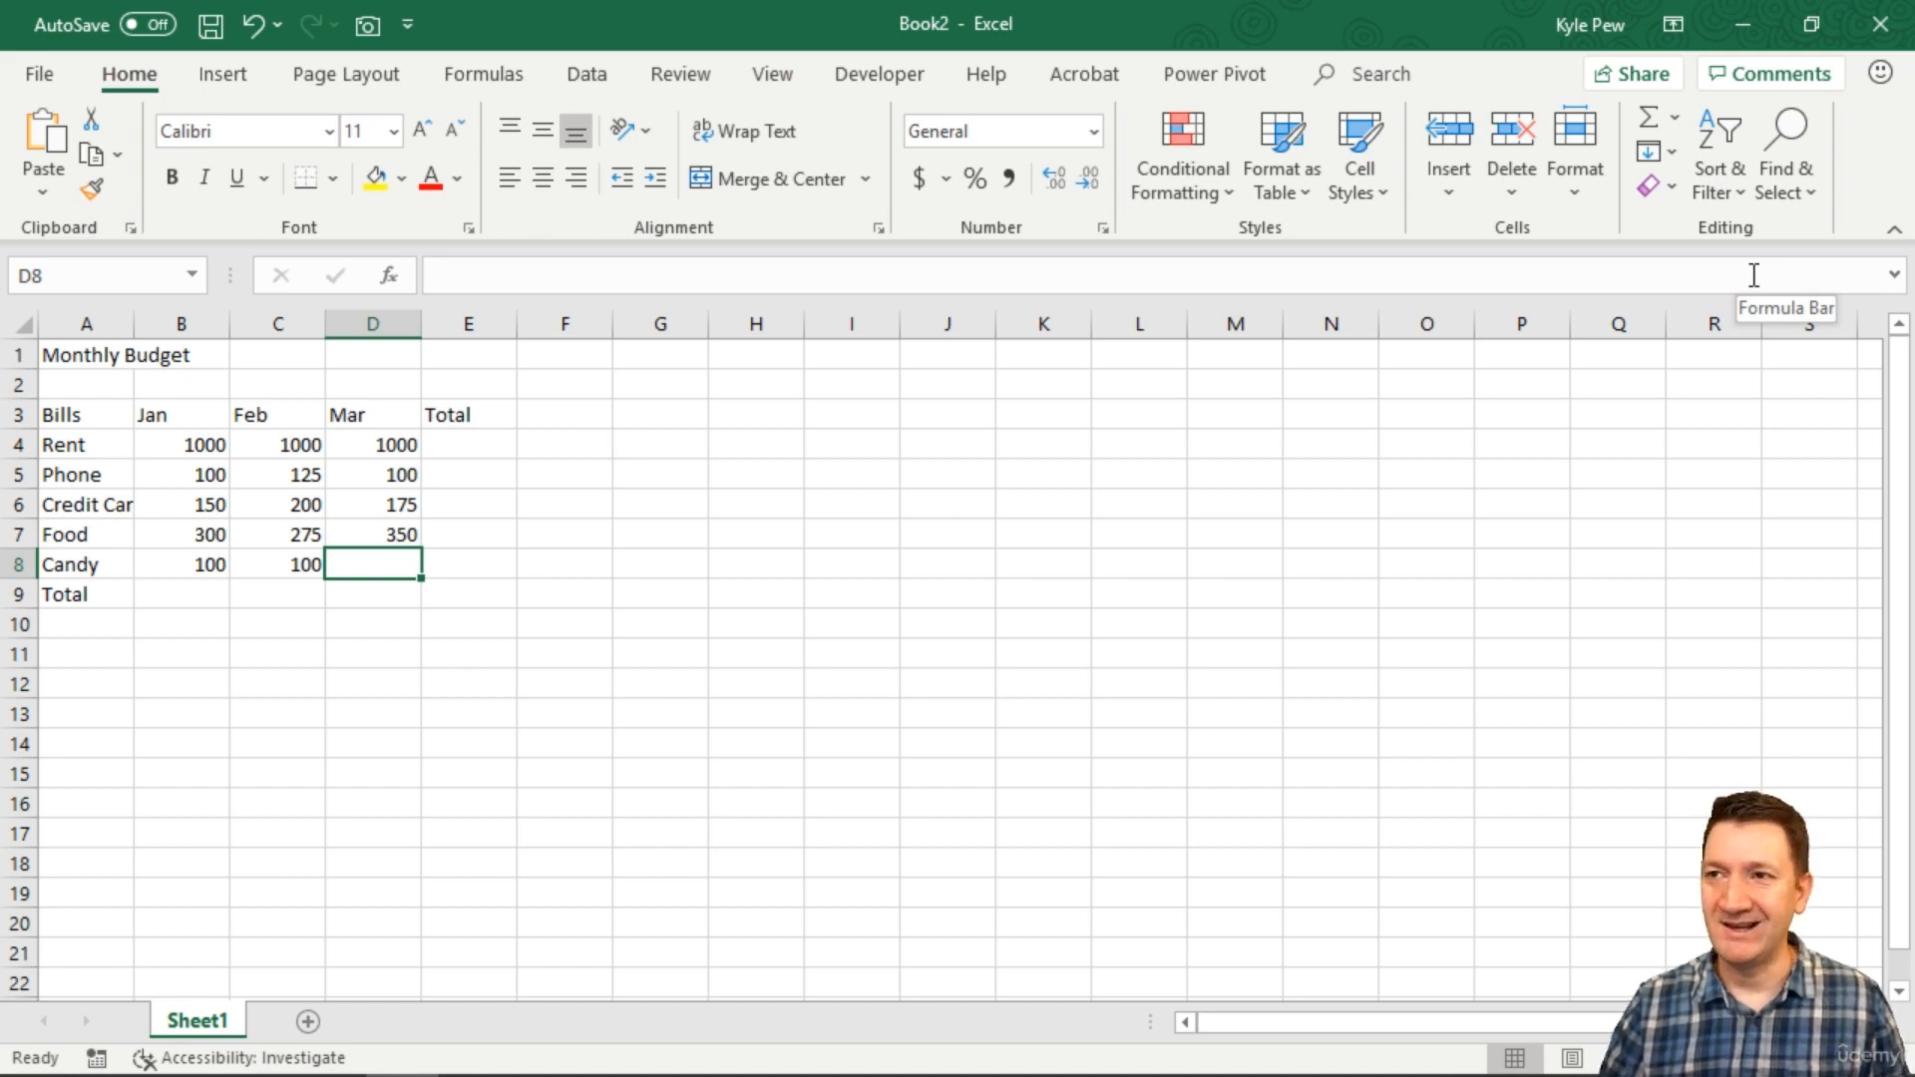
type("125")
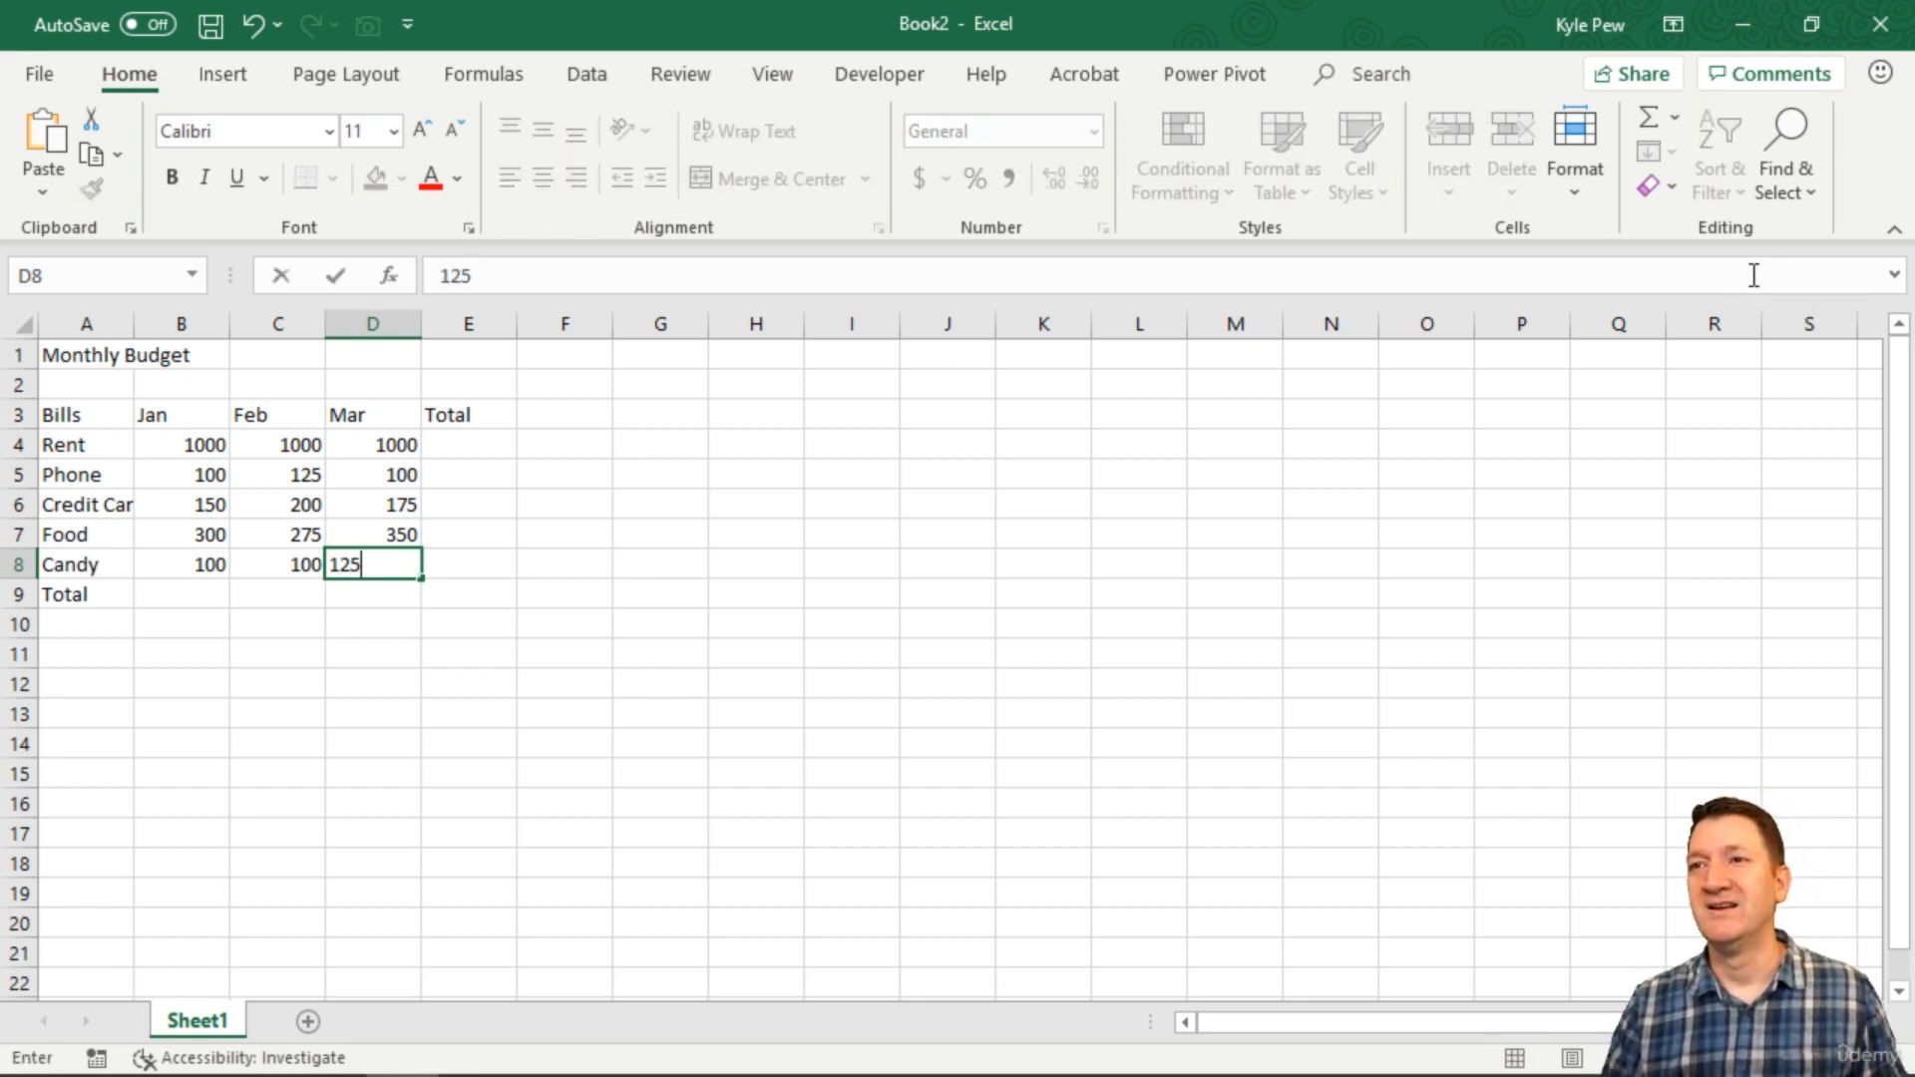
key("Return")
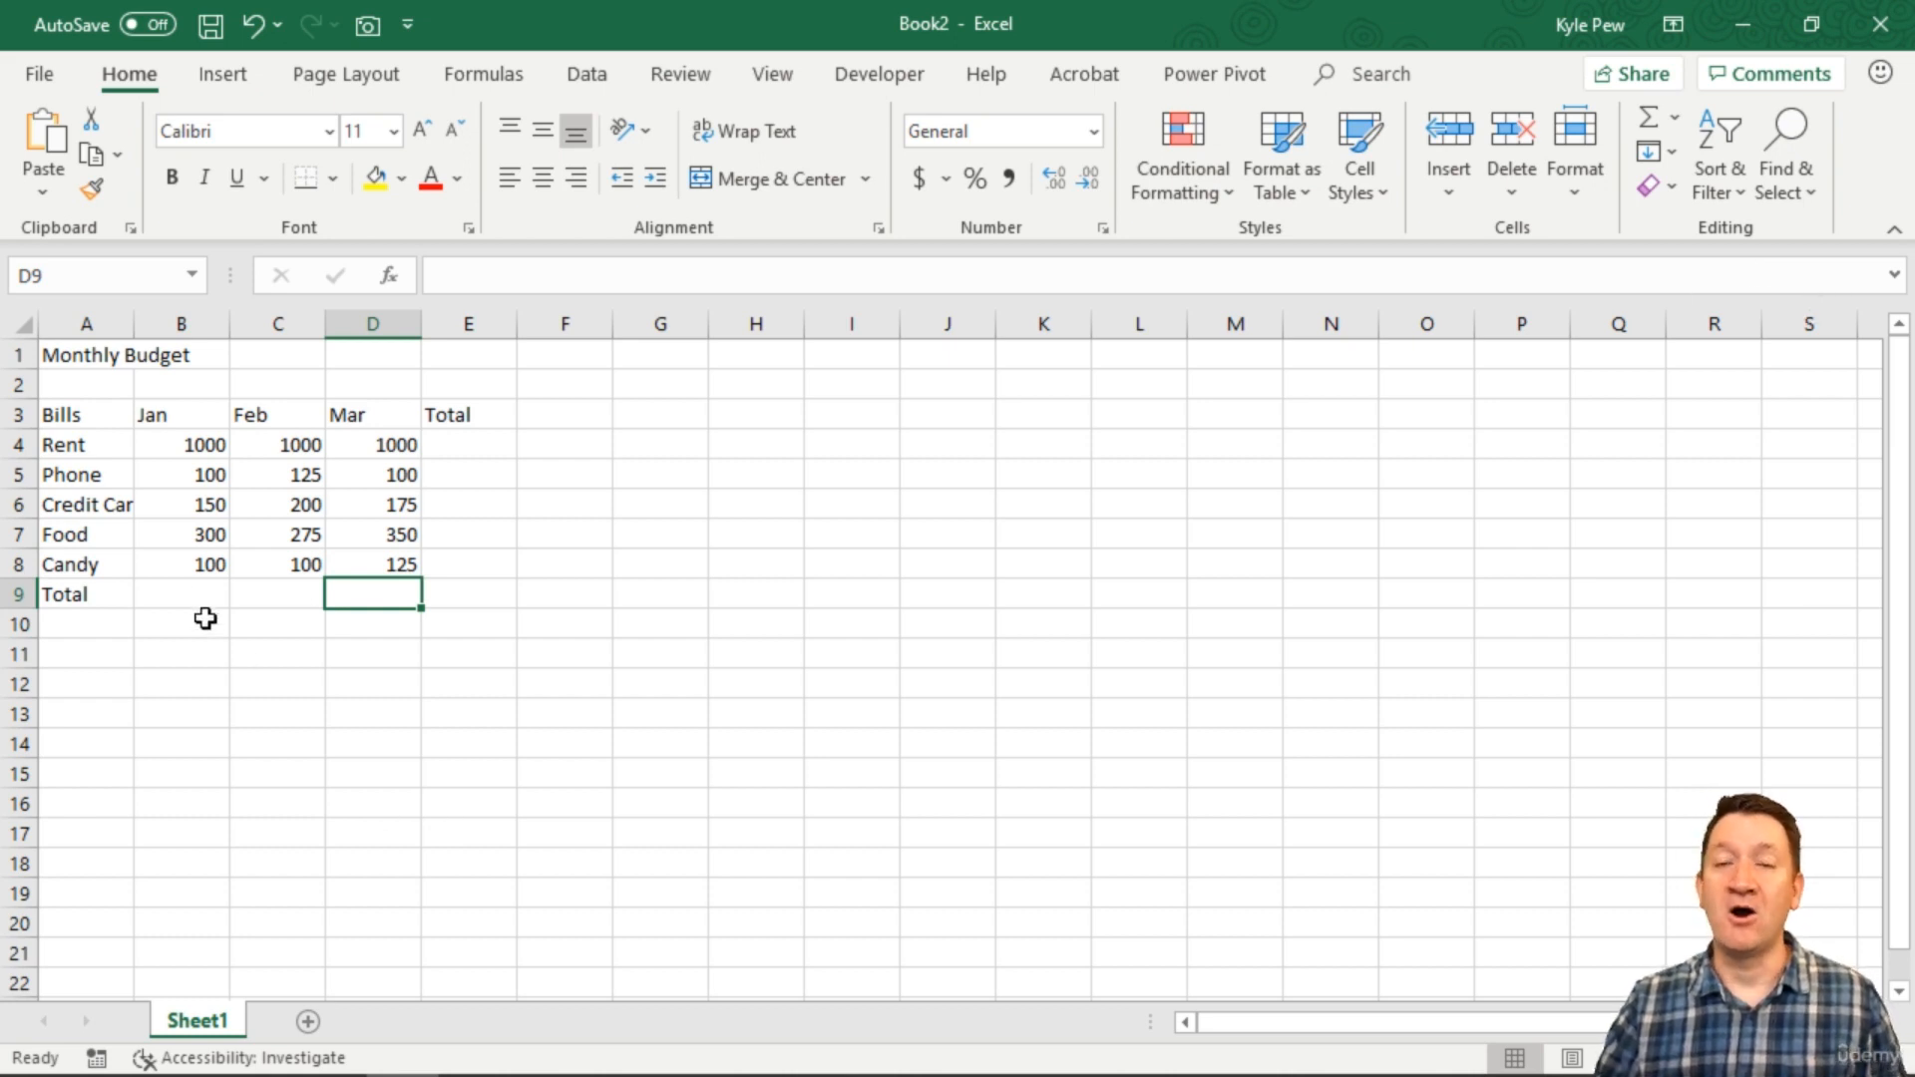
Step: Examine the text labels in A3:A9 and B3:E3 against the numeric amounts in B4:D8
left_click_drag(97, 420, 81, 591)
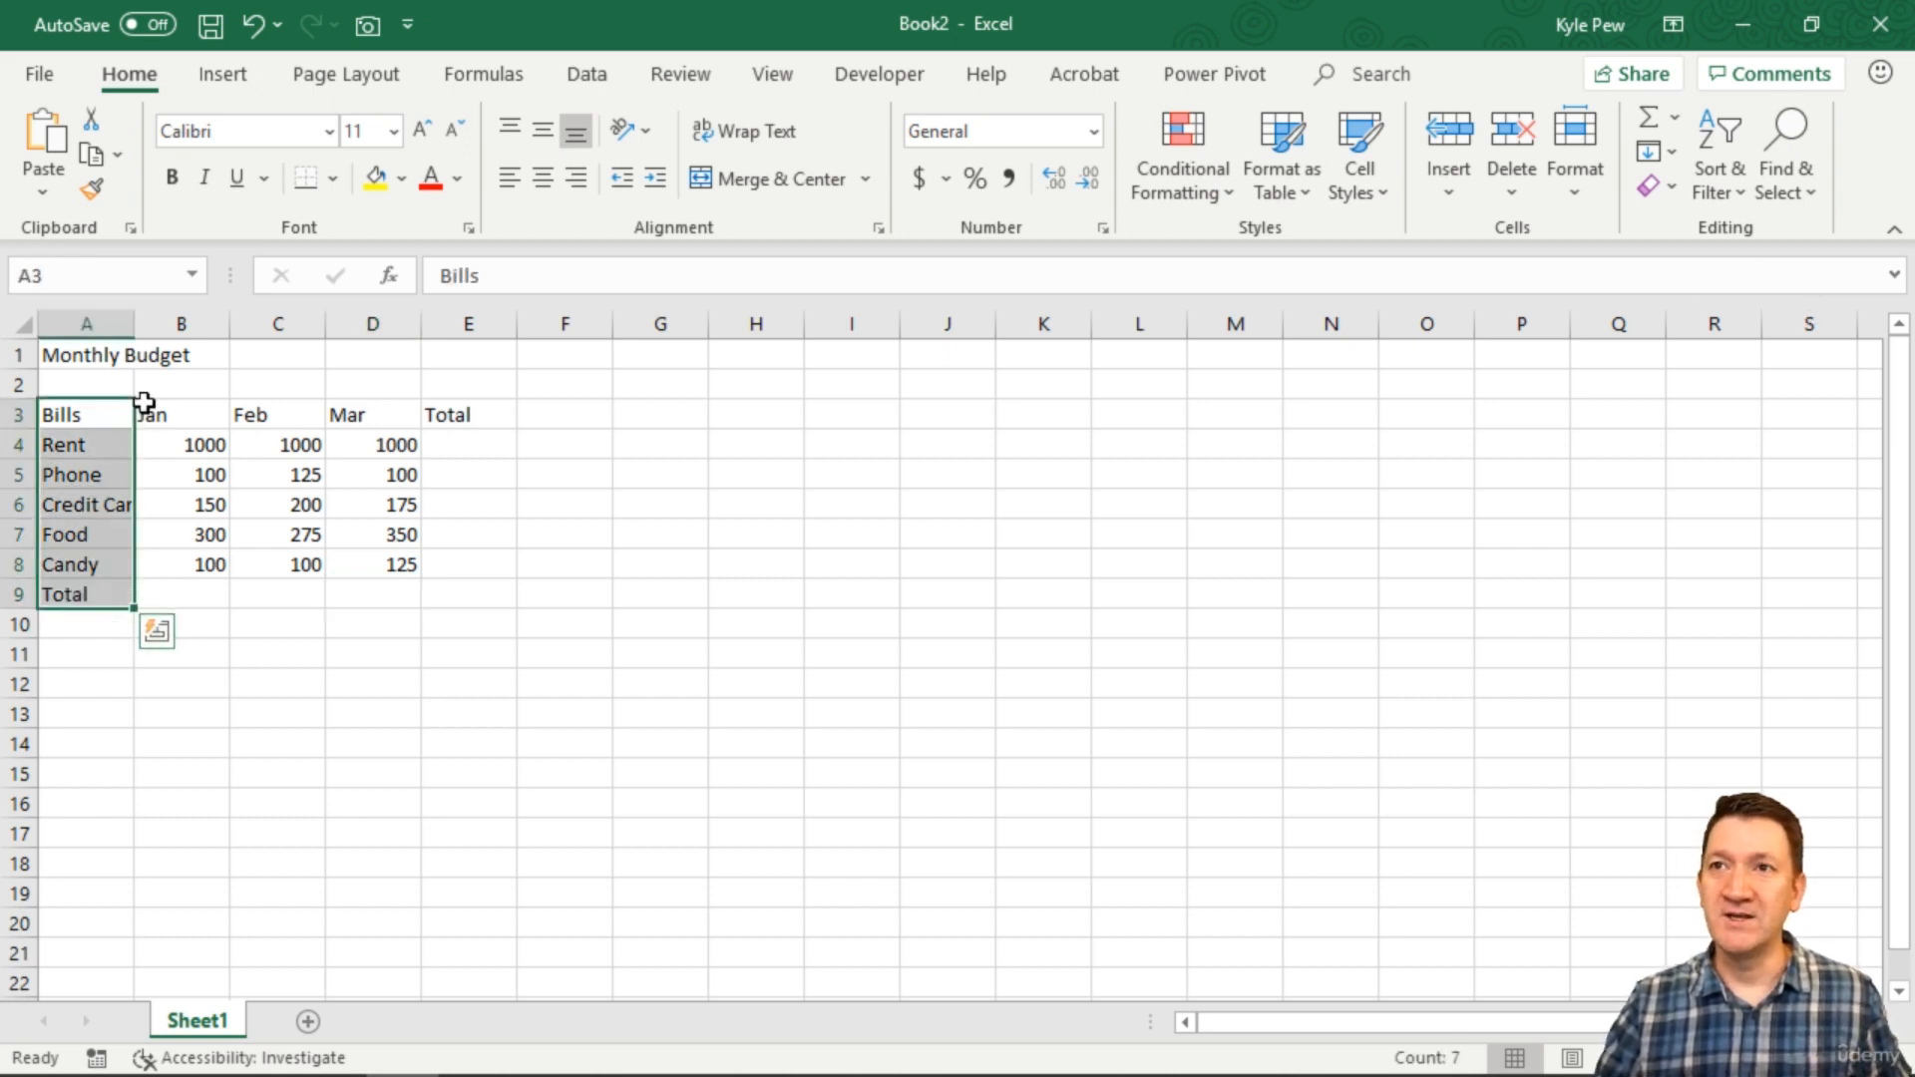
left_click_drag(152, 415, 505, 420, "ctrl")
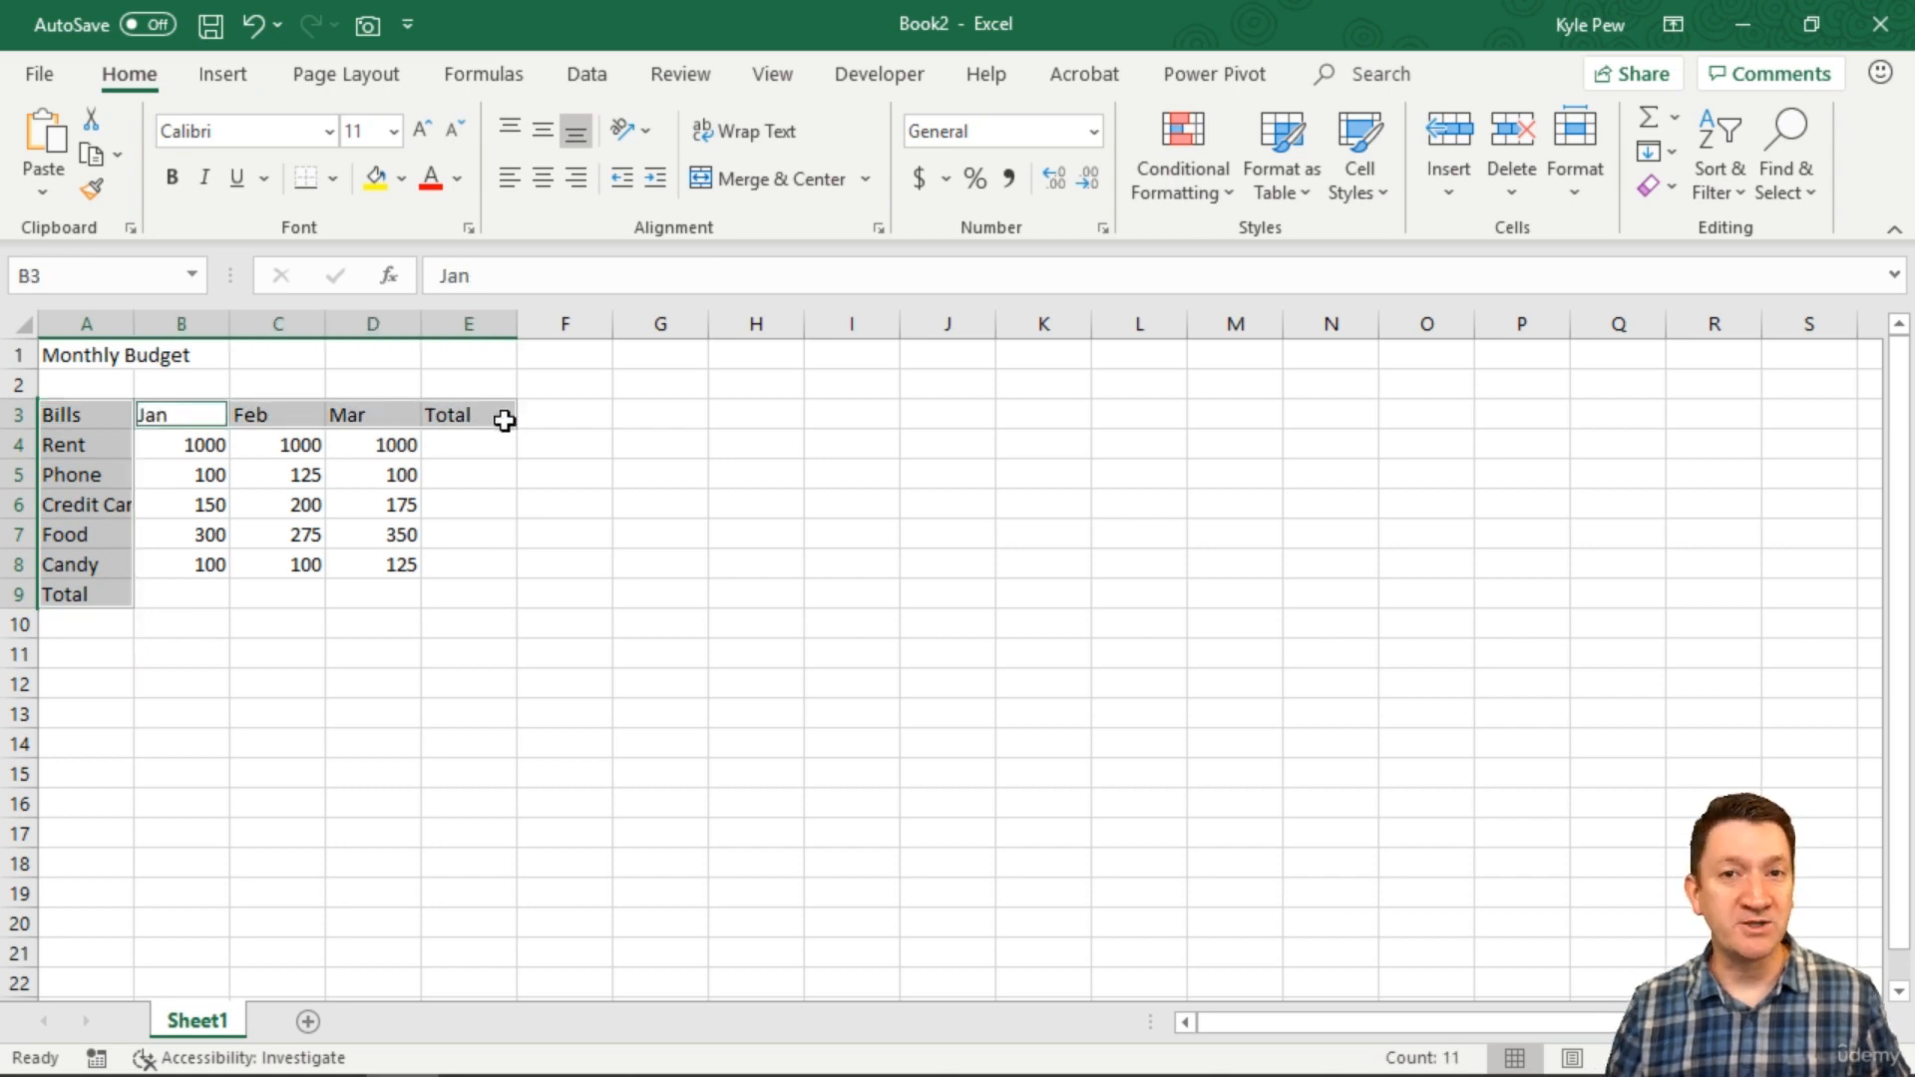
left_click_drag(183, 440, 353, 556)
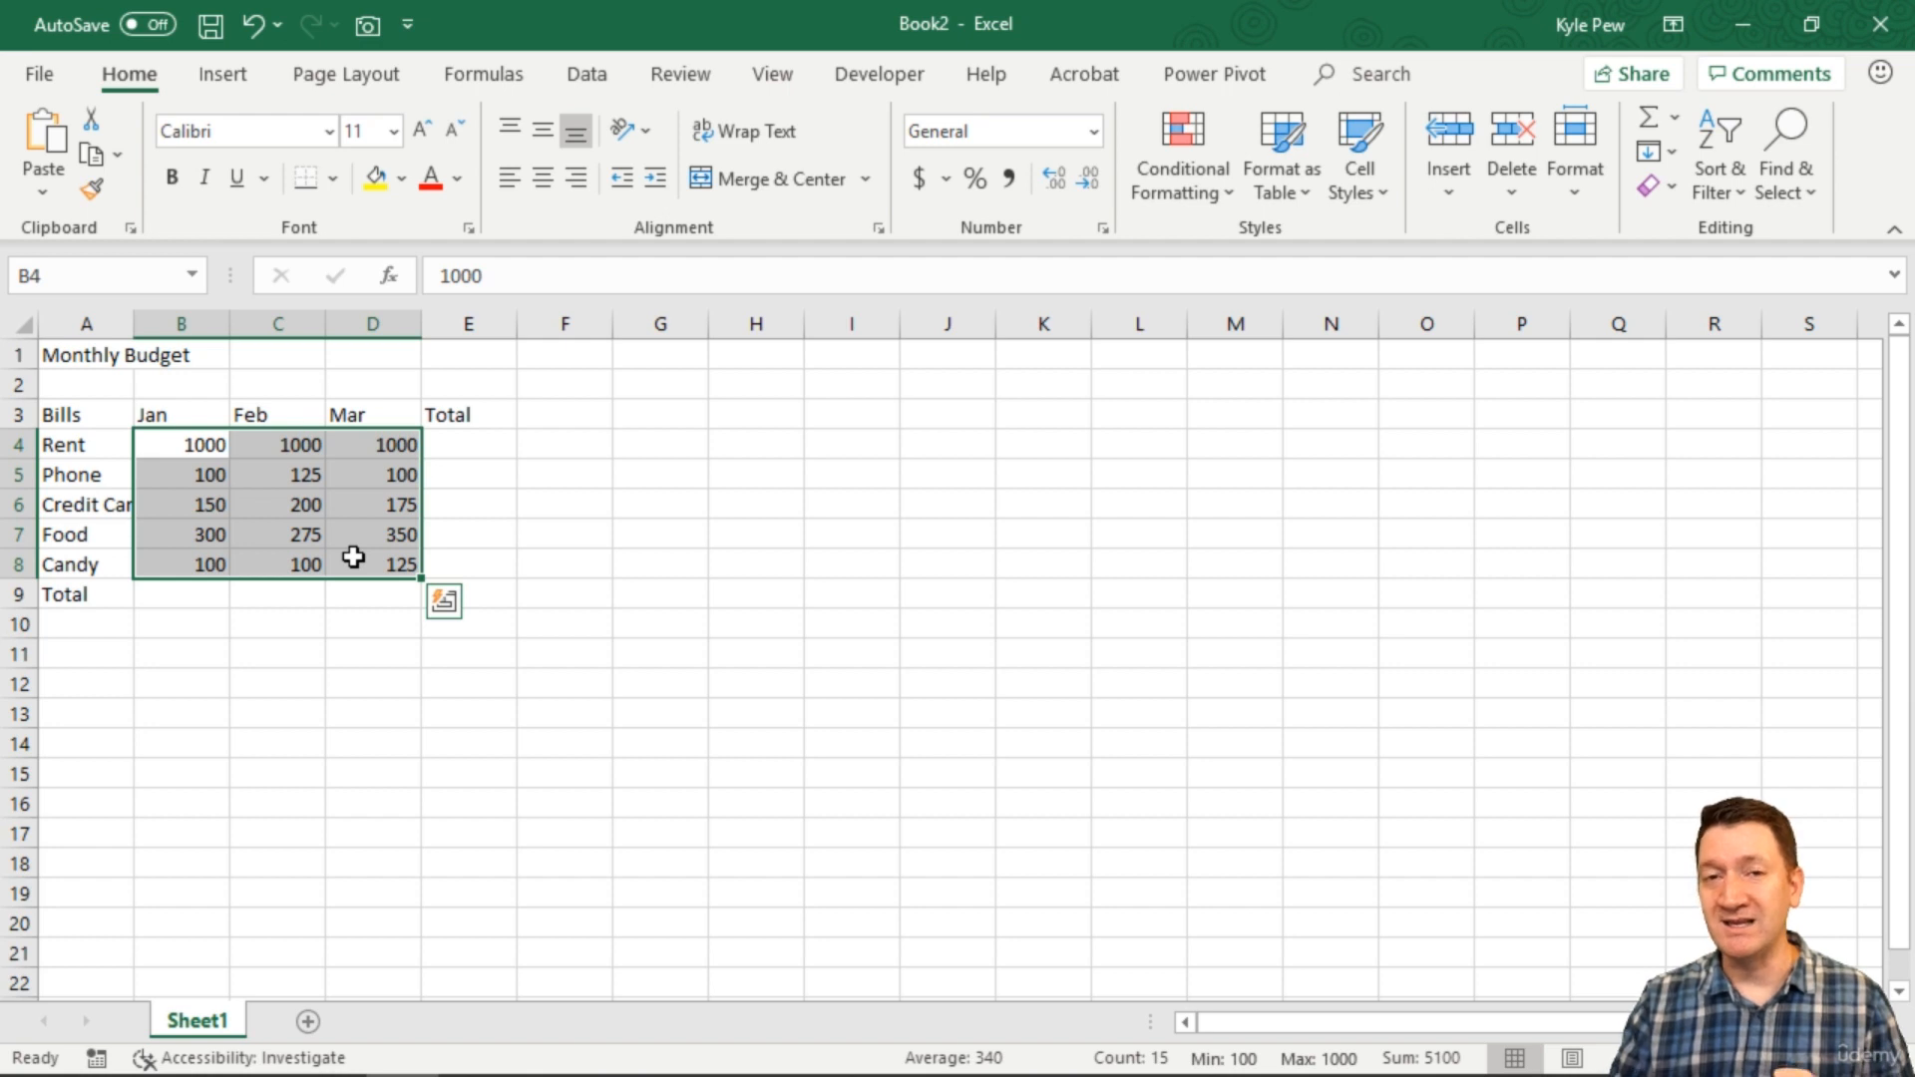
left_click_drag(103, 415, 469, 415)
left_click_drag(110, 450, 99, 588)
left_click_drag(200, 445, 335, 561)
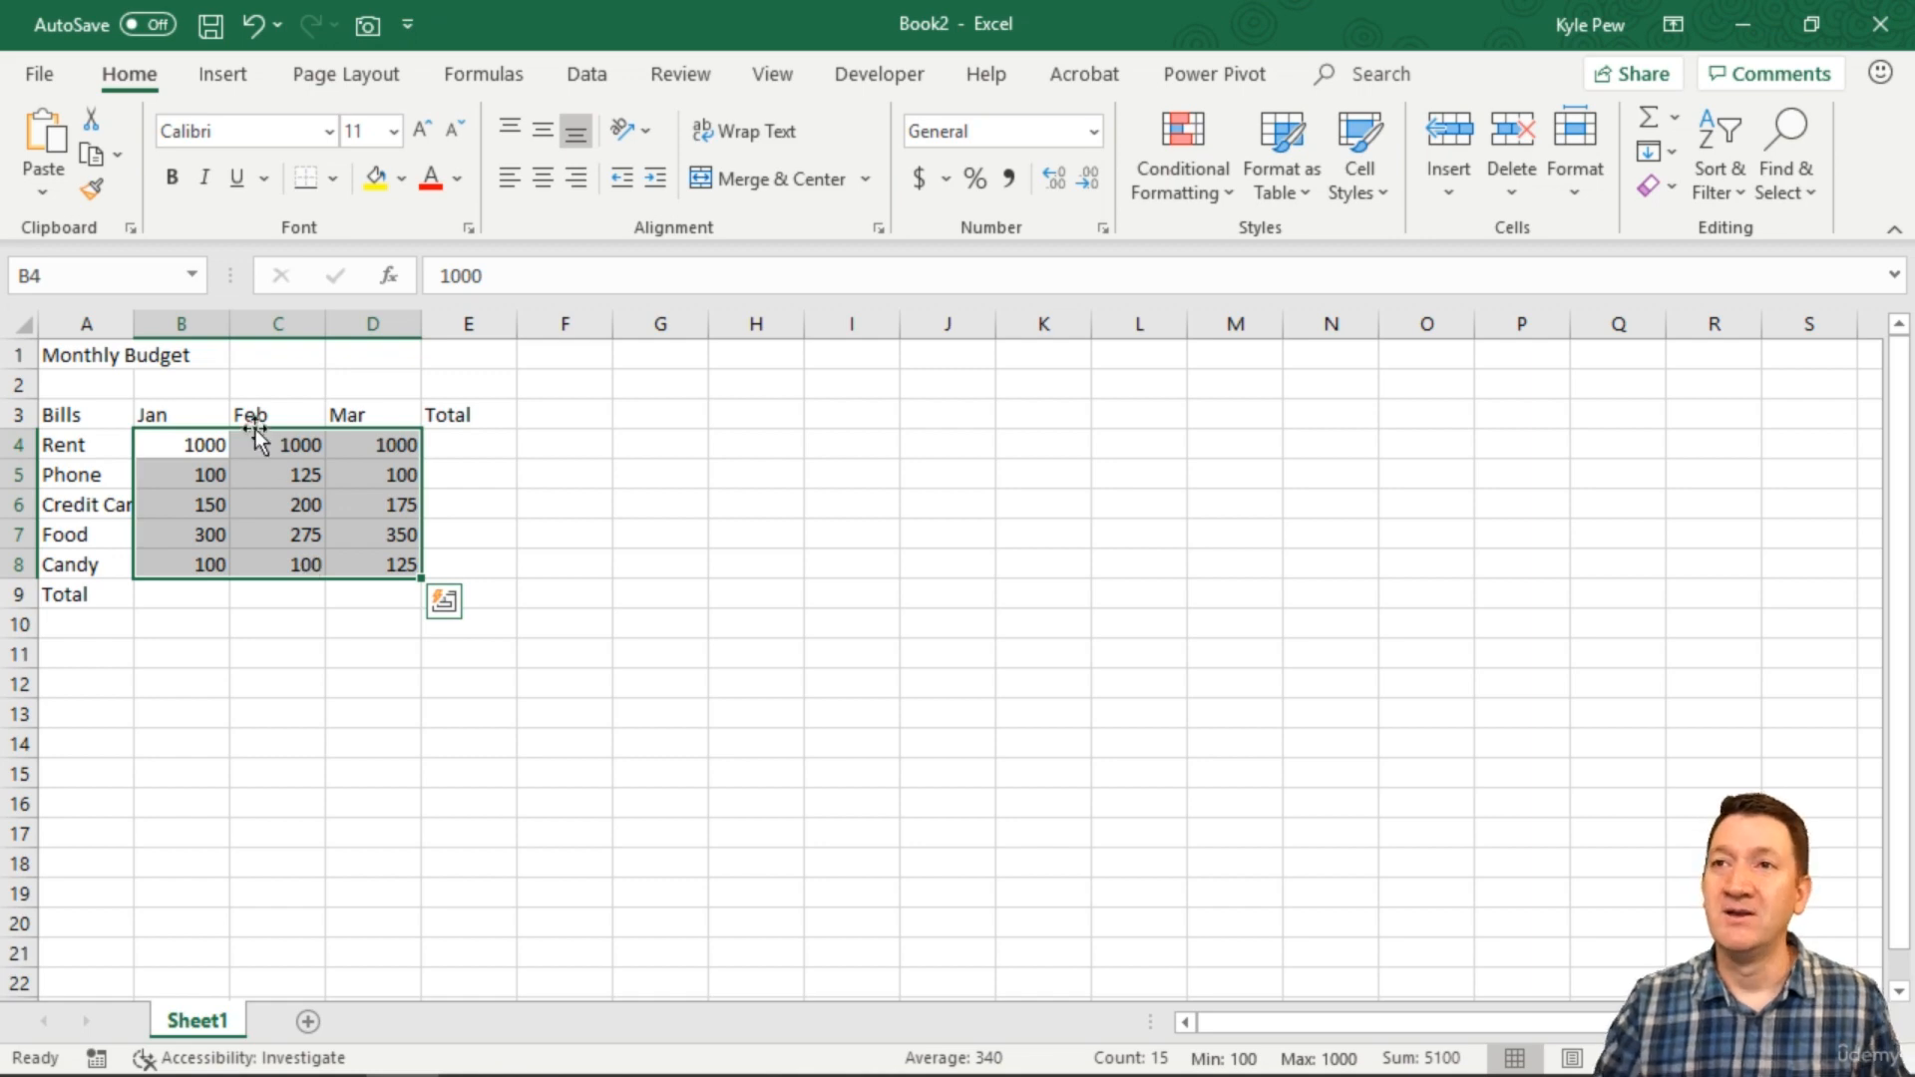
left_click_drag(199, 414, 379, 414)
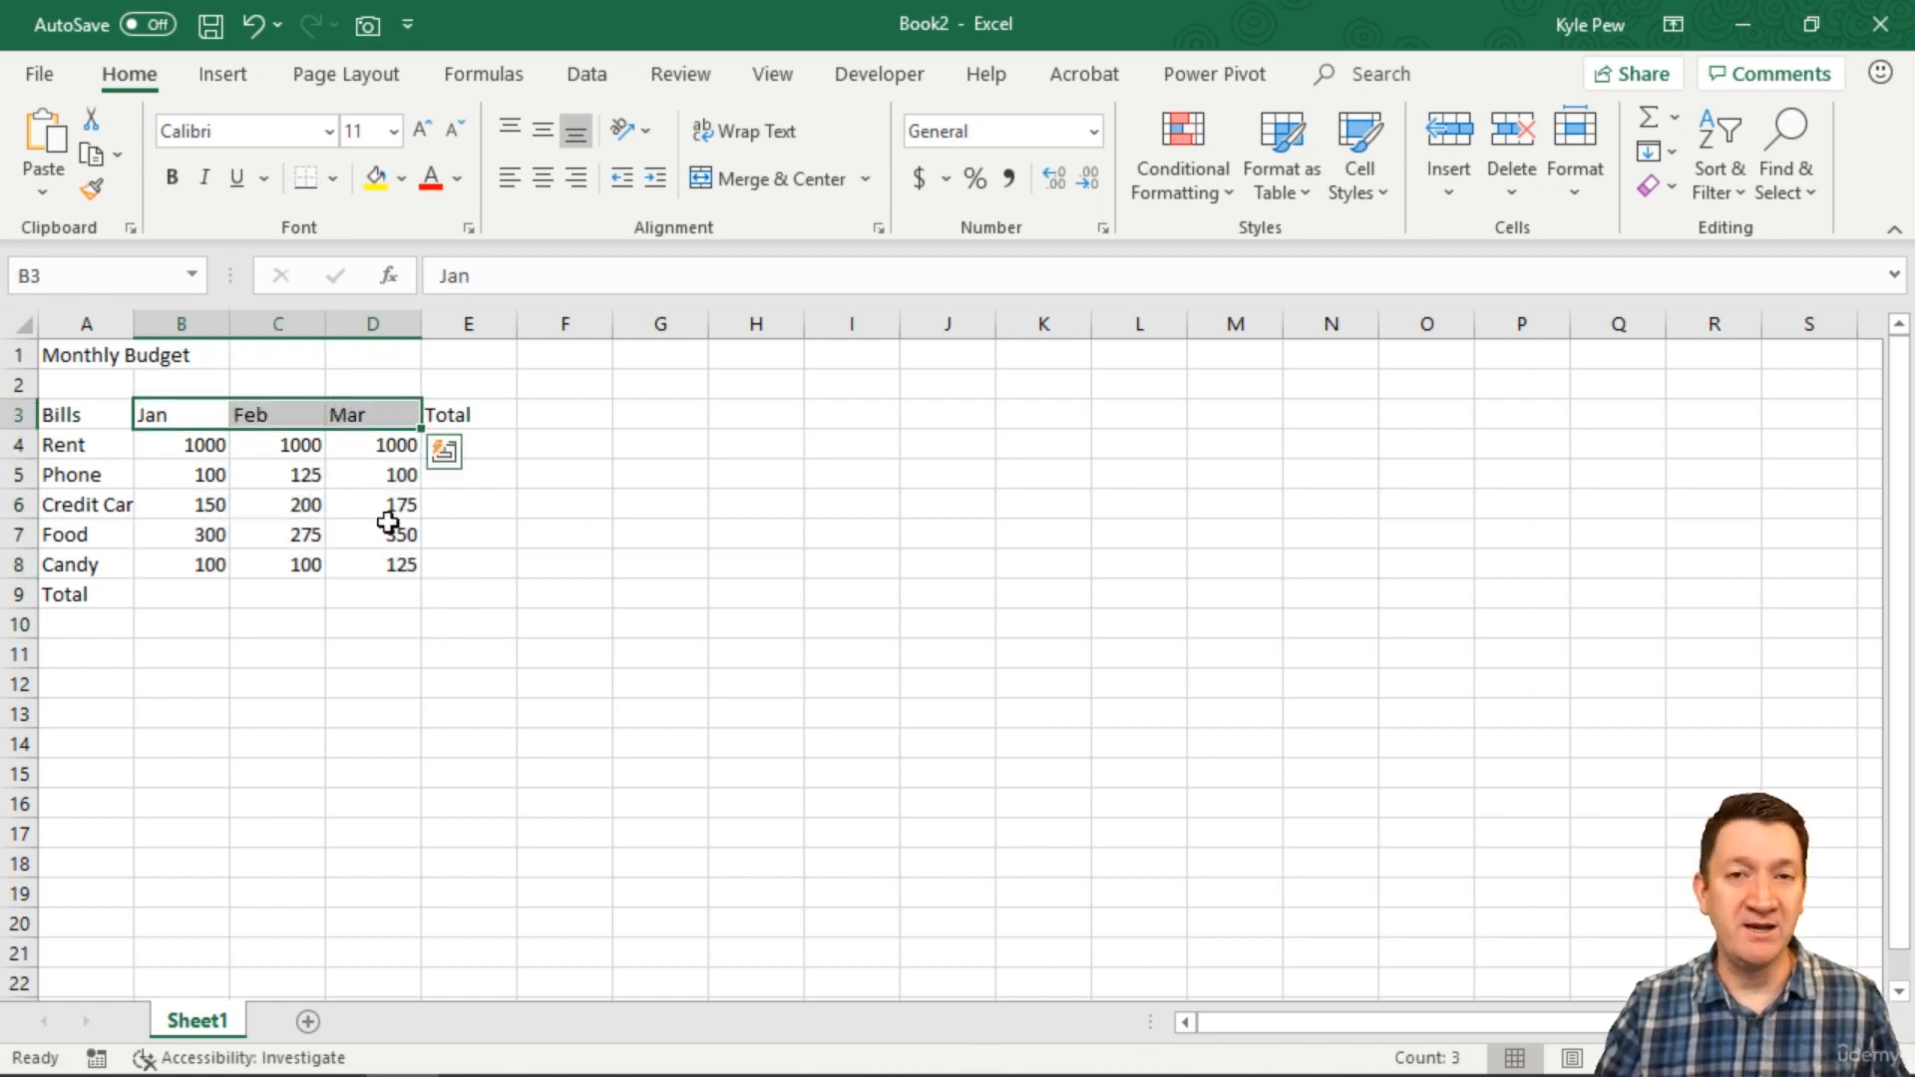
mouse_move(139, 431)
left_mouse_down()
mouse_move(405, 552)
mouse_move(429, 589)
left_mouse_up()
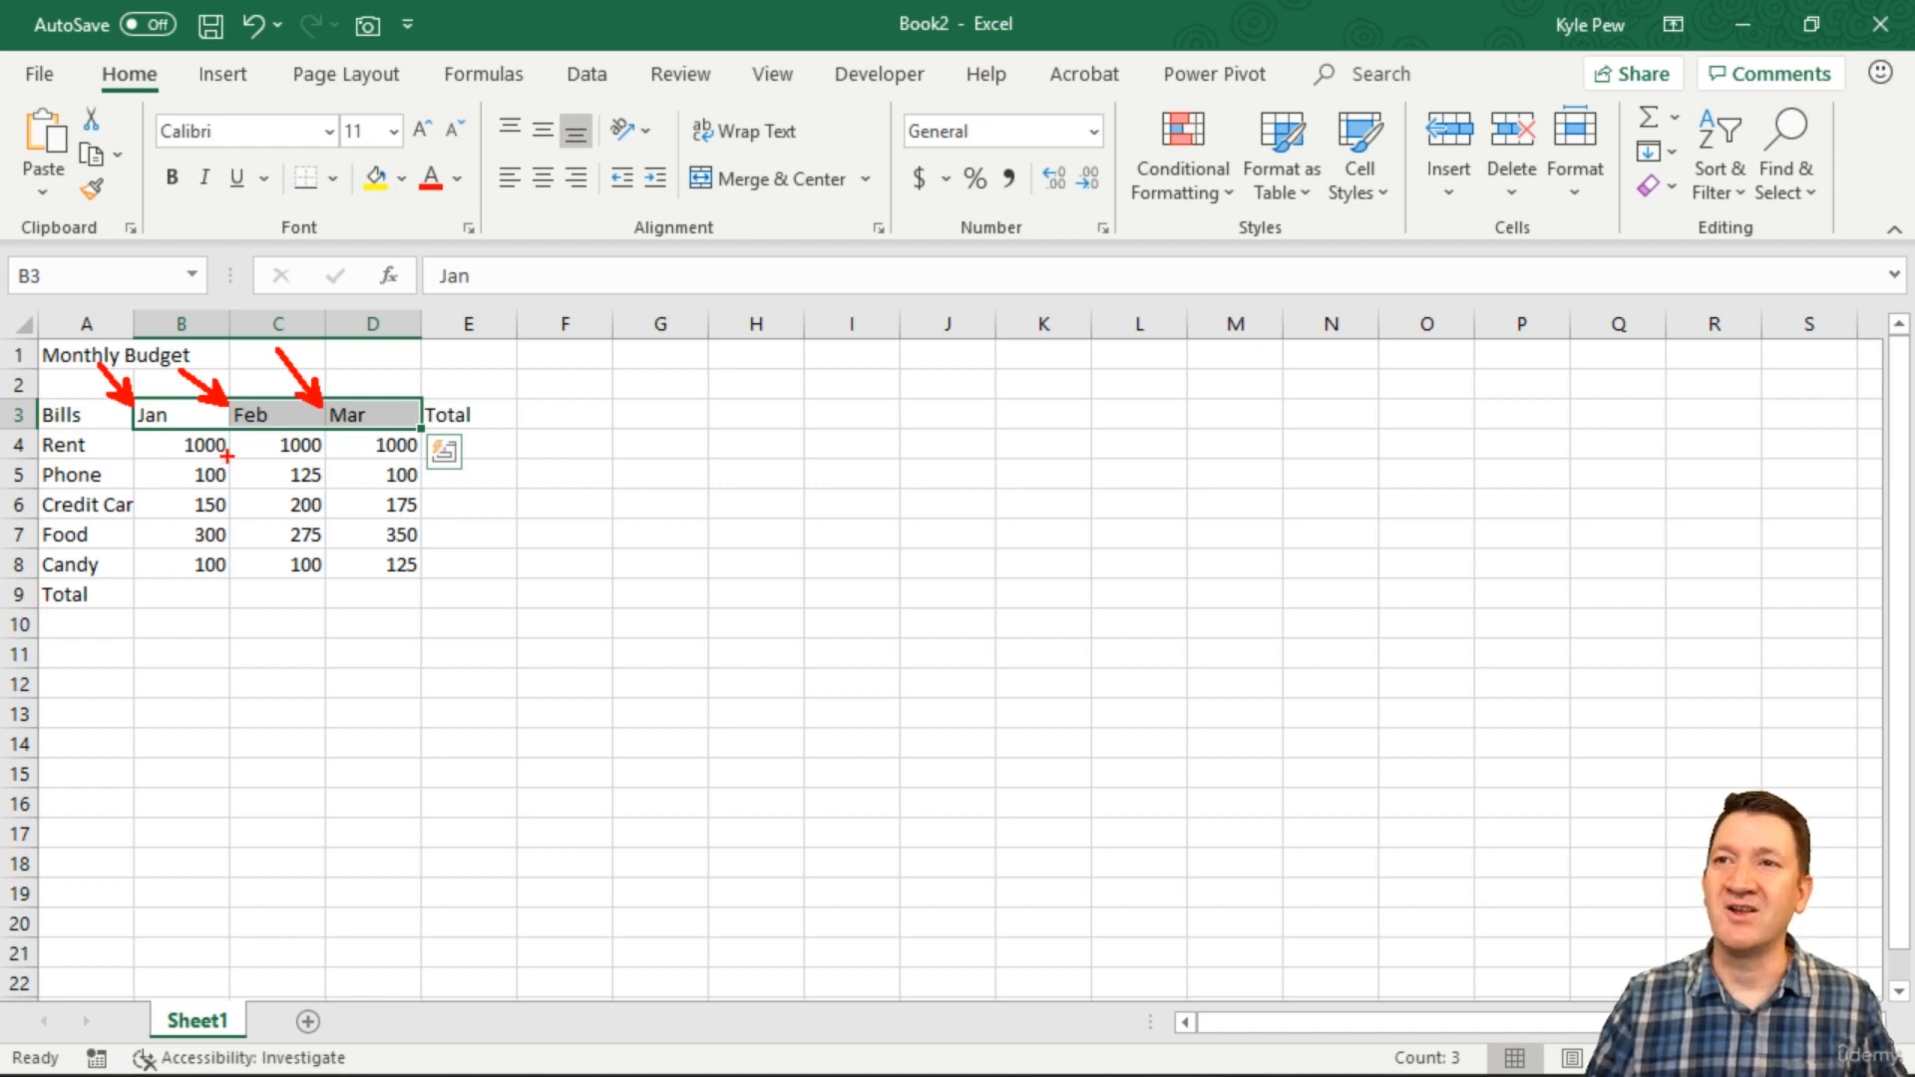
mouse_move(229, 456)
left_mouse_down()
mouse_move(251, 480)
mouse_move(249, 603)
left_mouse_up()
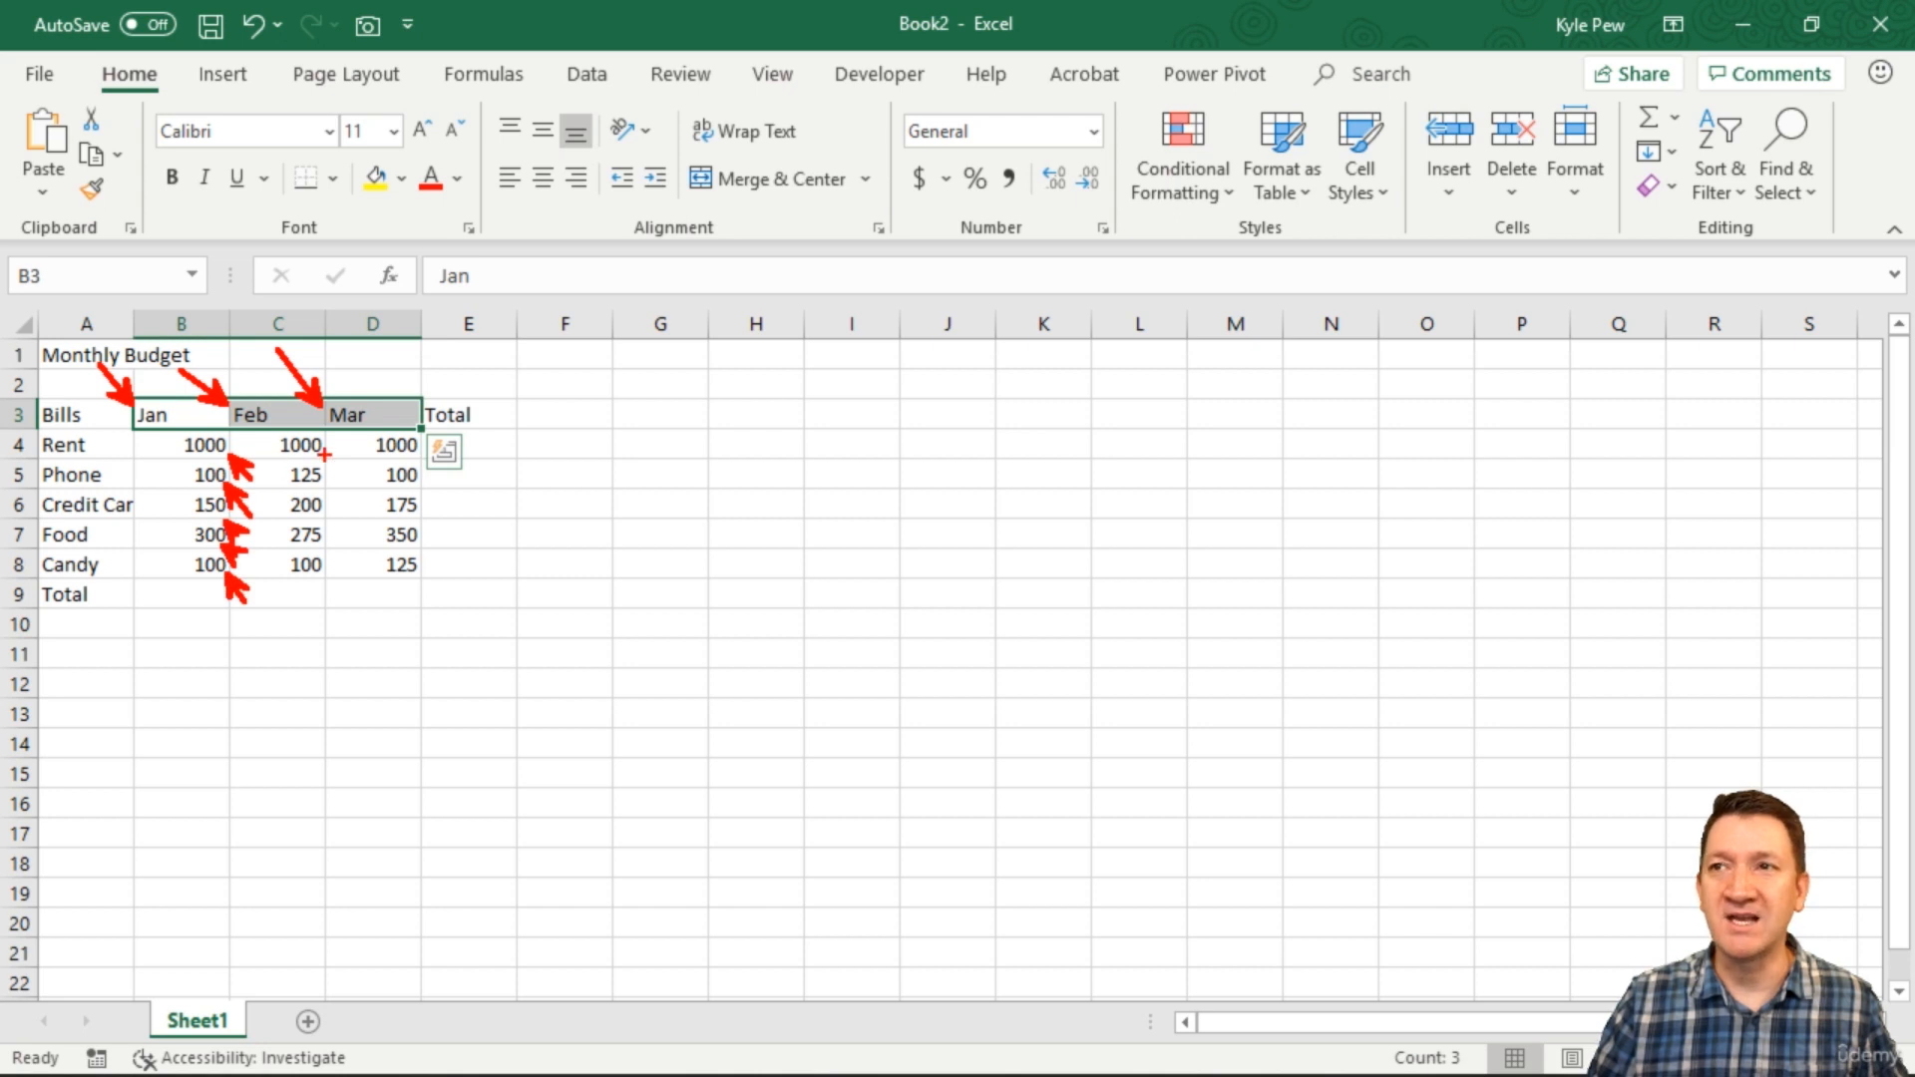
mouse_move(326, 456)
left_mouse_down()
mouse_move(349, 484)
mouse_move(344, 596)
left_mouse_up()
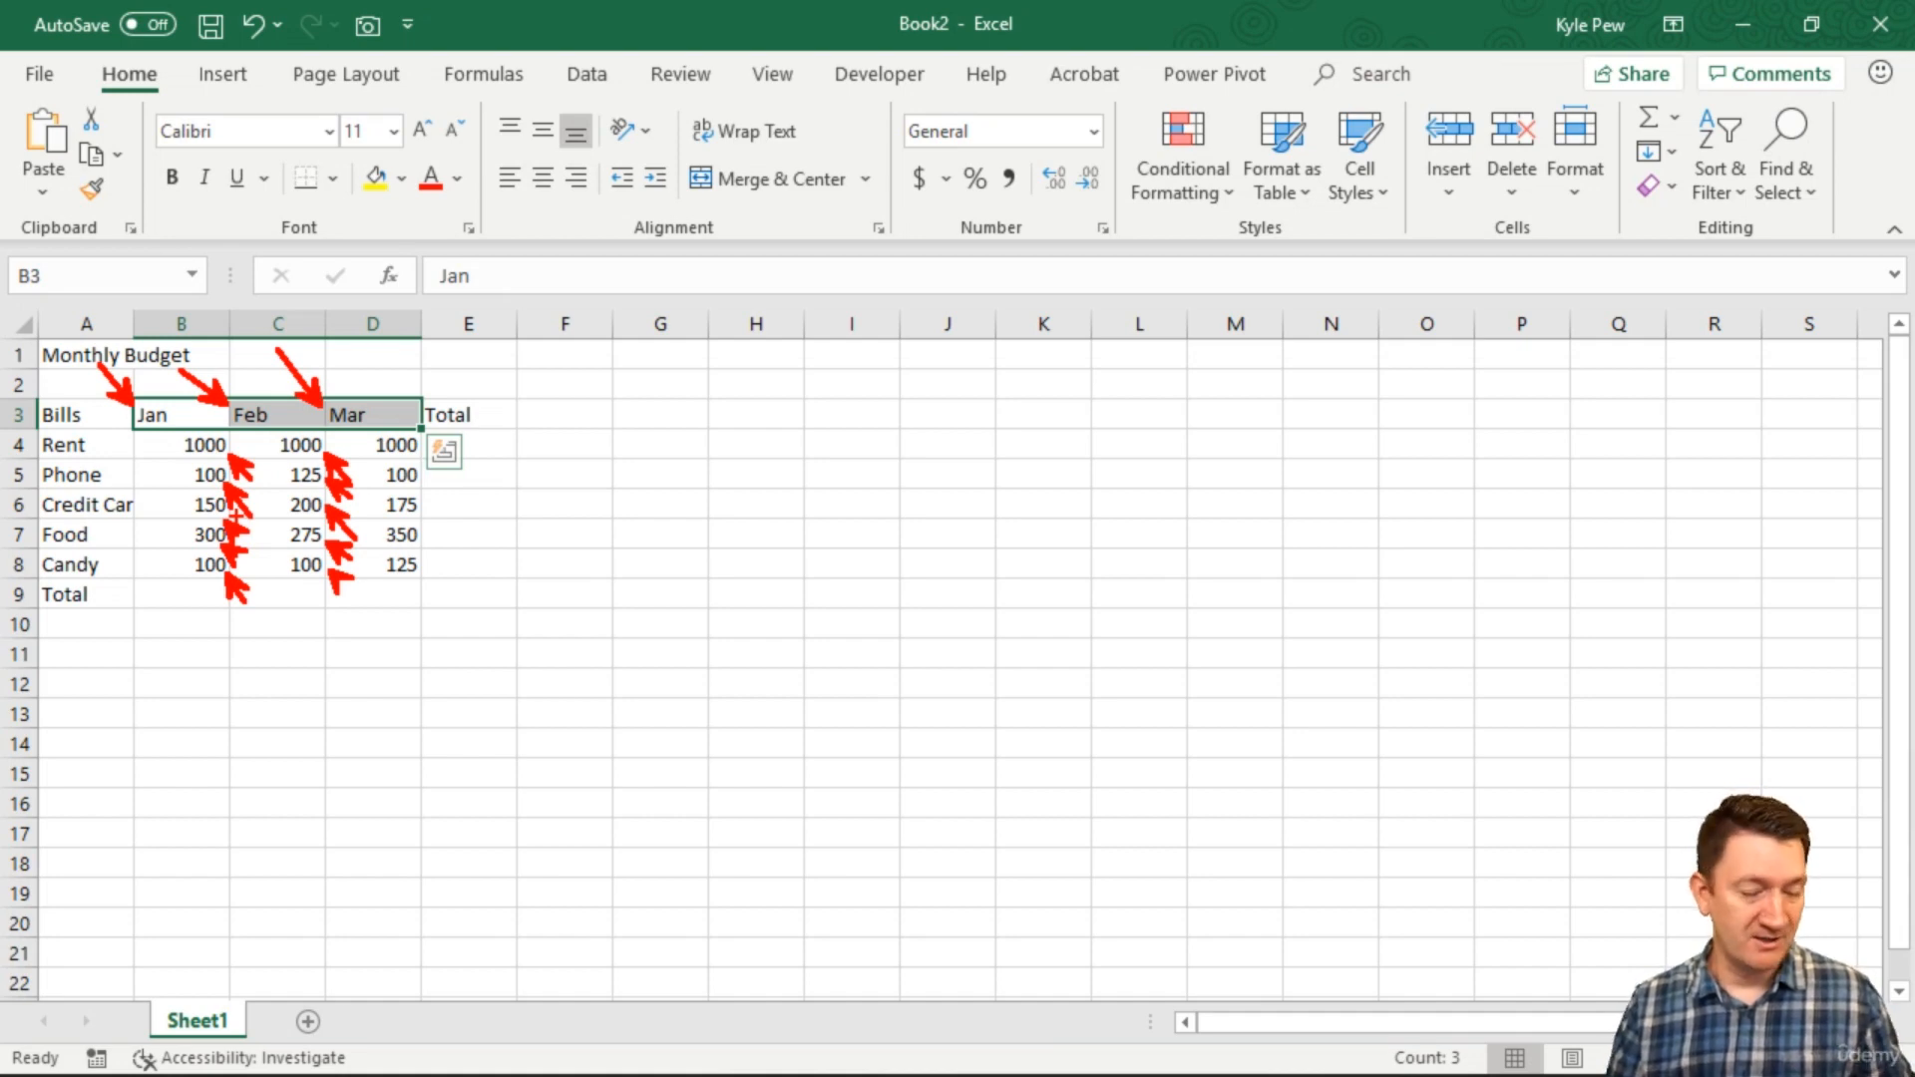
Step: Change the January amounts to 1000.55 for Rent and 100.25 for Phone to compare their decimal alignment
key("Escape")
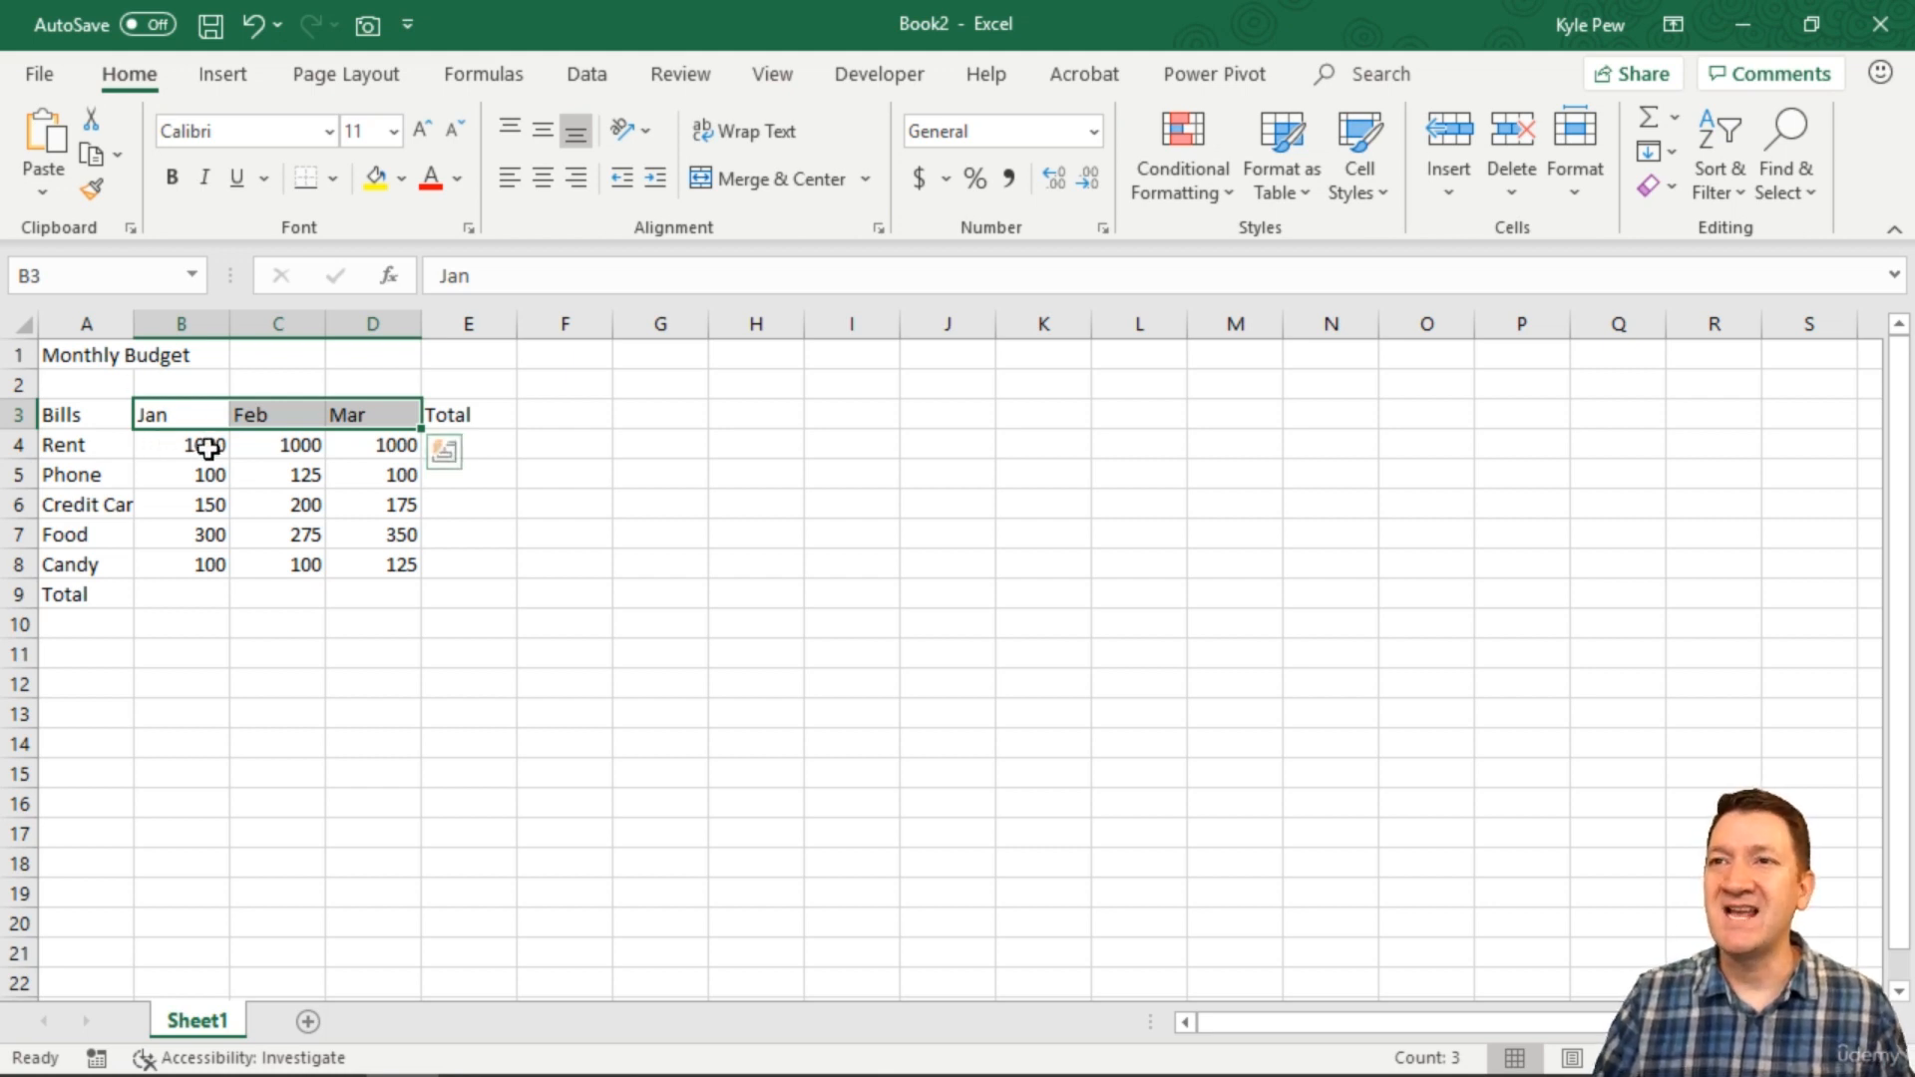
left_click(180, 447)
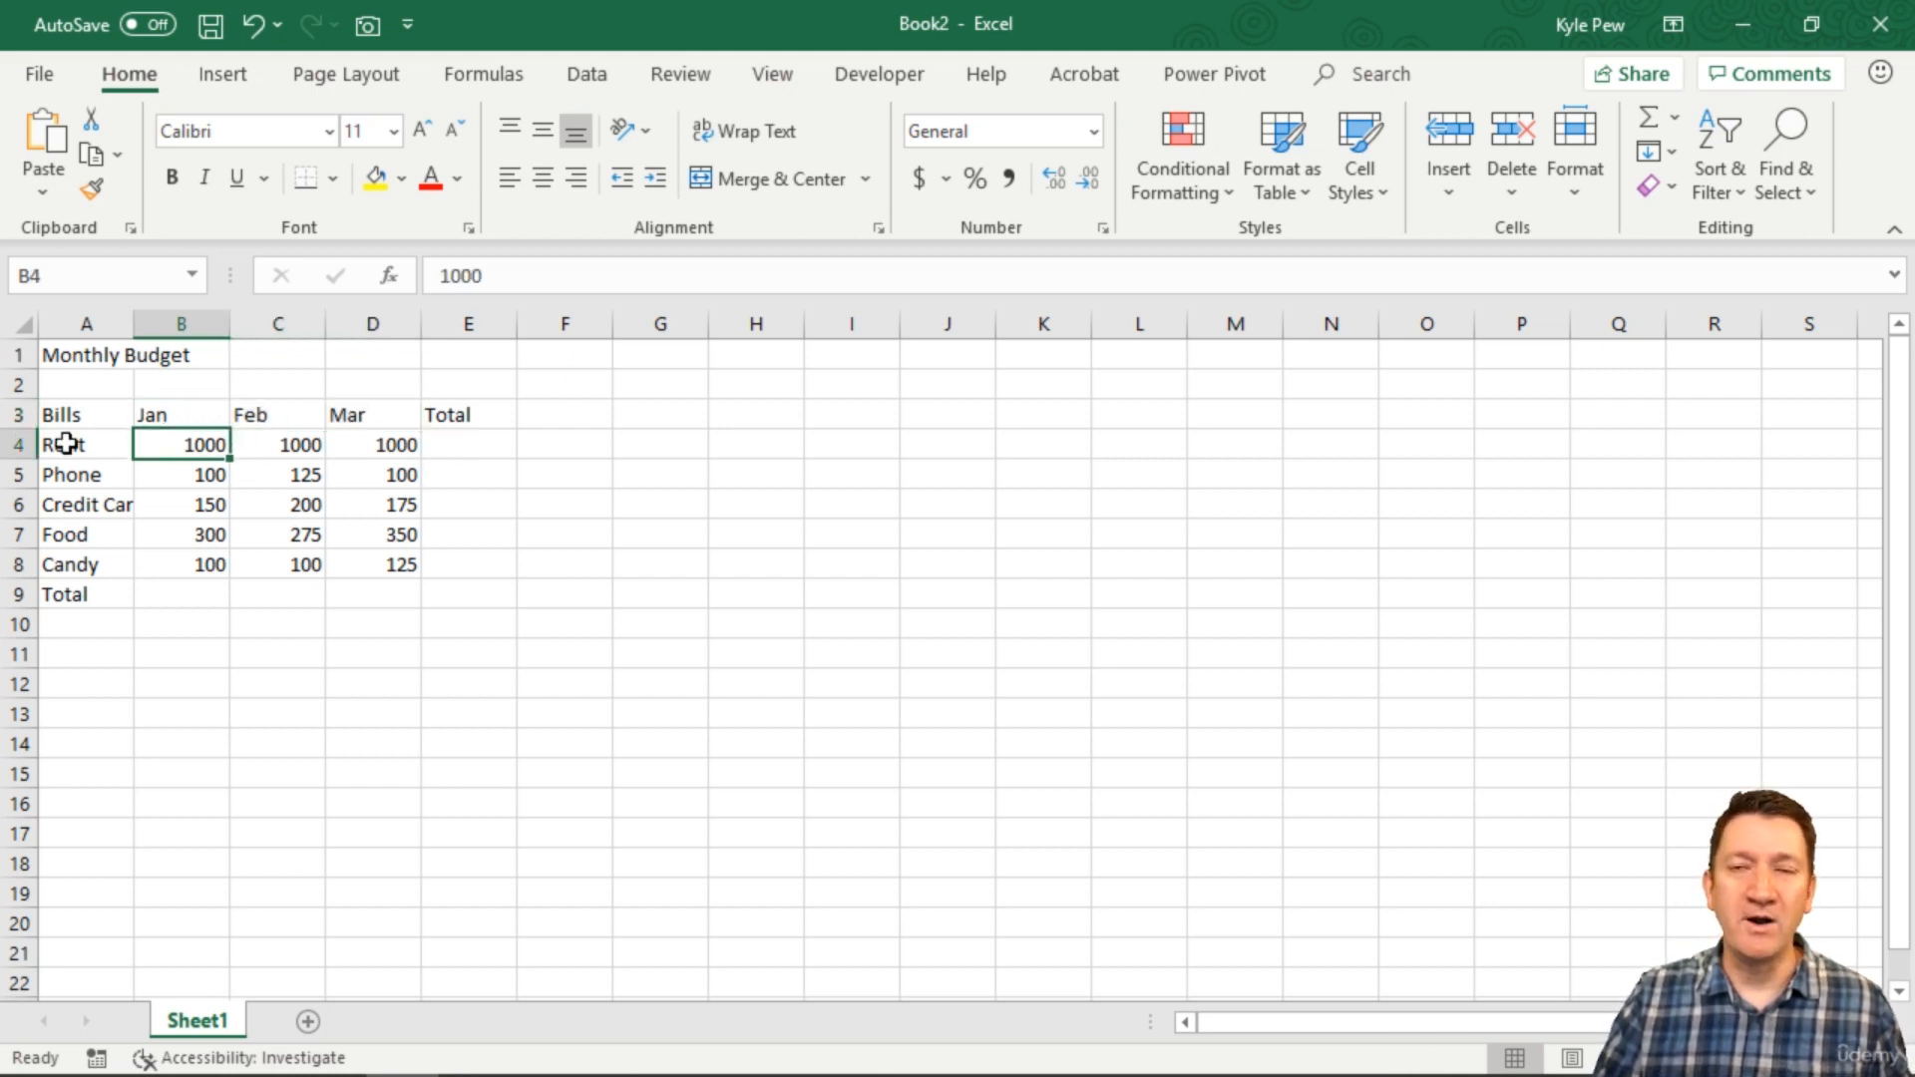
double_click(222, 445)
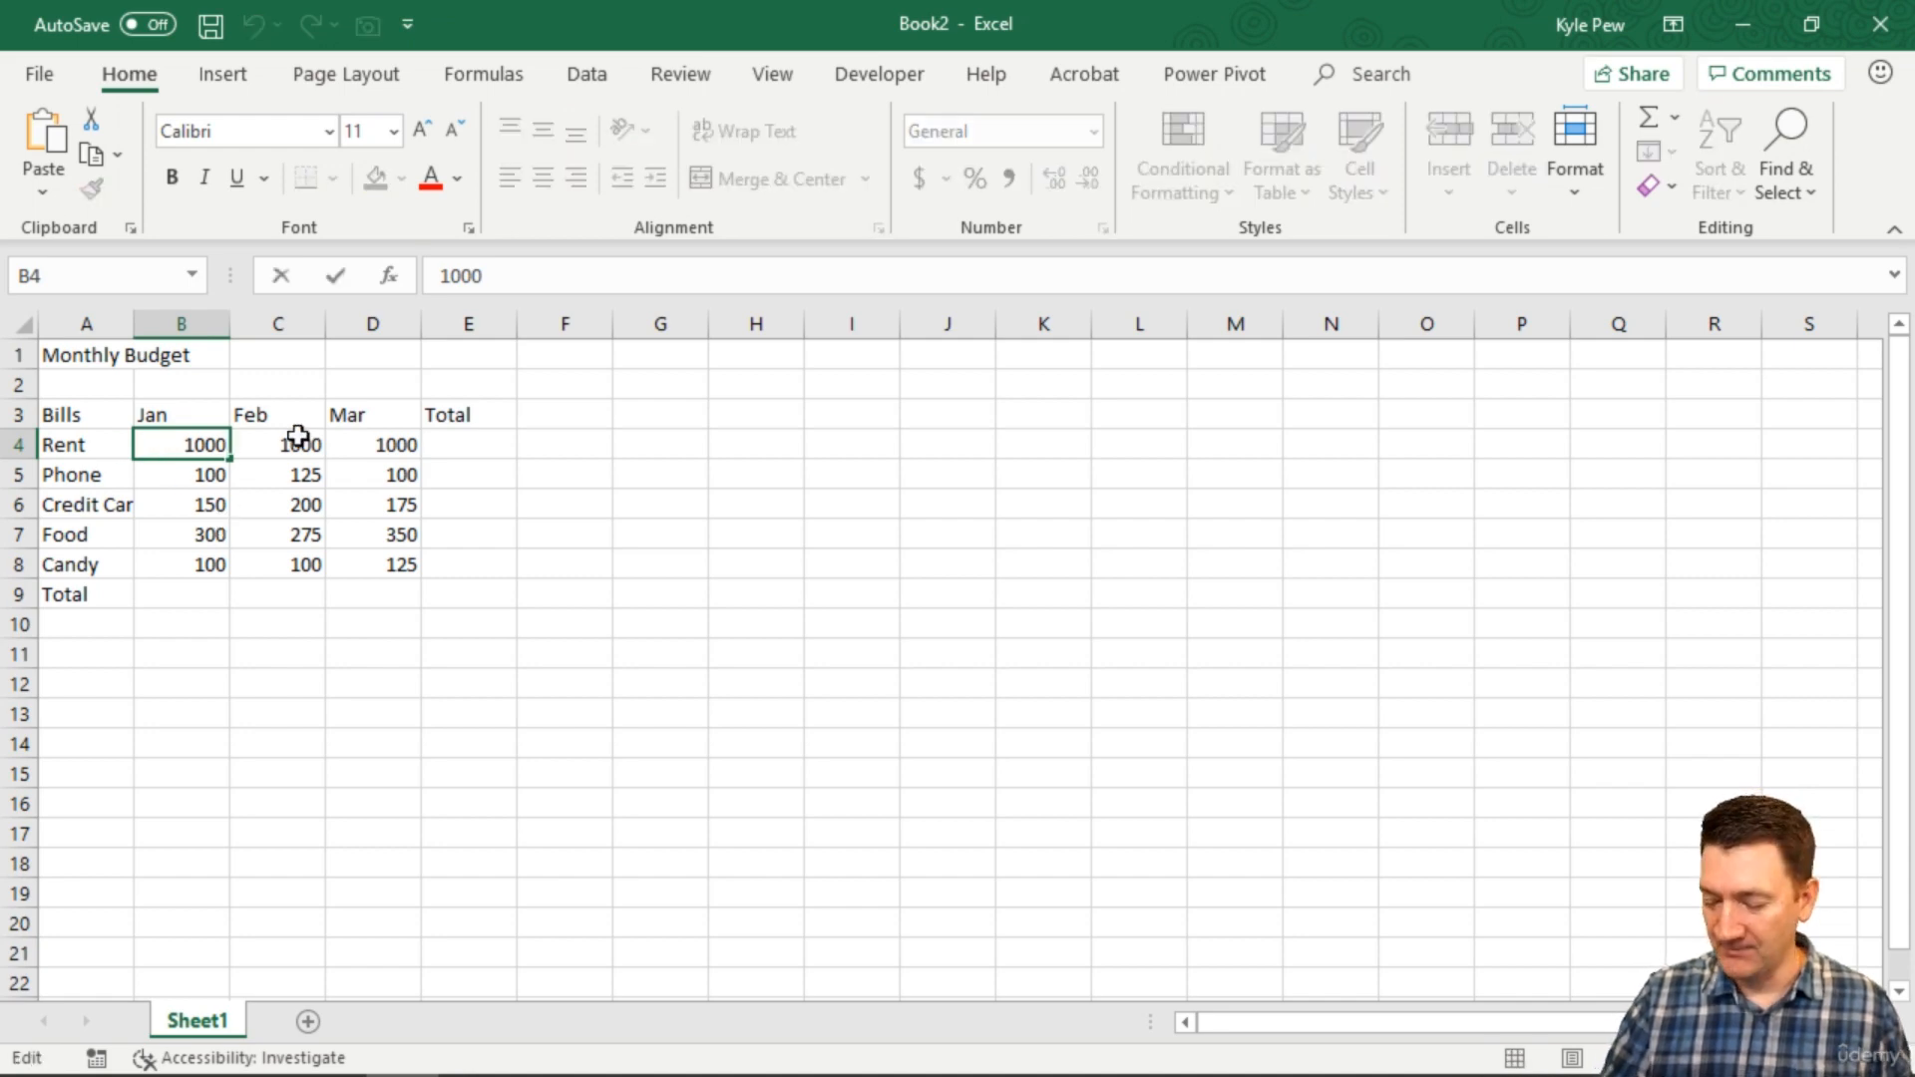
type(".")
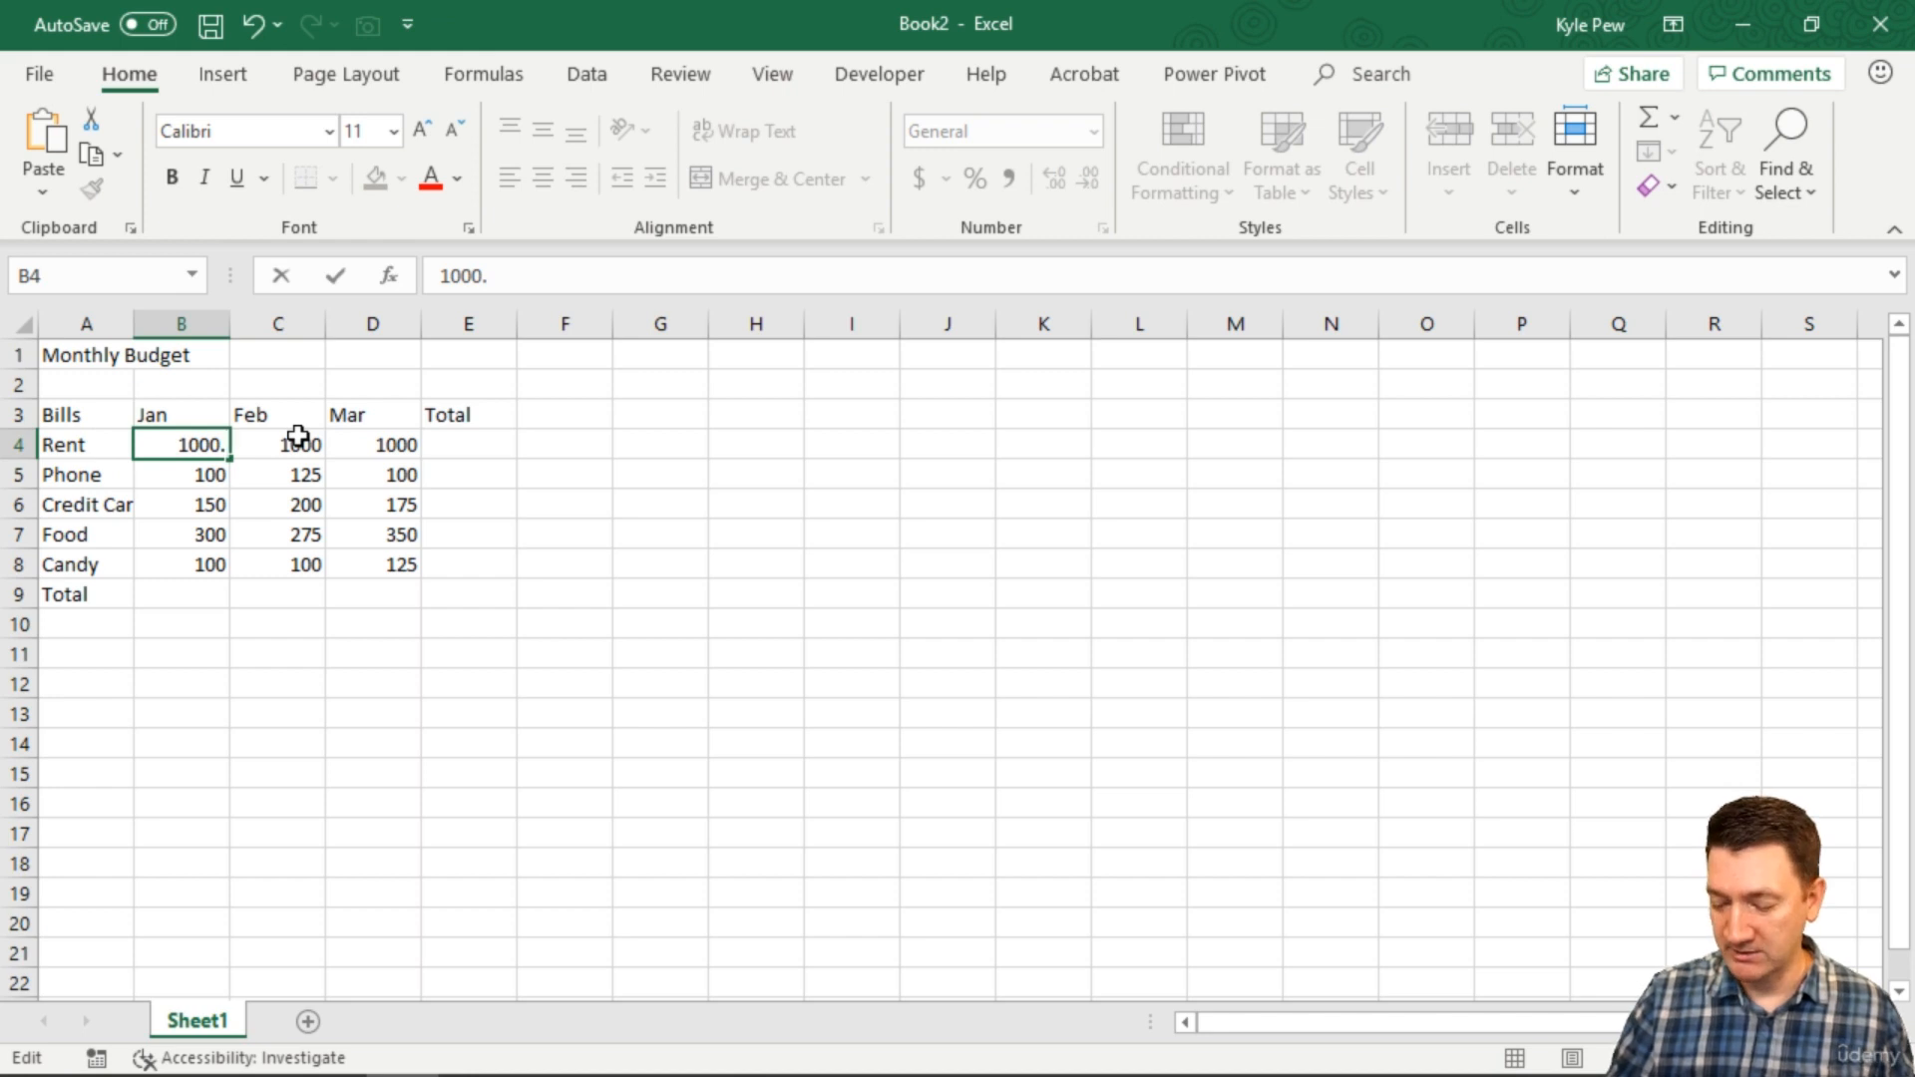
type("55")
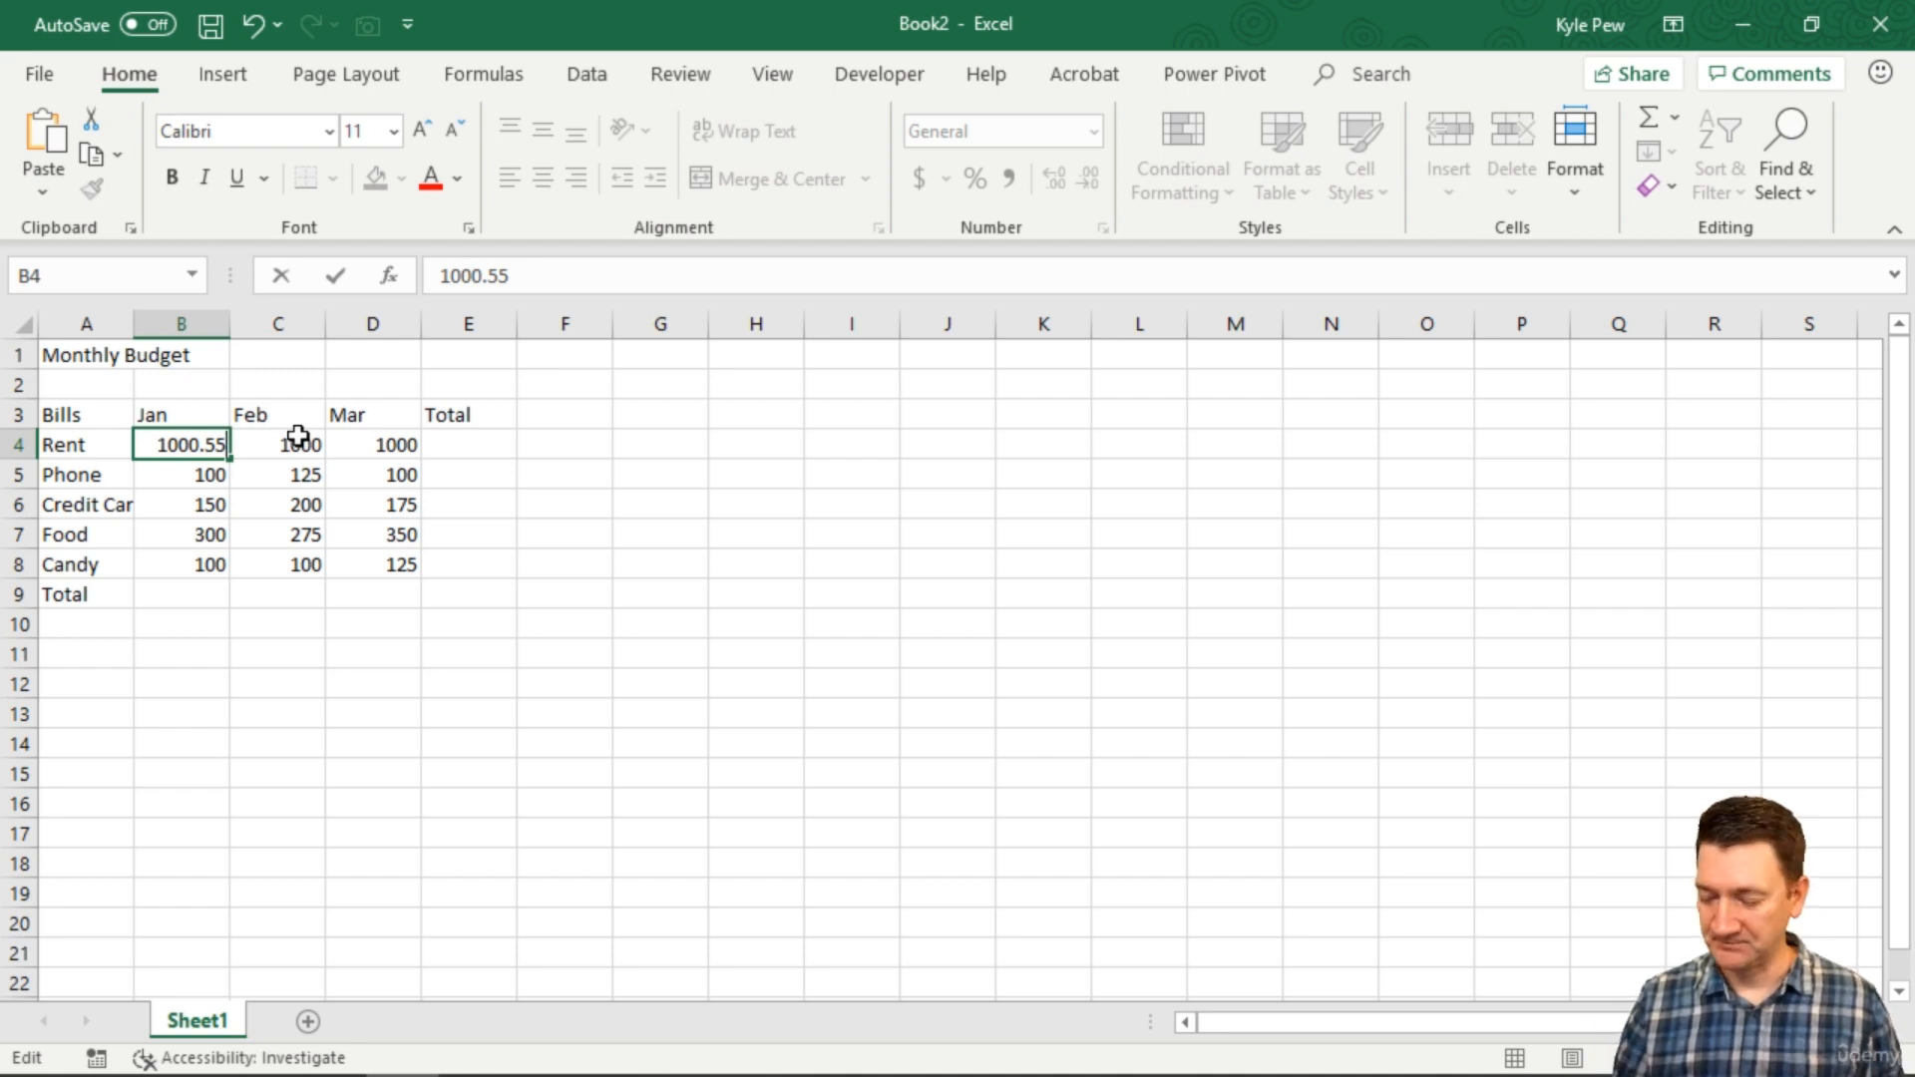
key("Return")
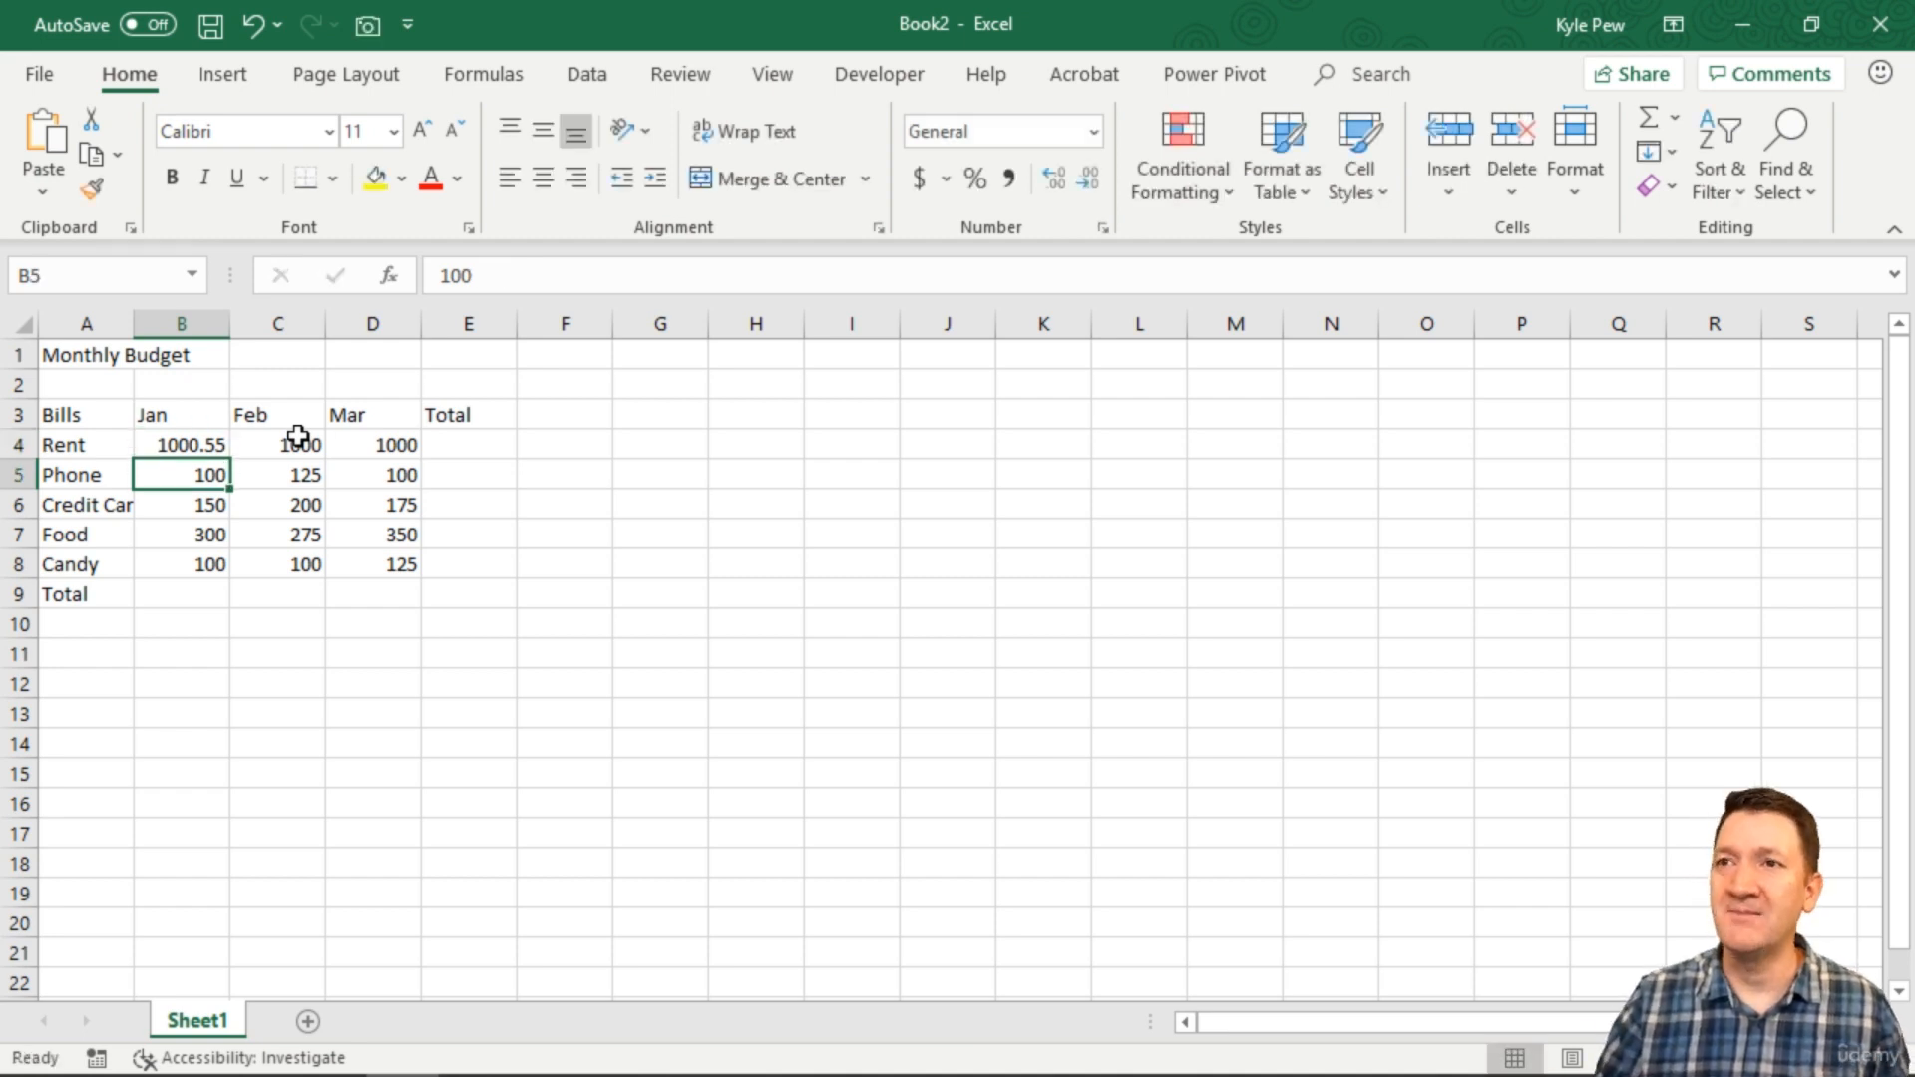
double_click(224, 476)
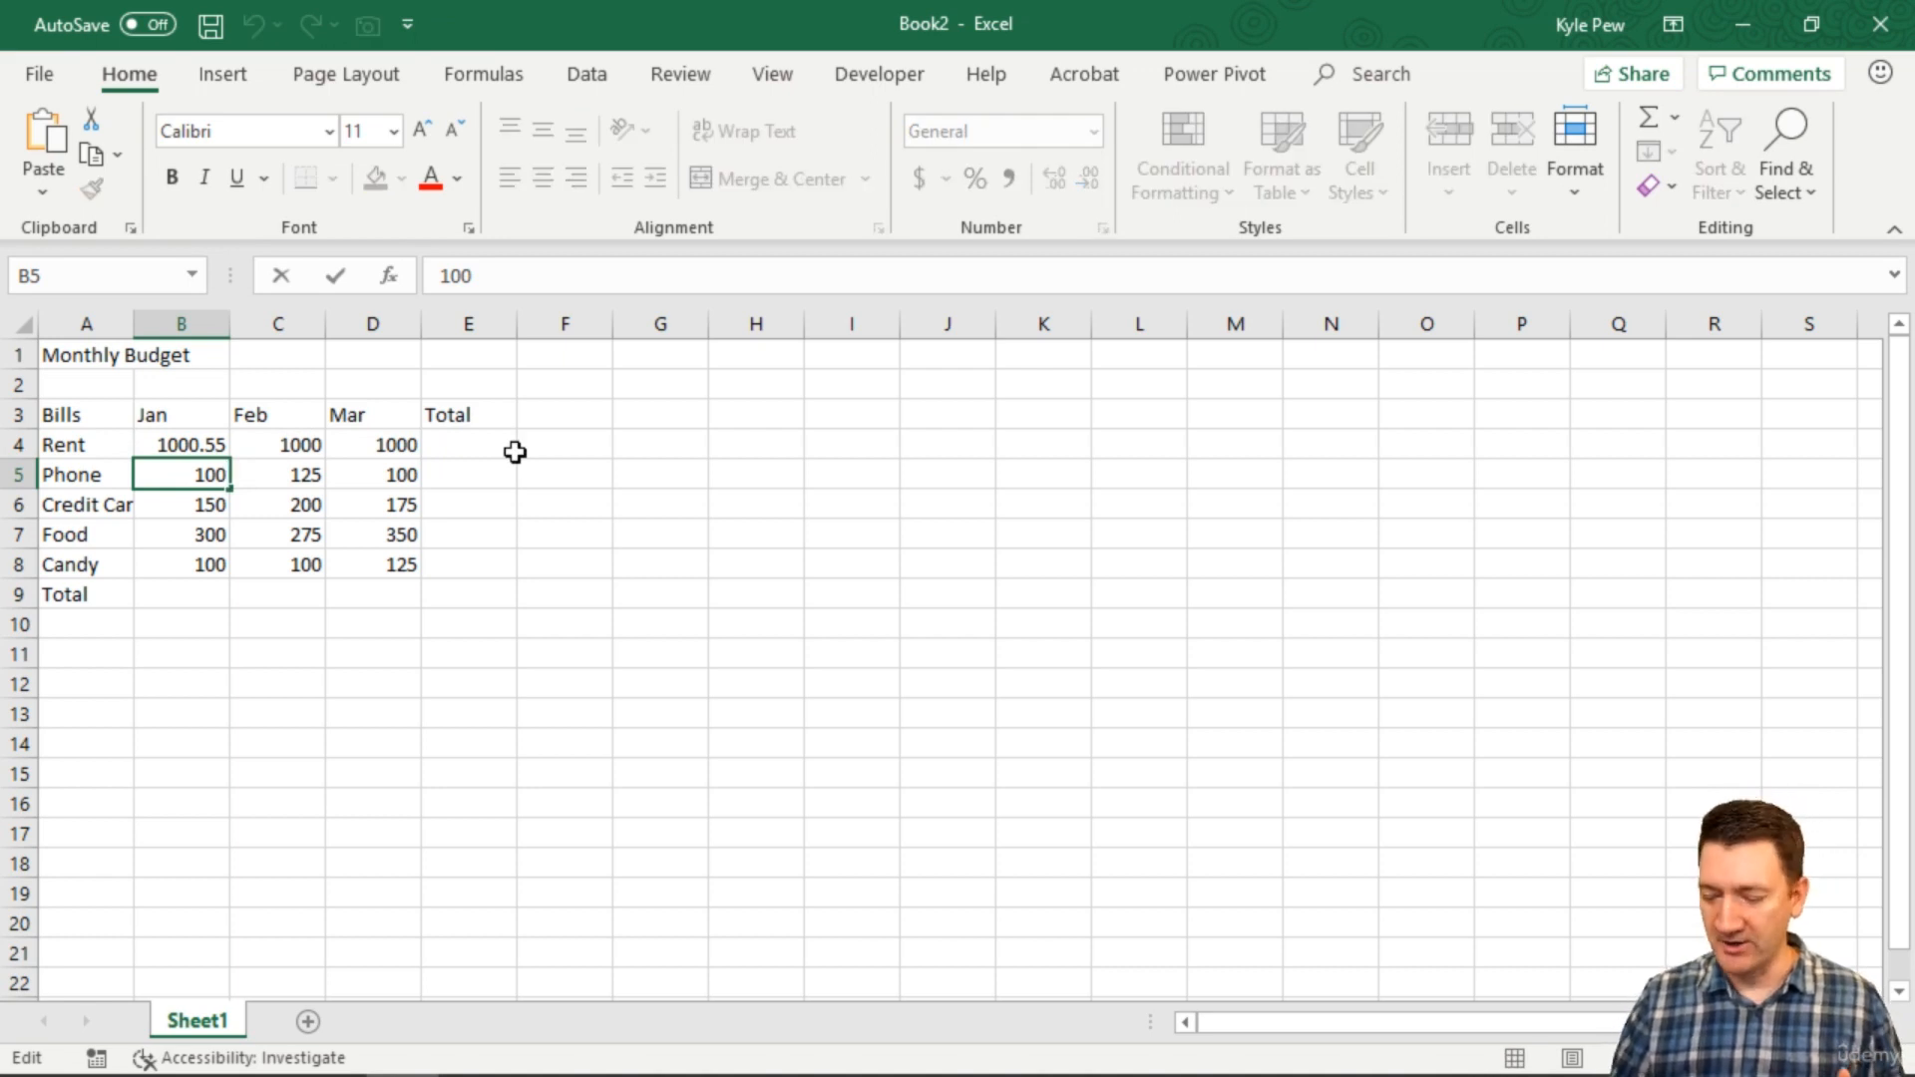
type(".25")
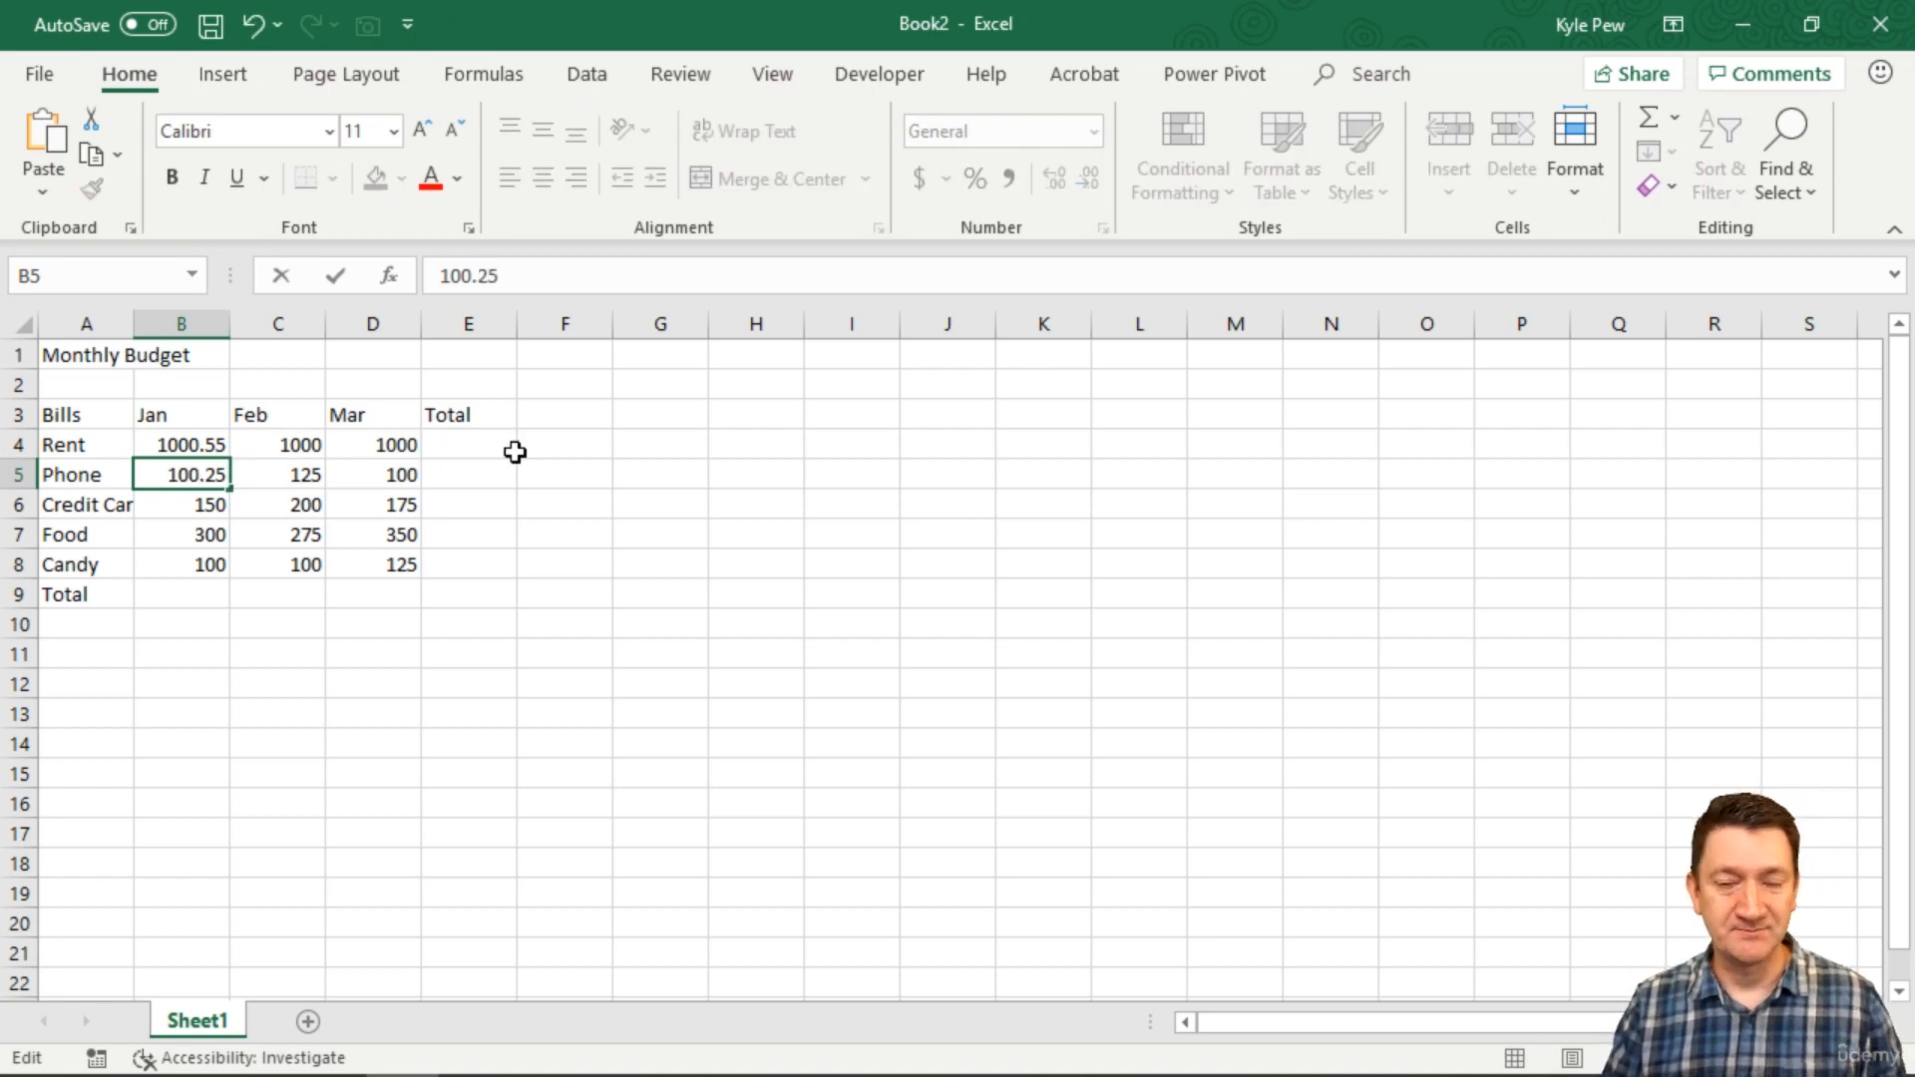
key("Return")
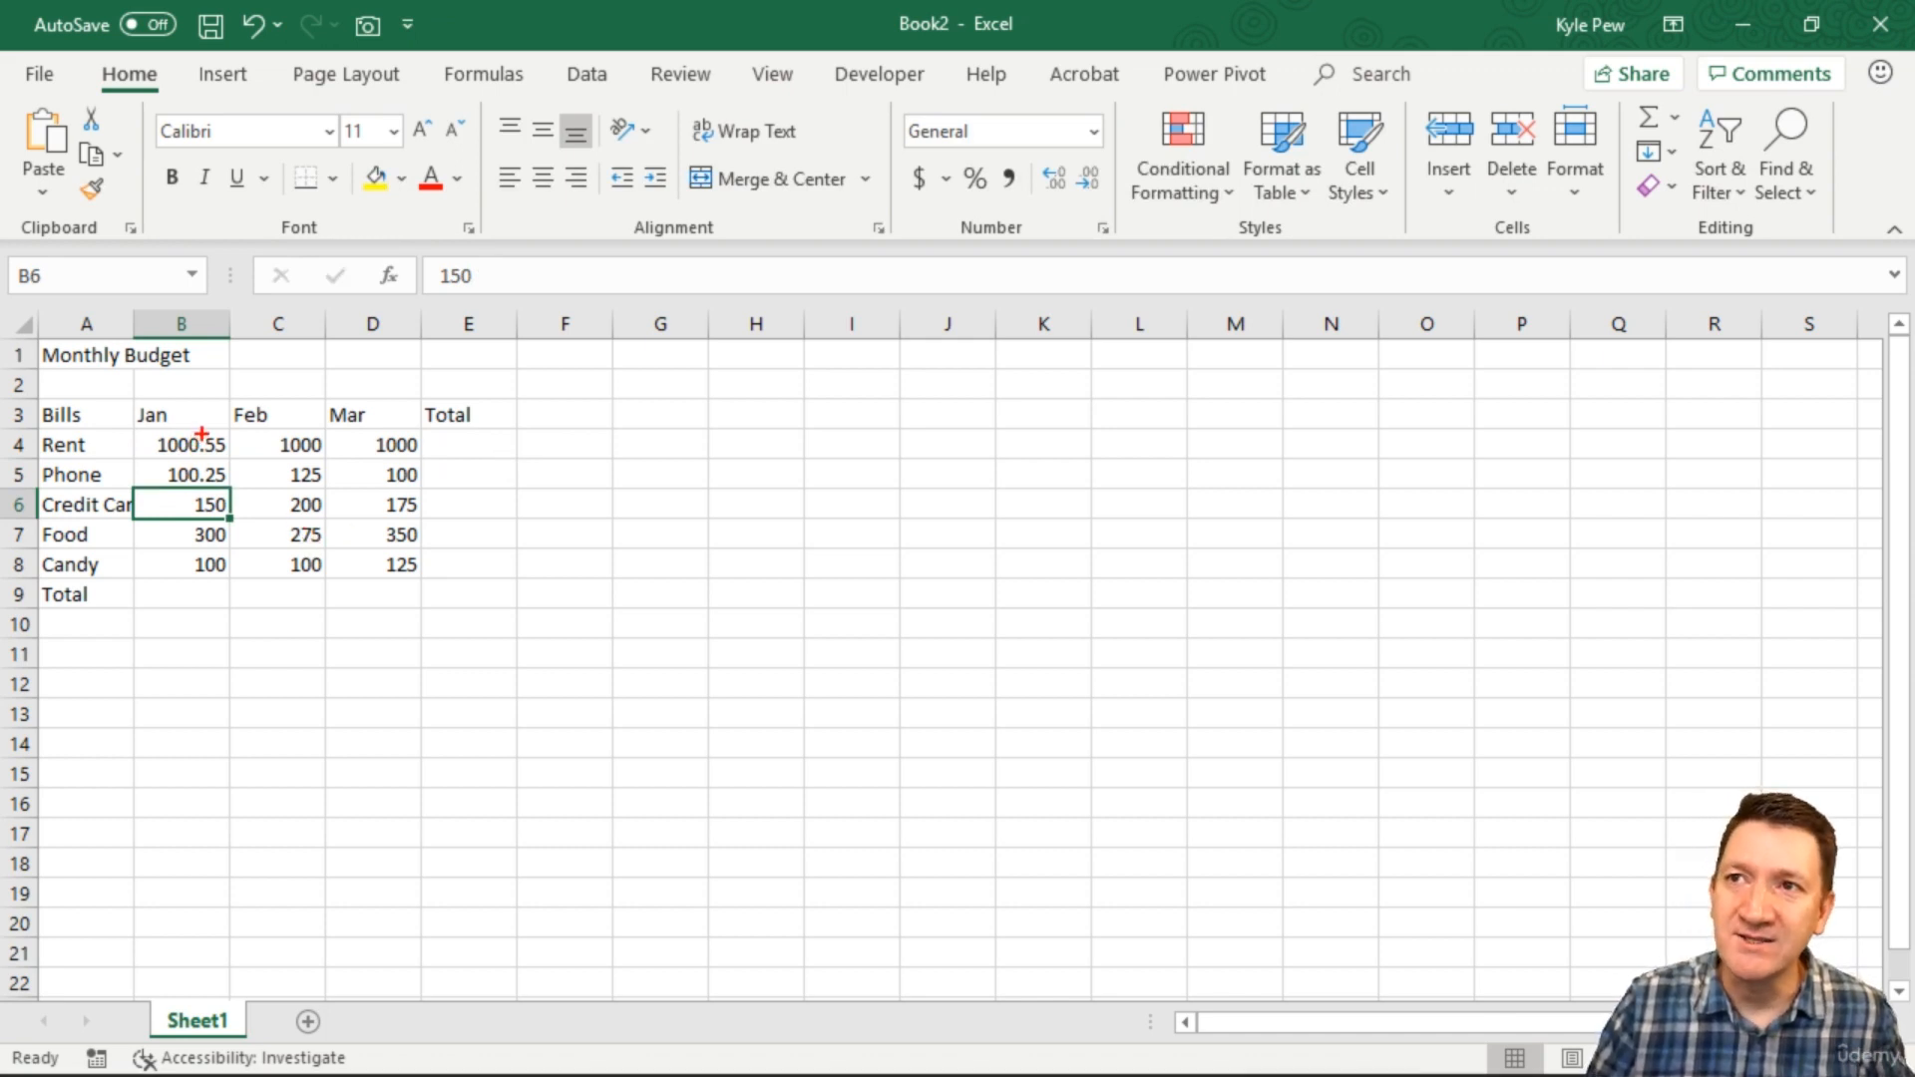
left_click_drag(202, 431, 202, 486)
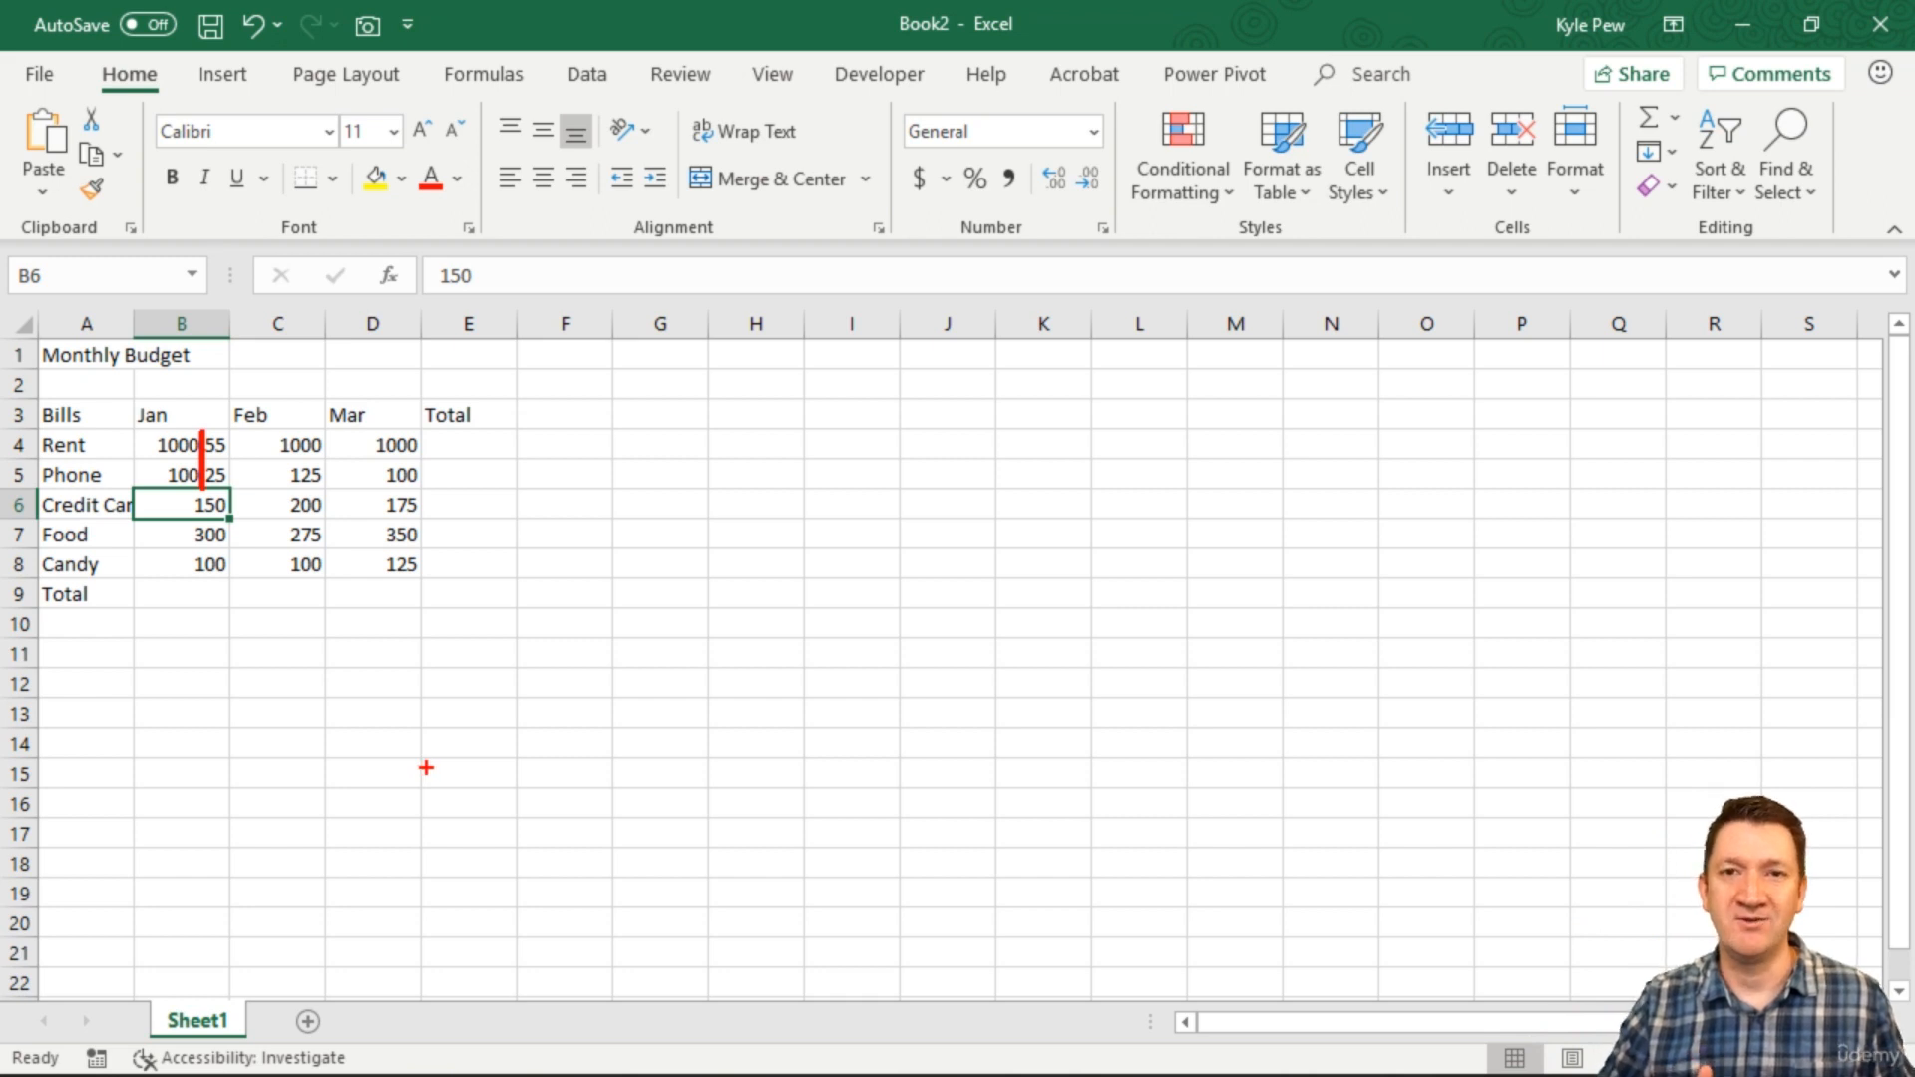
key("Escape")
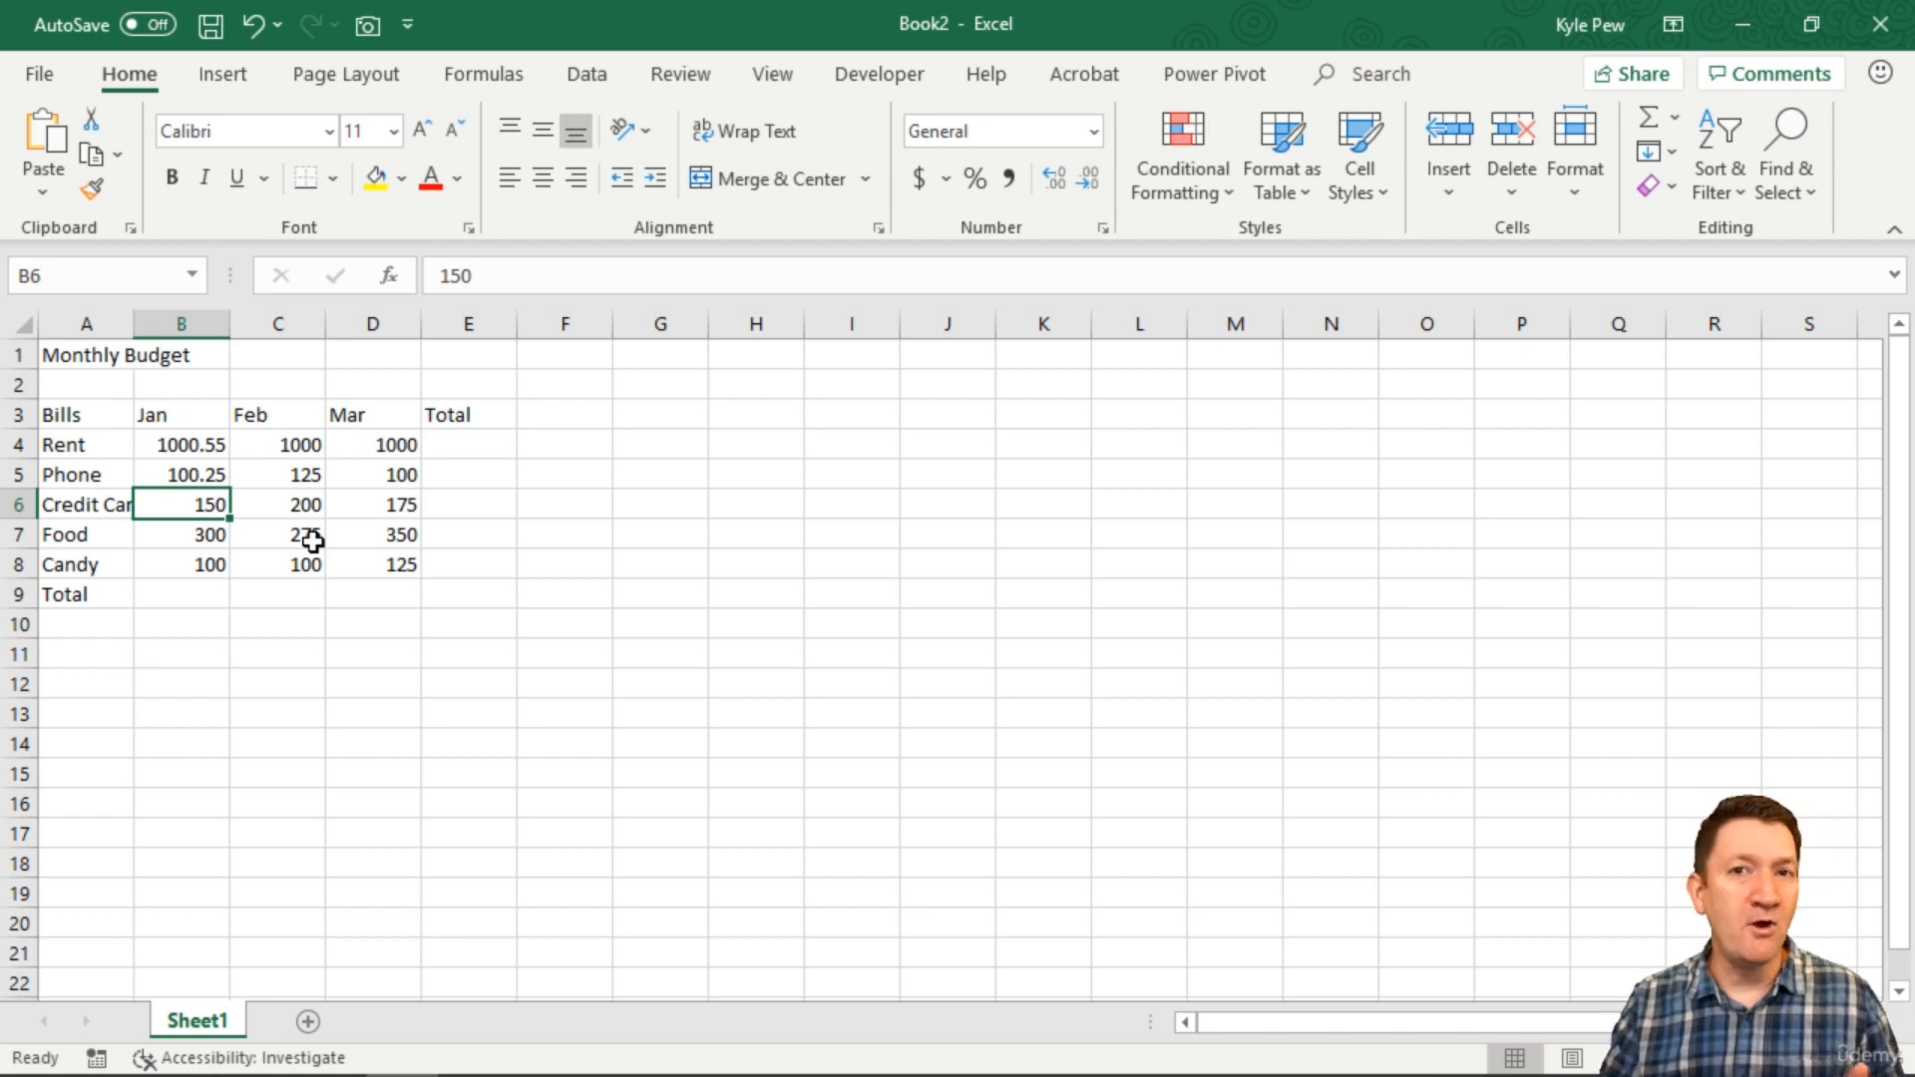
Step: Left-align the January Rent and Phone amounts in B4:B5
left_click_drag(183, 445, 183, 469)
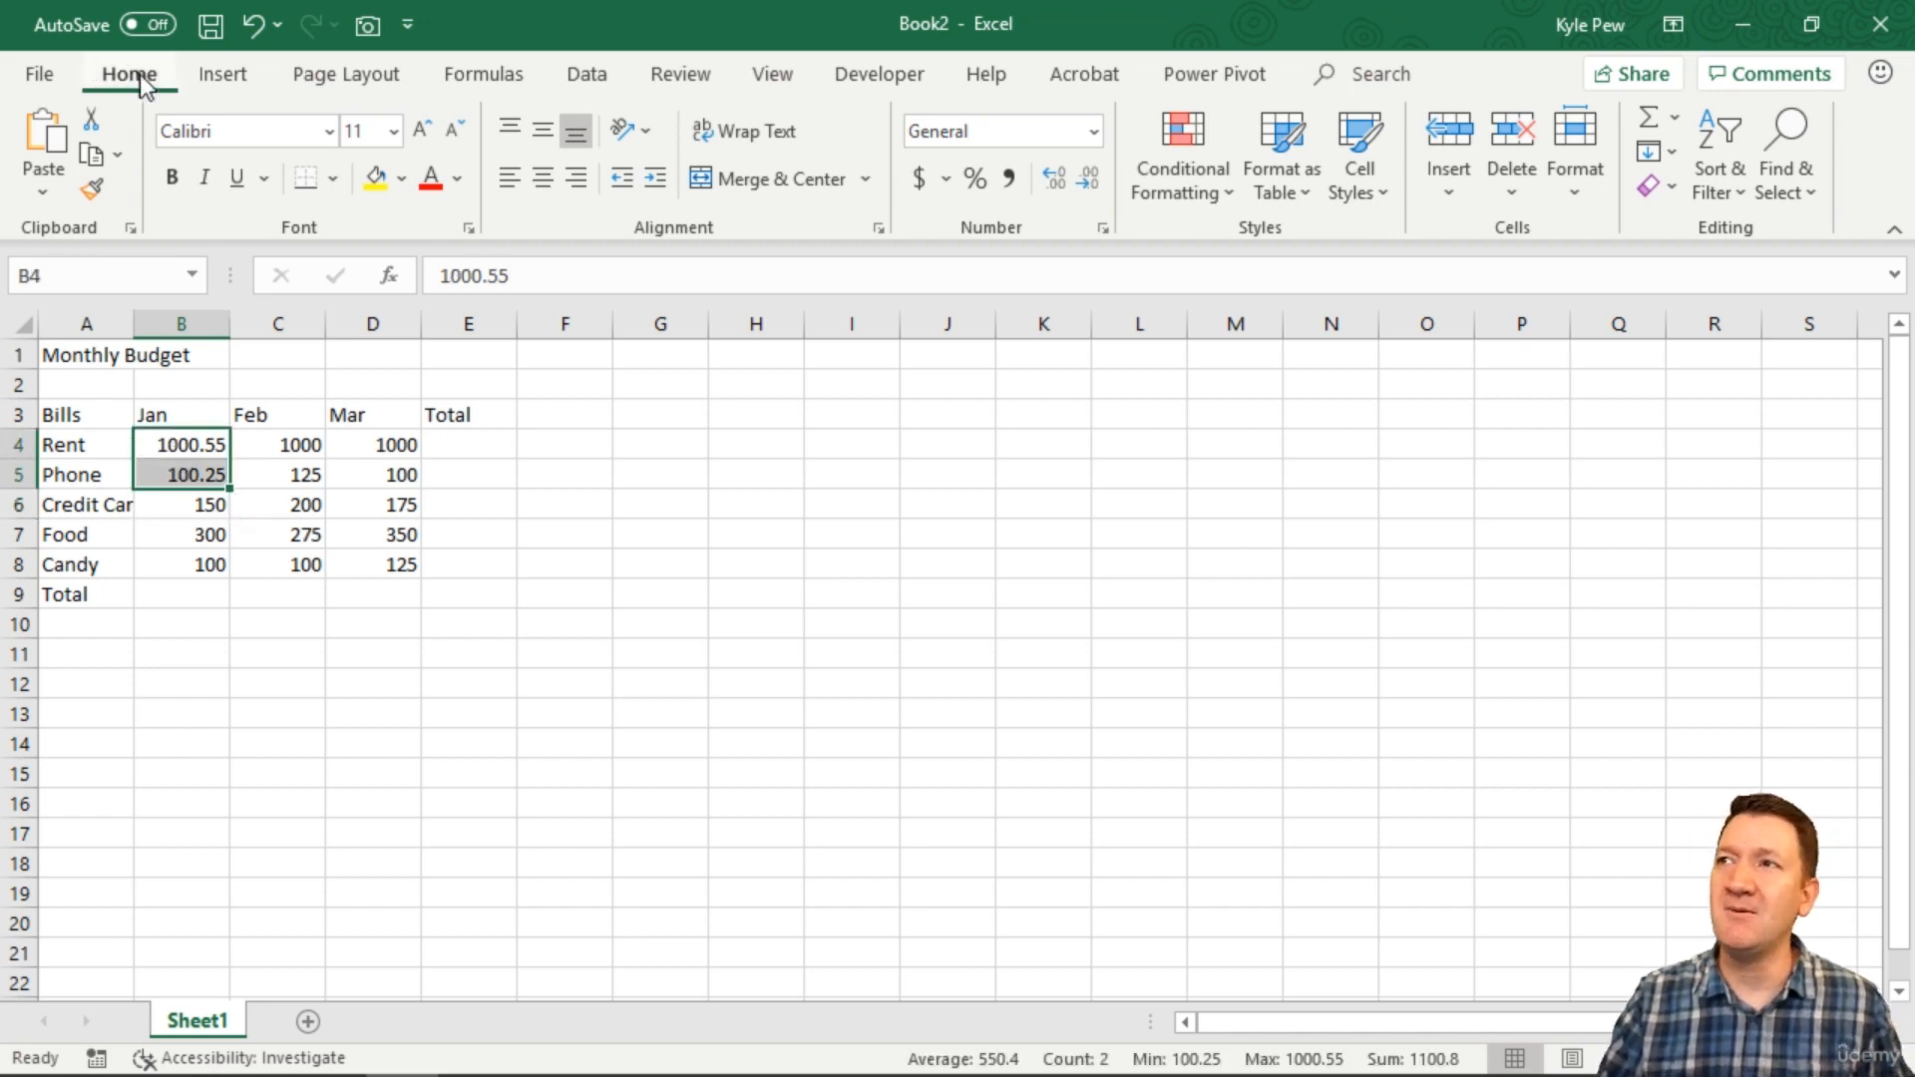
left_click_drag(467, 95, 903, 270)
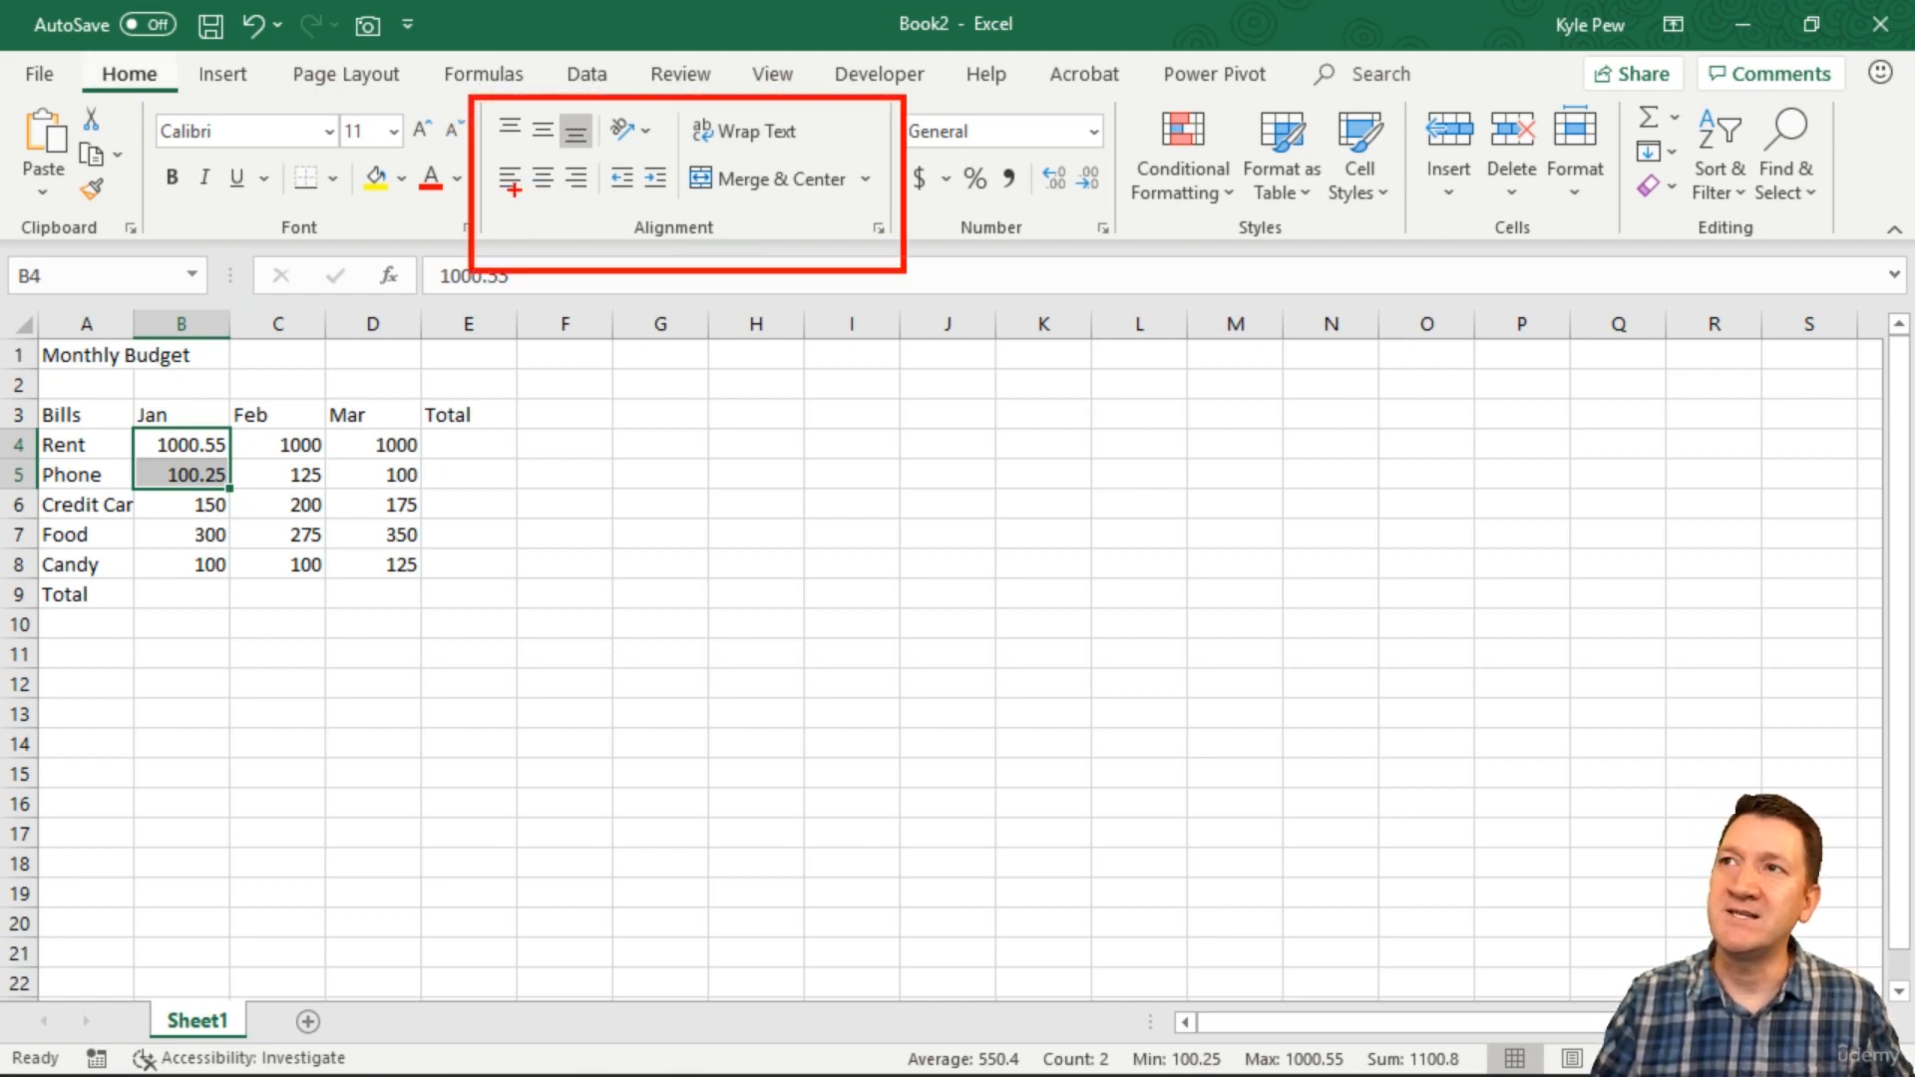
left_click_drag(509, 188, 572, 317)
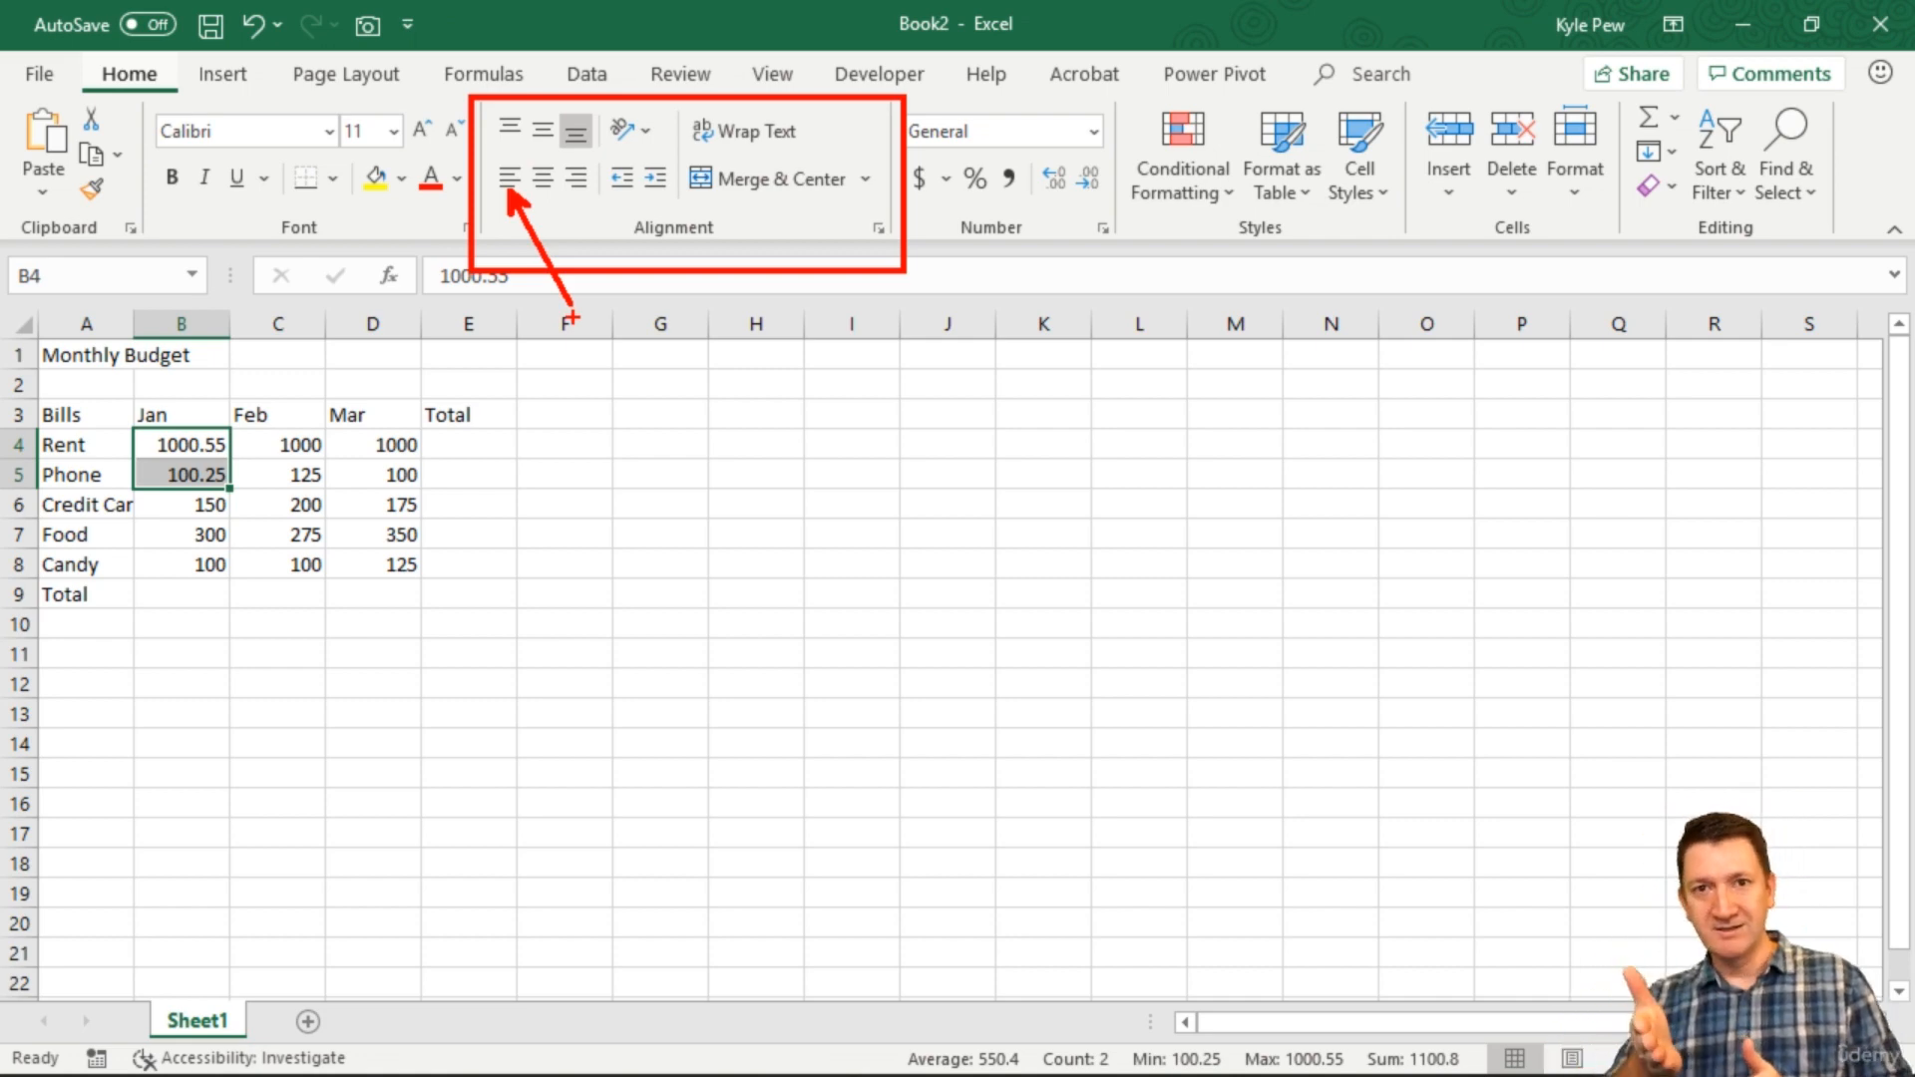
key("Escape")
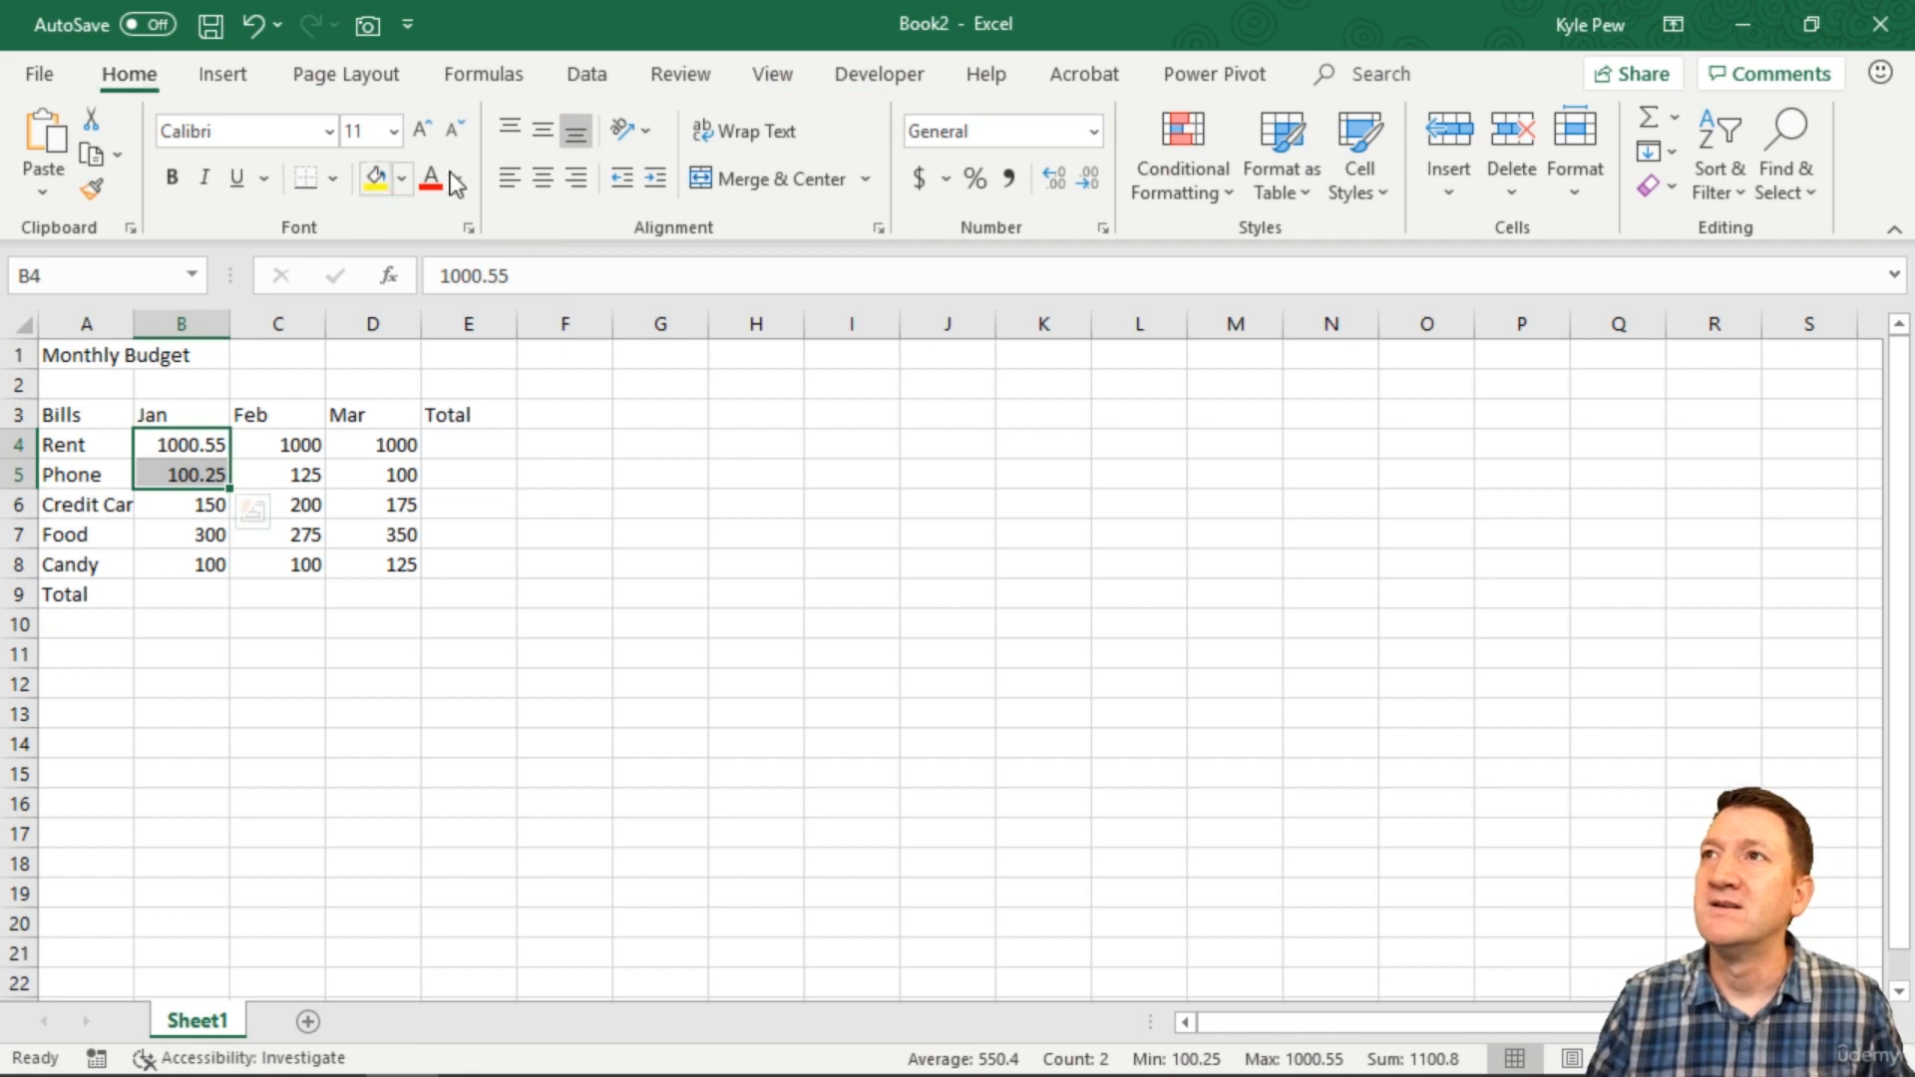
left_click(511, 178)
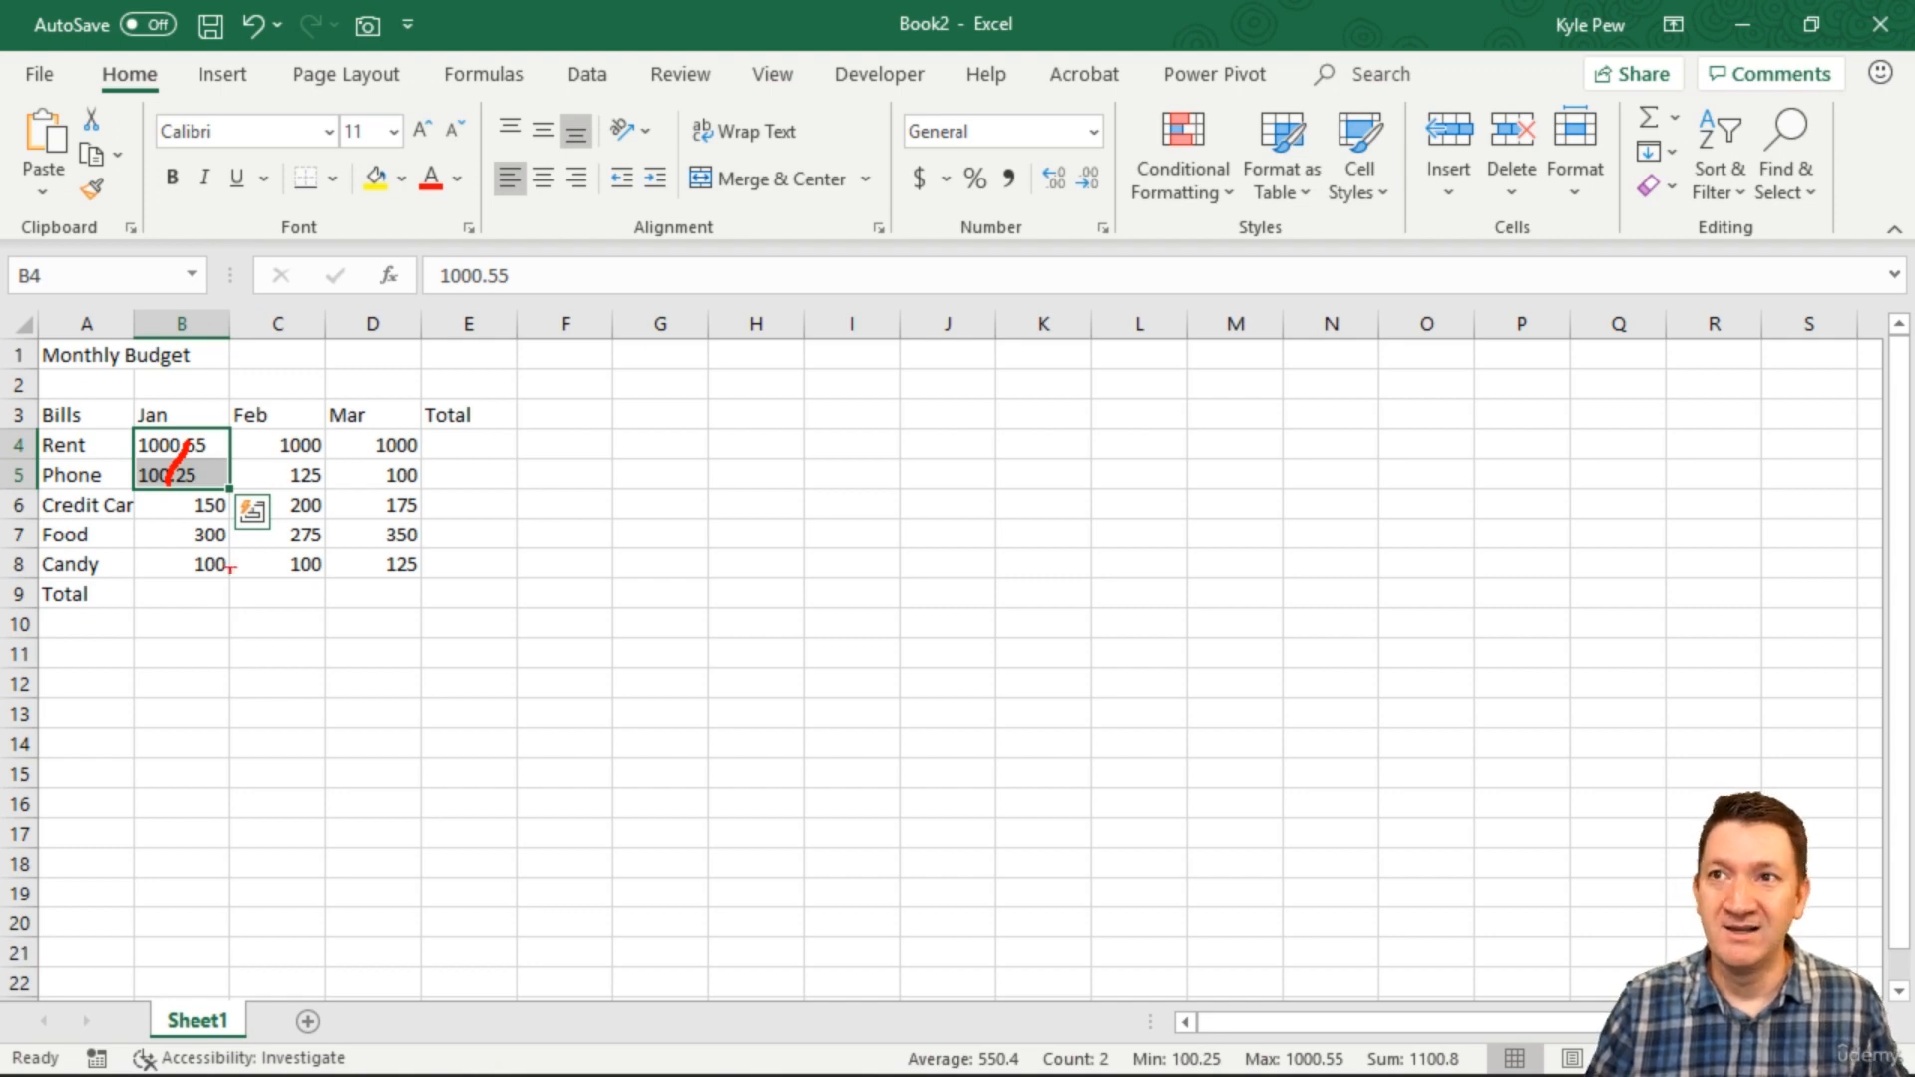
mouse_move(166, 499)
left_mouse_down()
mouse_move(193, 548)
mouse_move(165, 604)
mouse_move(190, 699)
mouse_move(145, 751)
mouse_move(154, 882)
left_mouse_up()
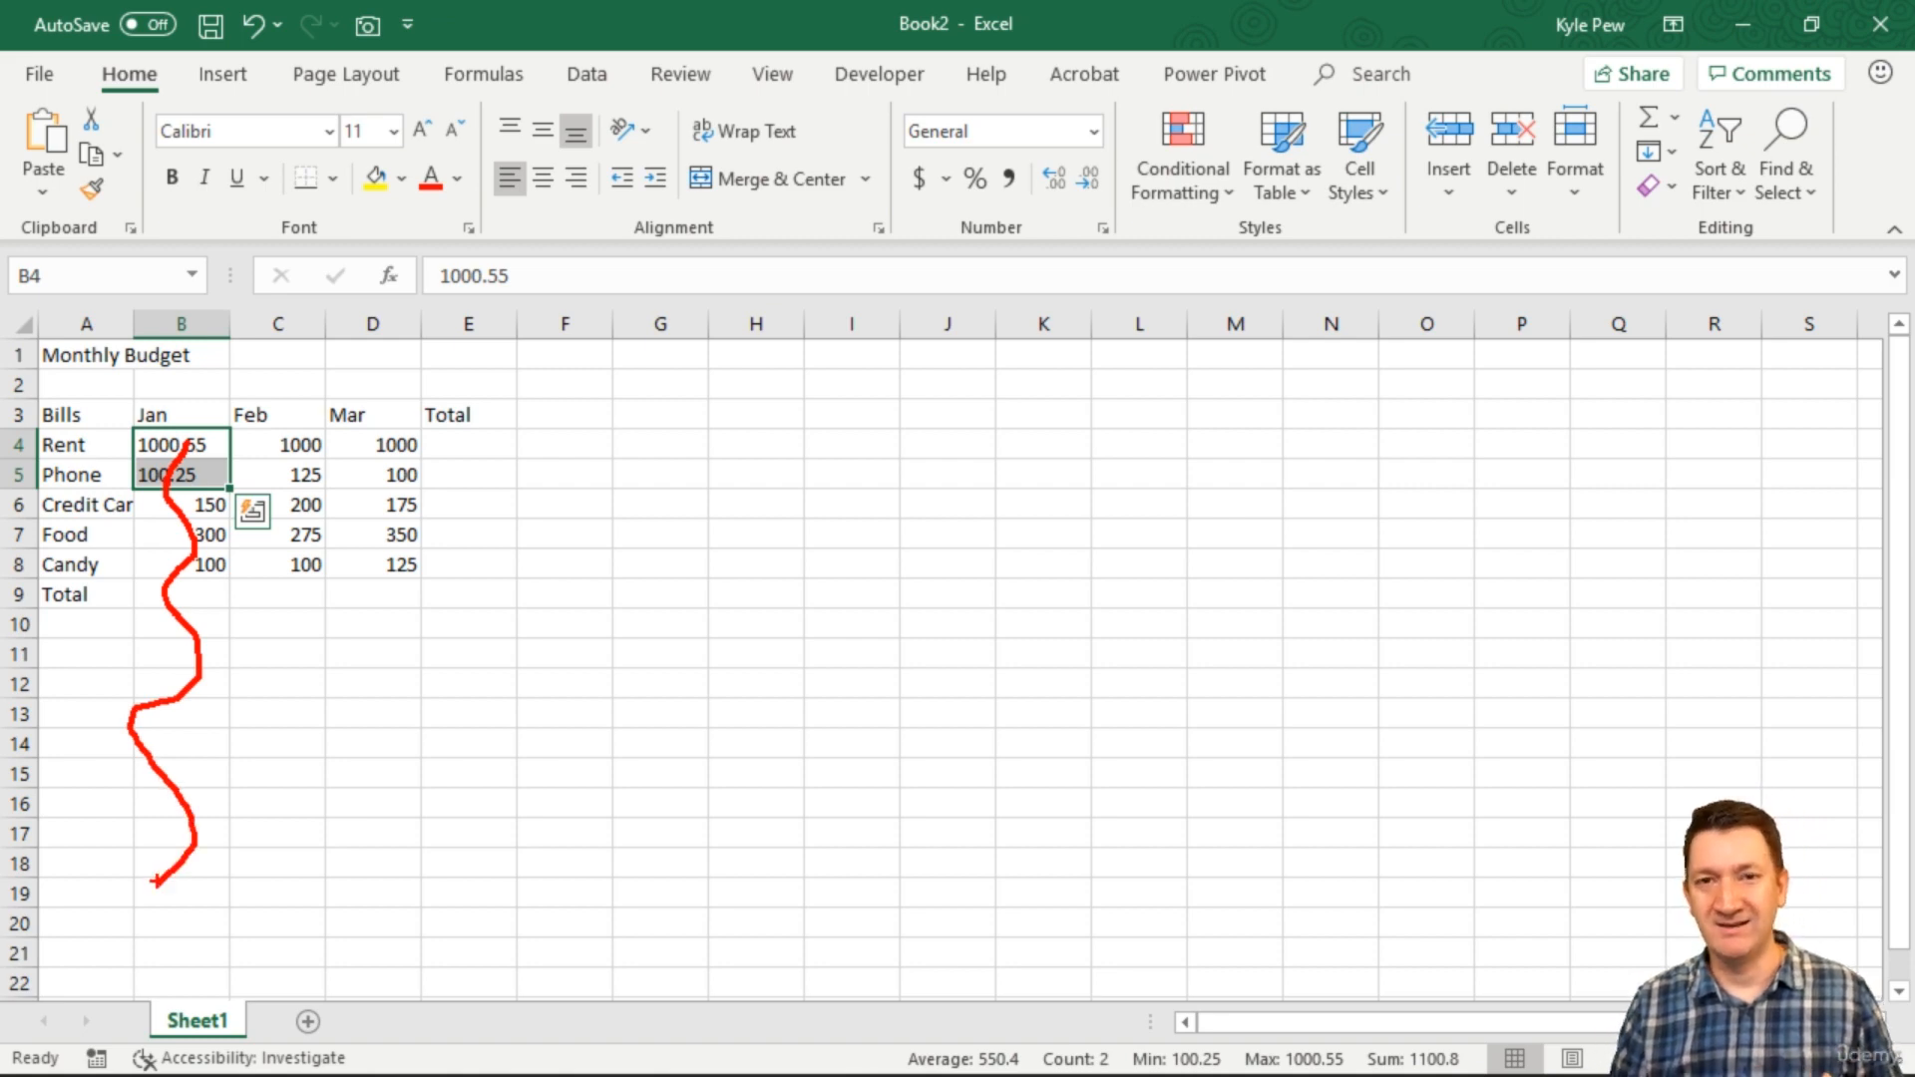
key("Escape")
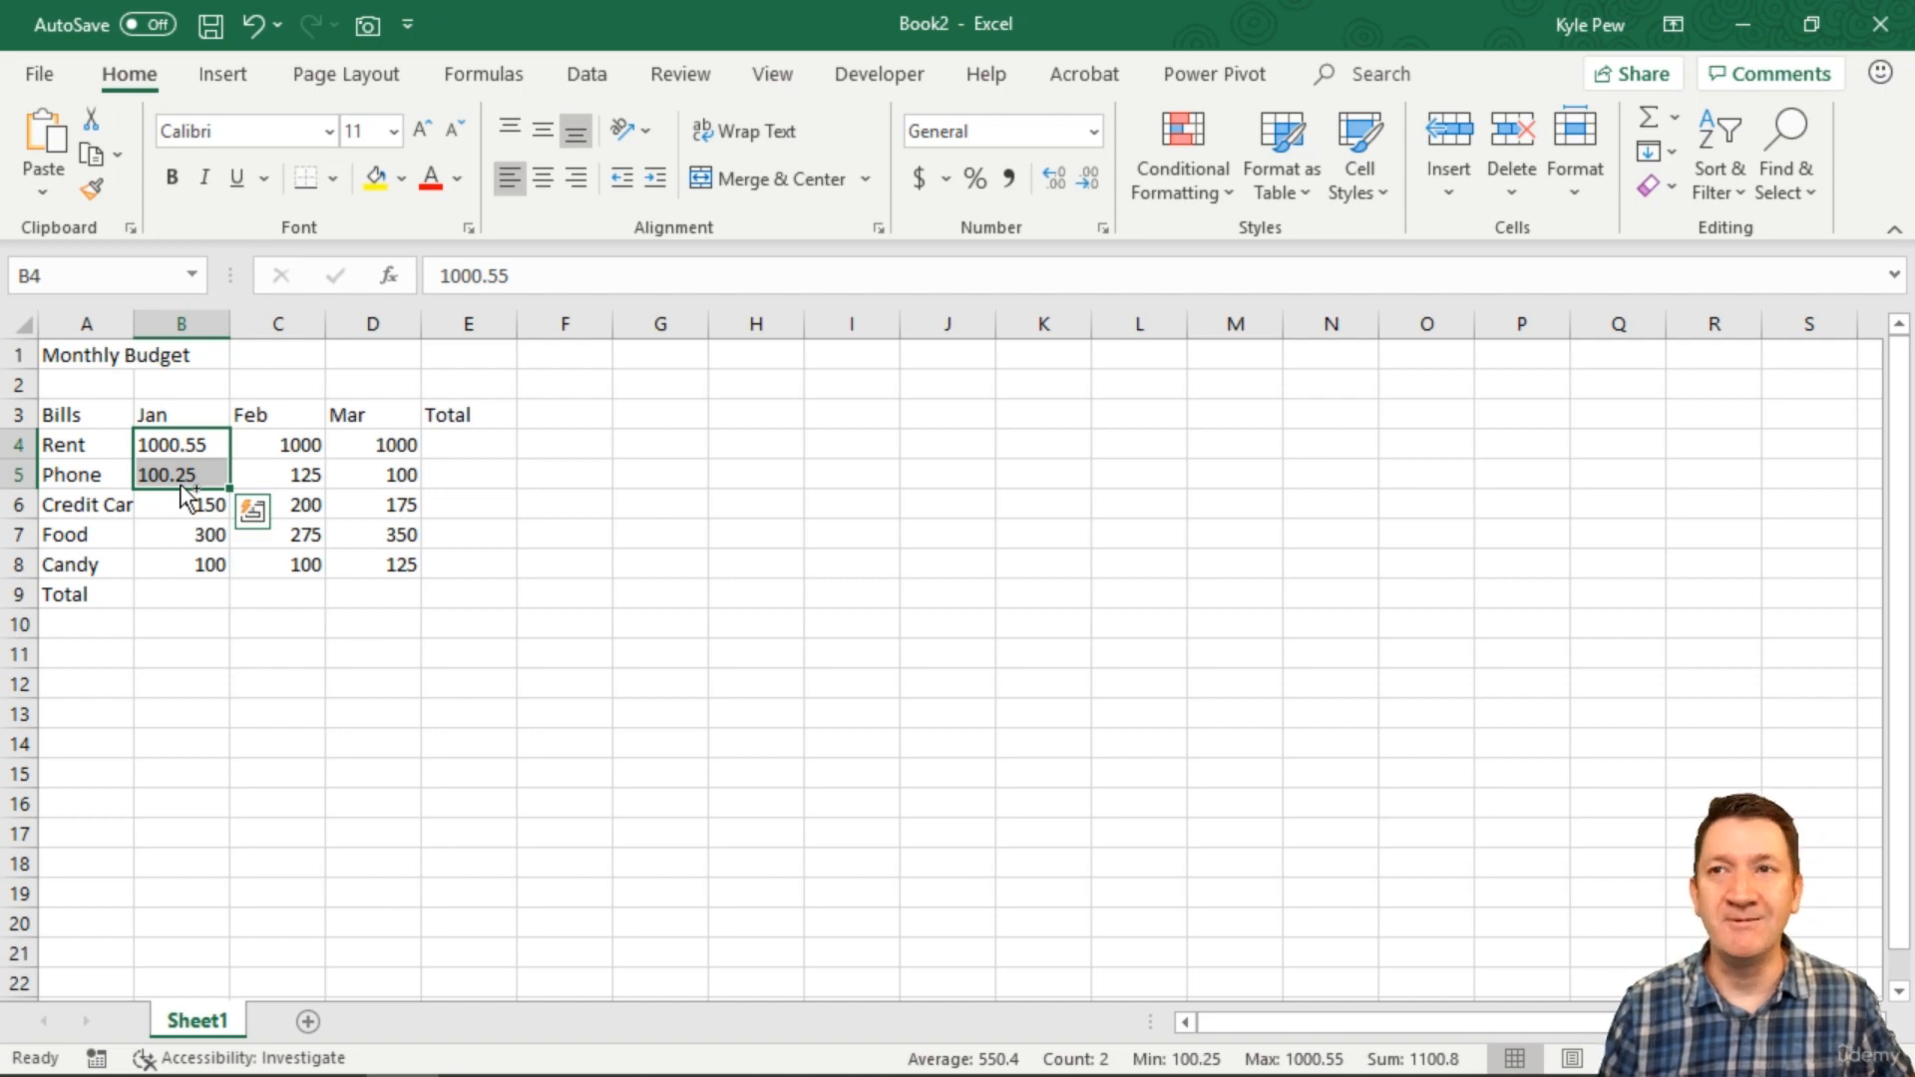
Step: Undo the left alignment and both decimal edits to the January Rent and Phone amounts
key("ctrl+z")
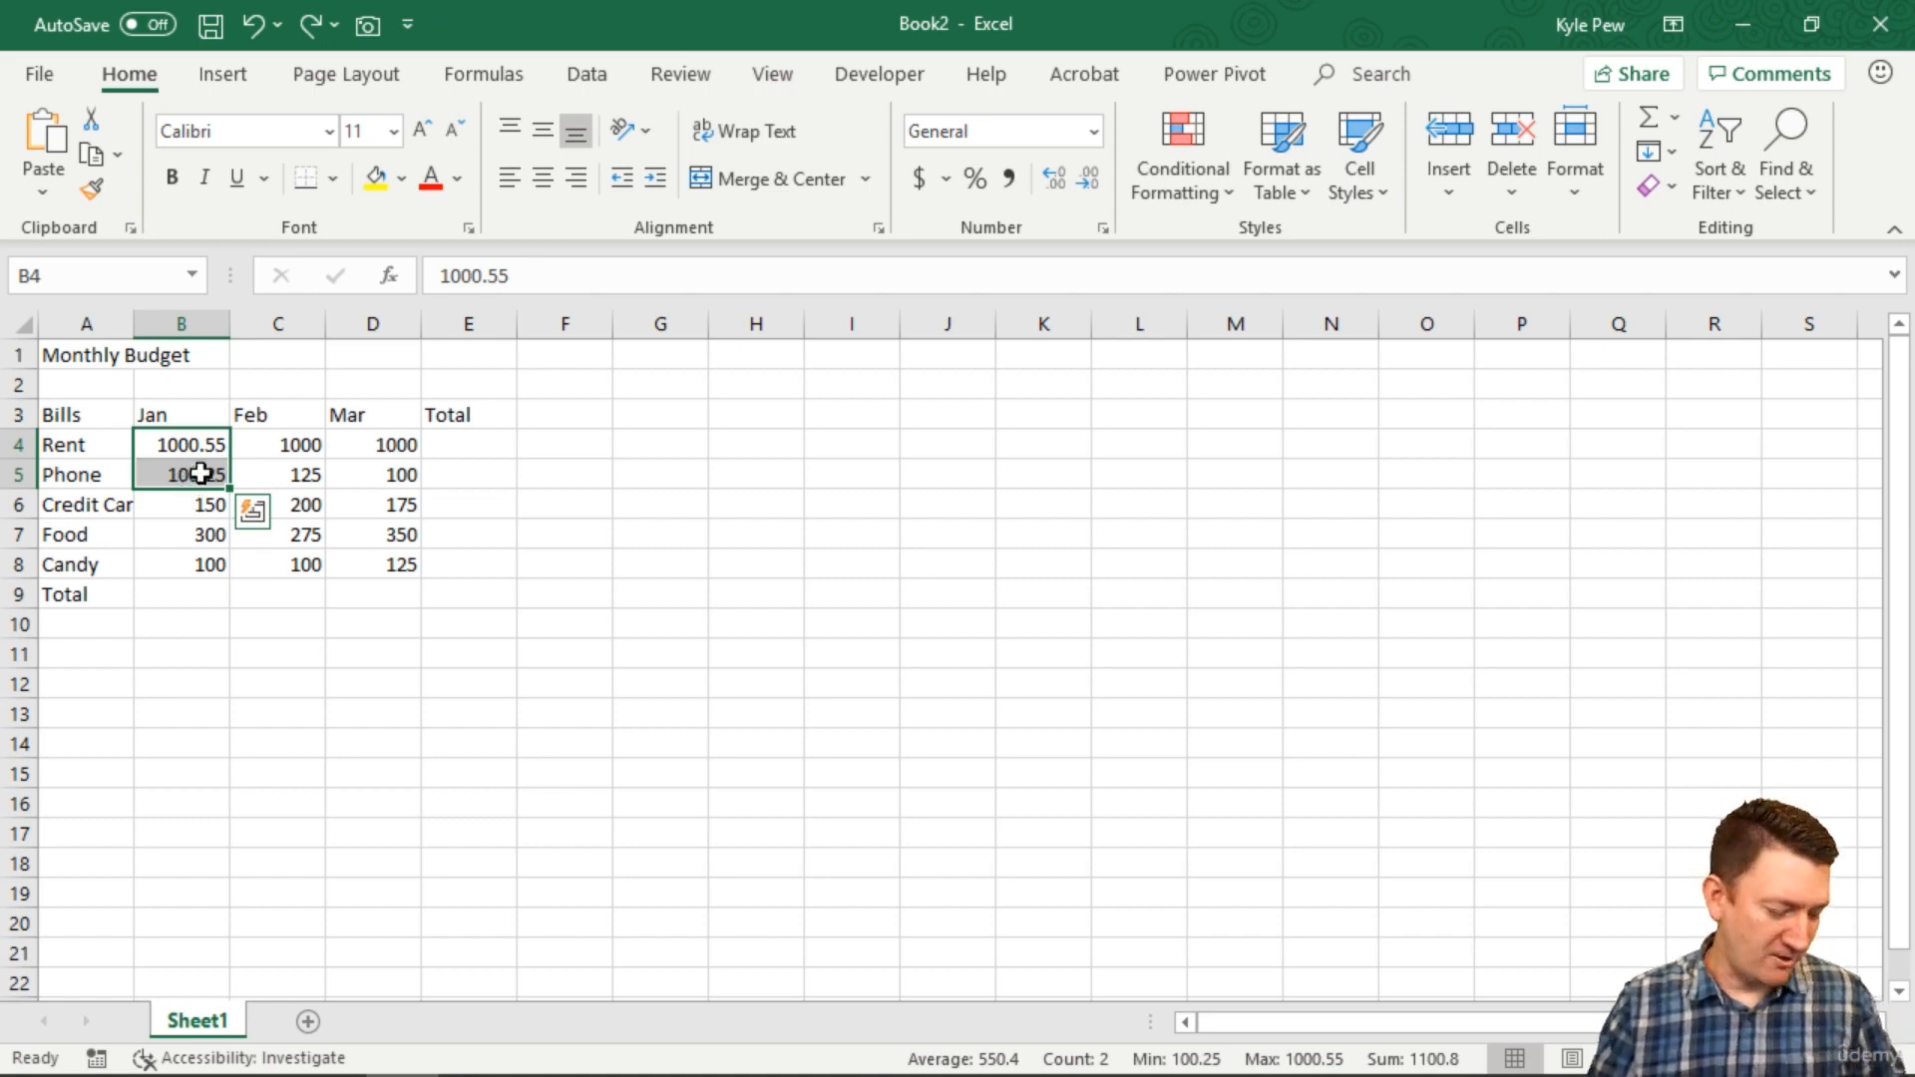
key("ctrl+z")
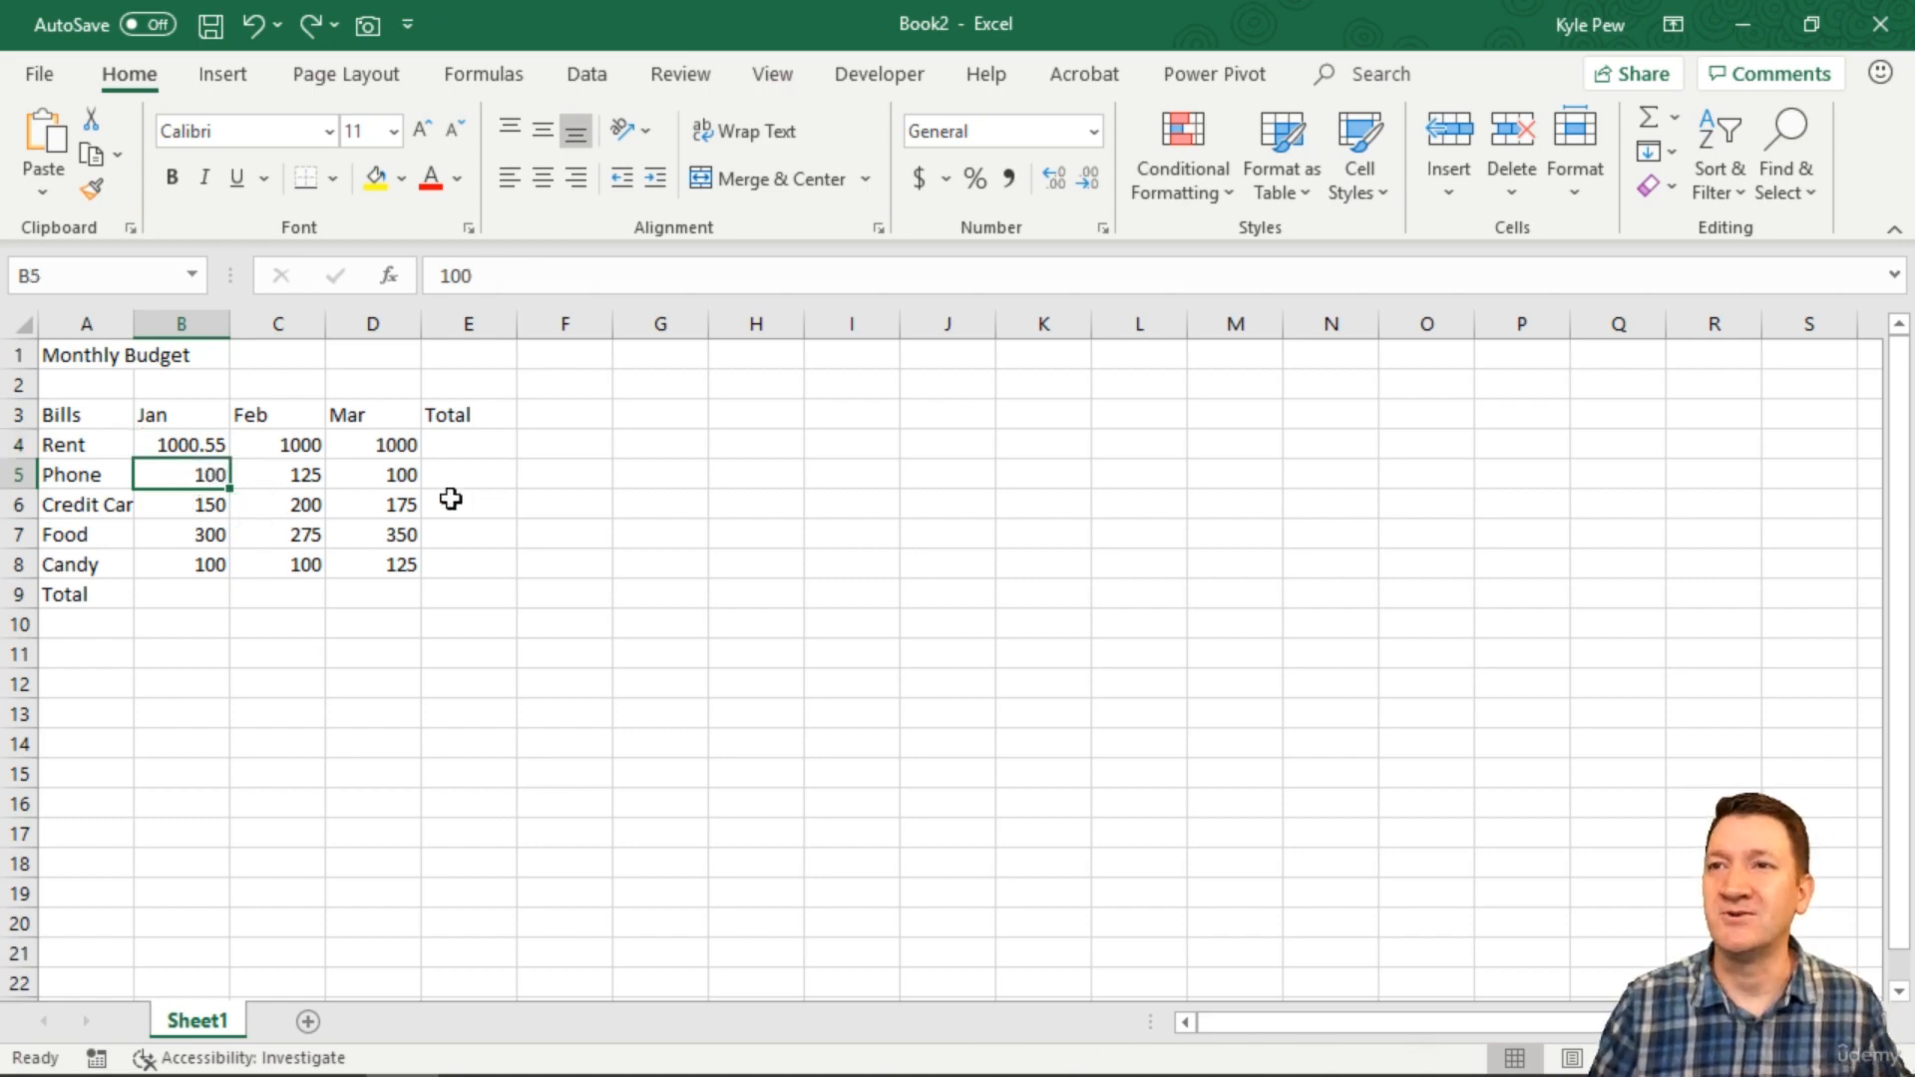
key("ctrl+z")
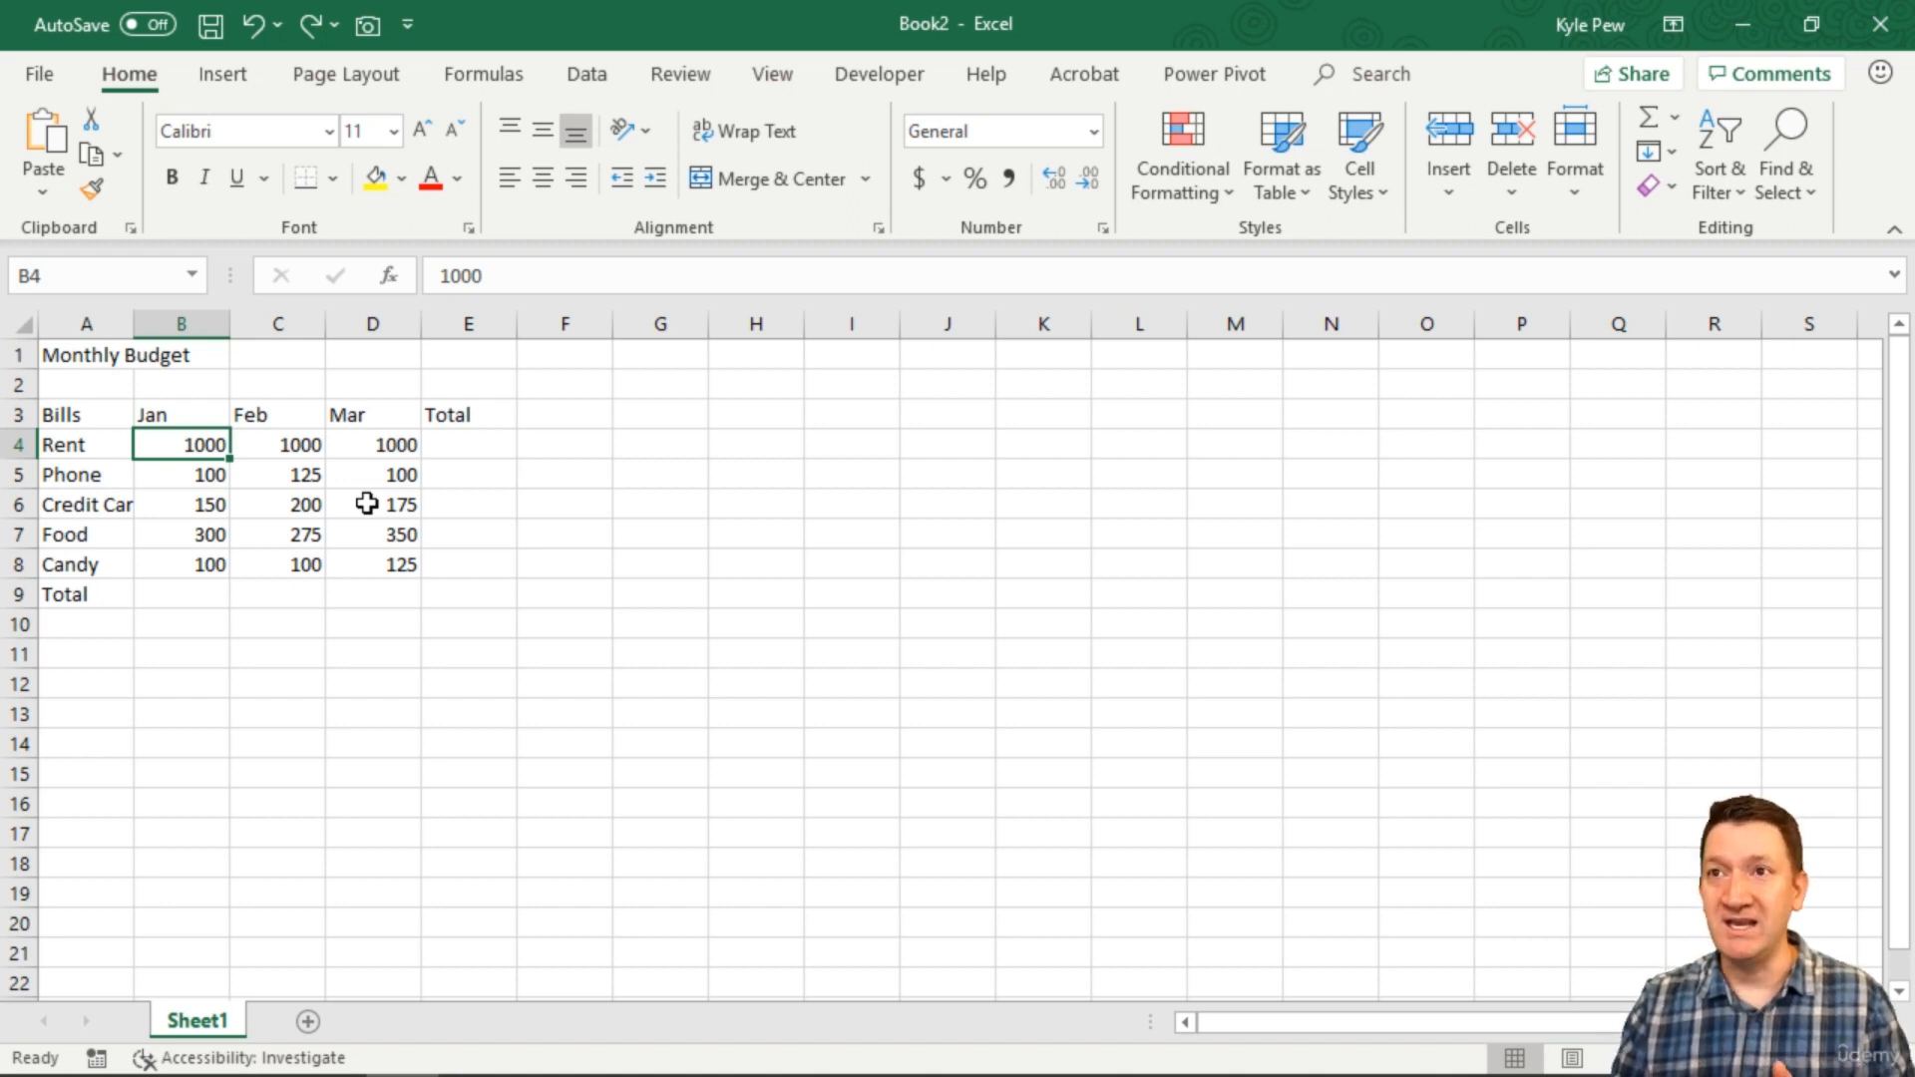
Step: Try left alignment on all January amounts in B4:B8, compare them with the Feb column, and undo it
left_click_drag(171, 445, 192, 557)
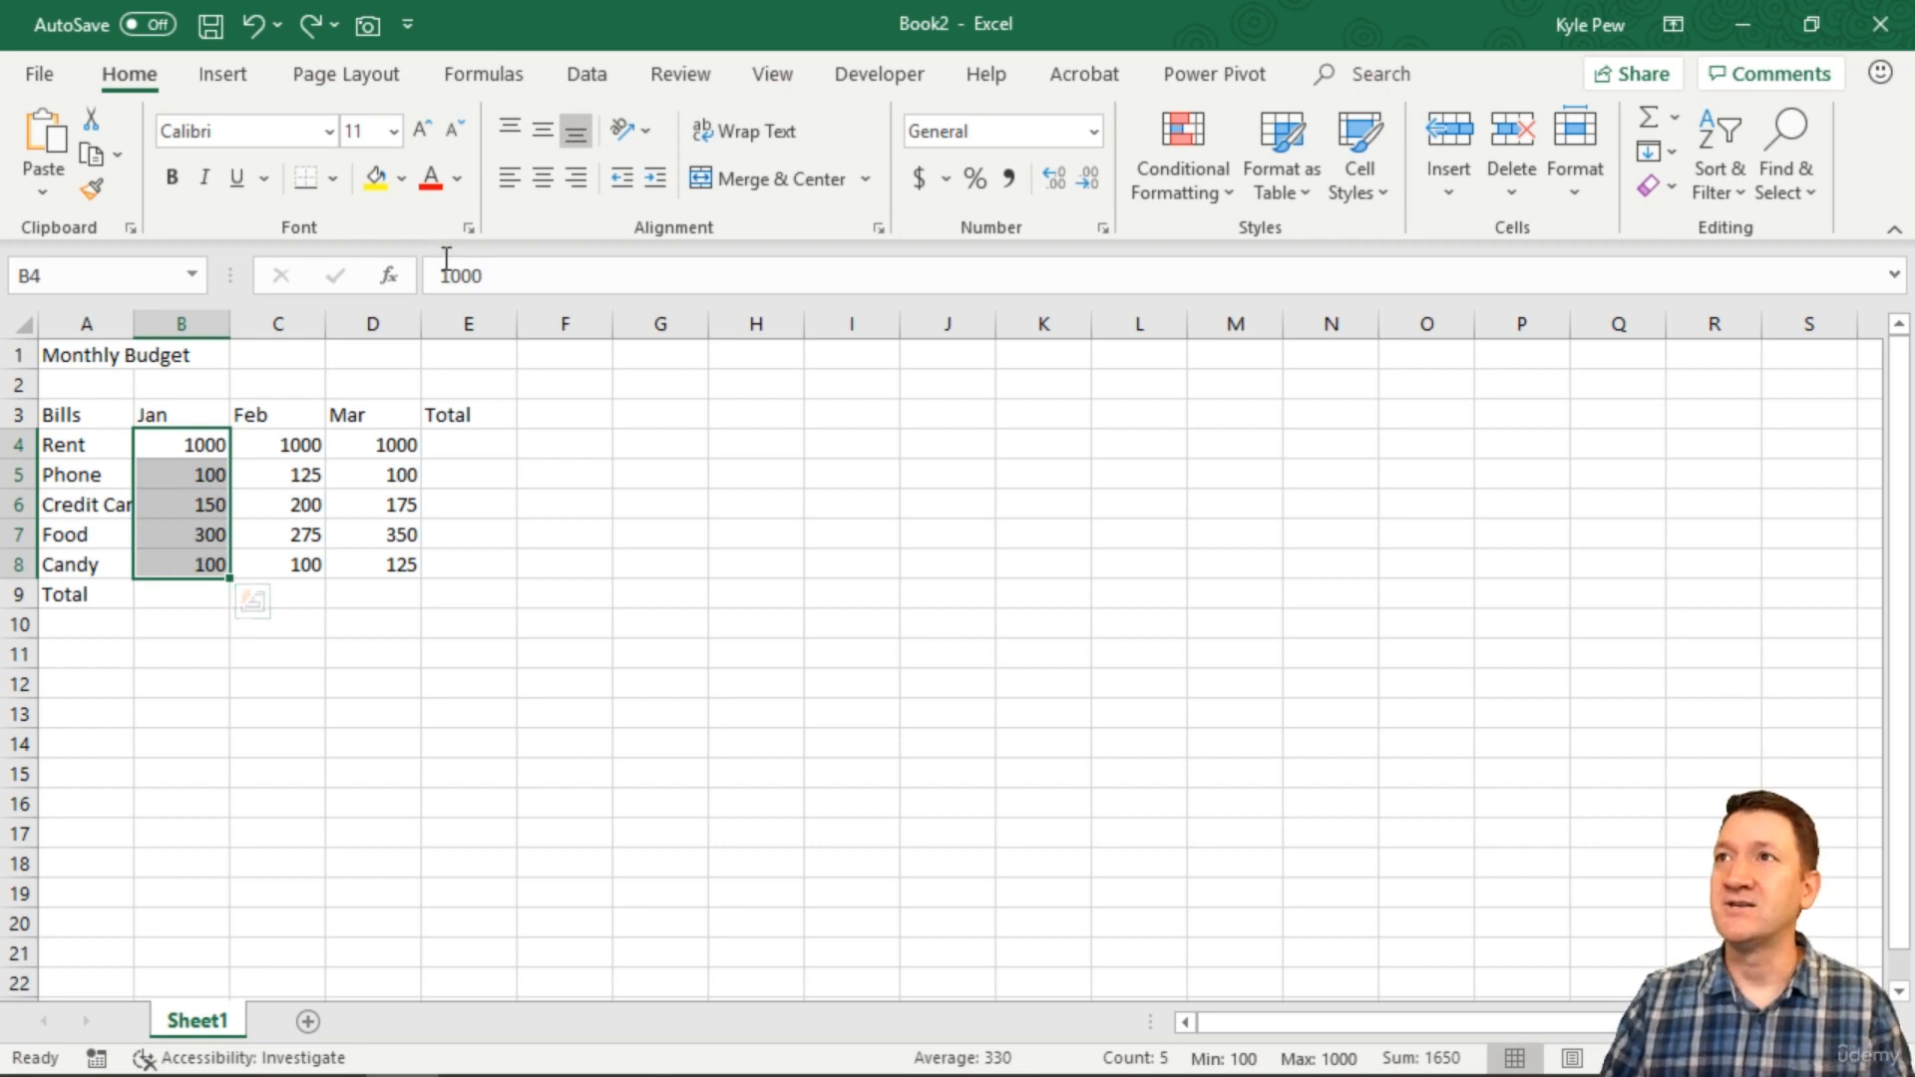
left_click(511, 177)
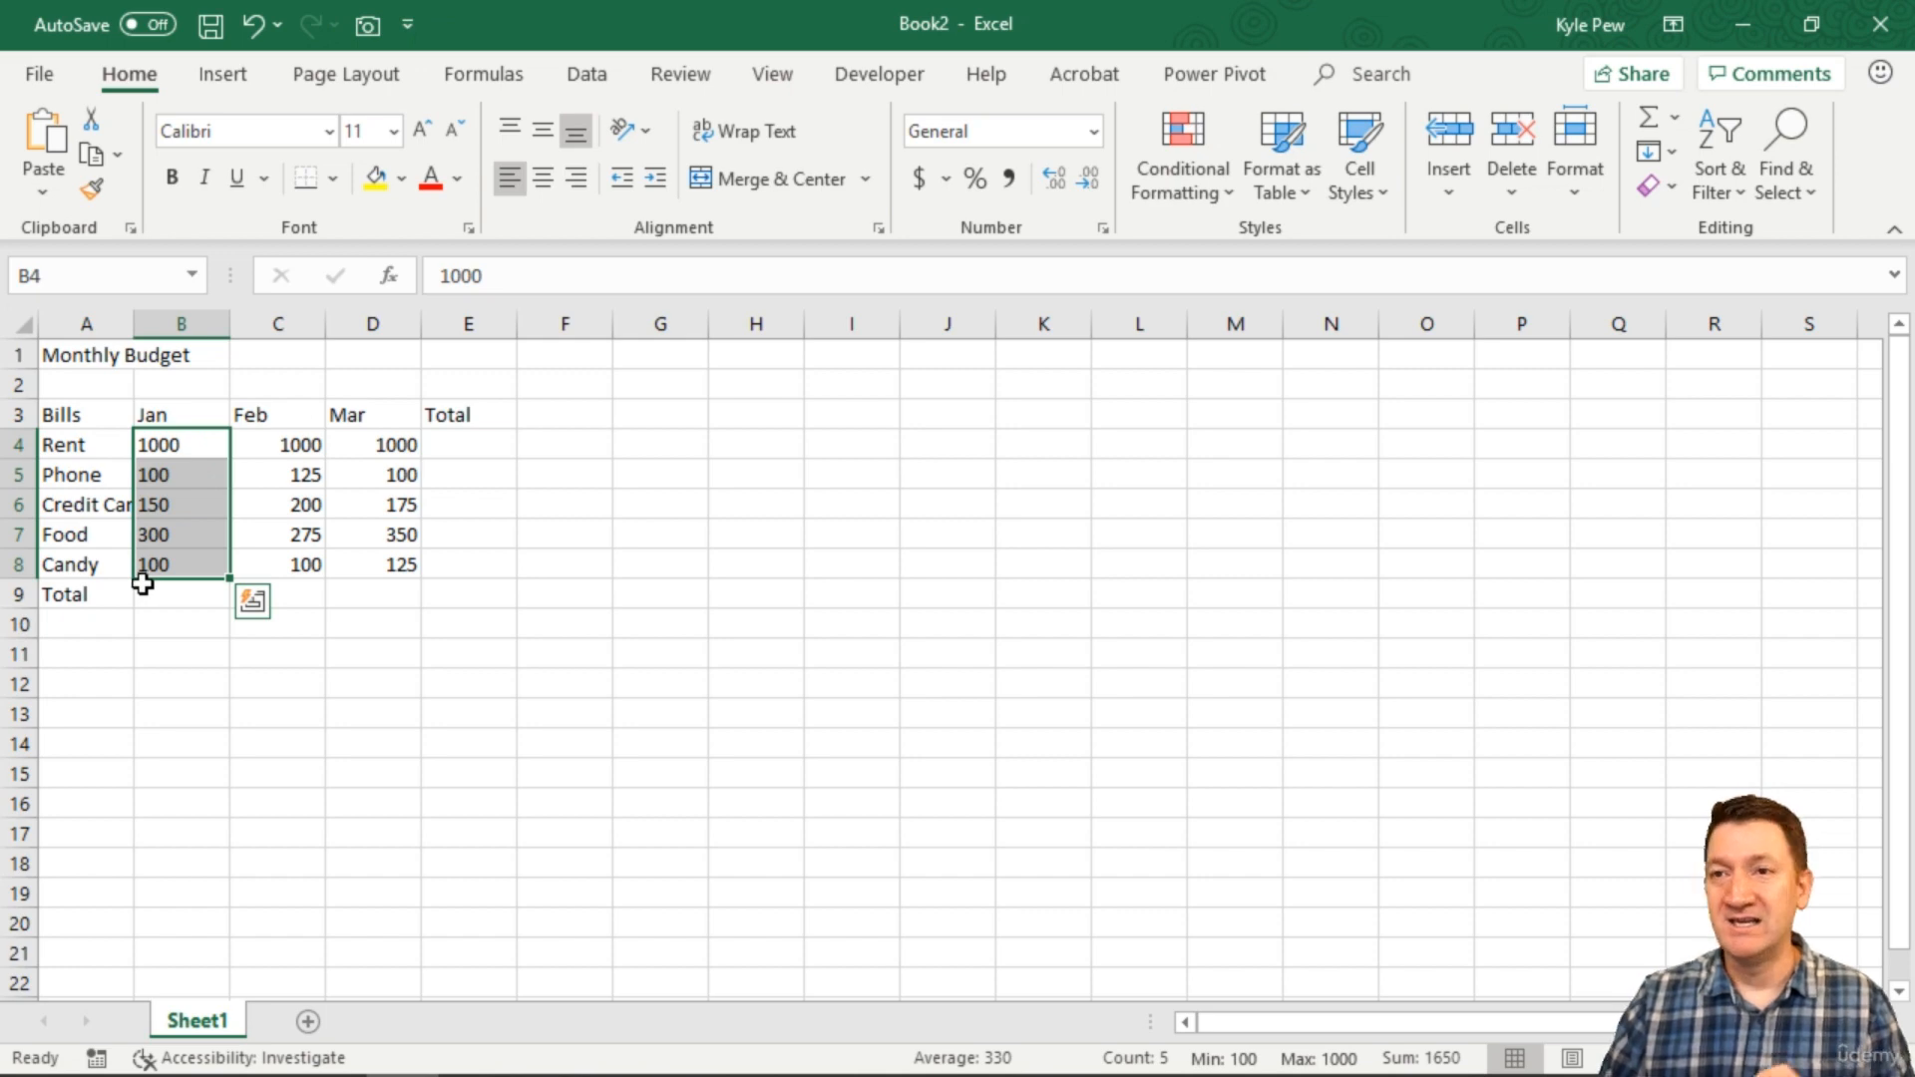
left_click(281, 466)
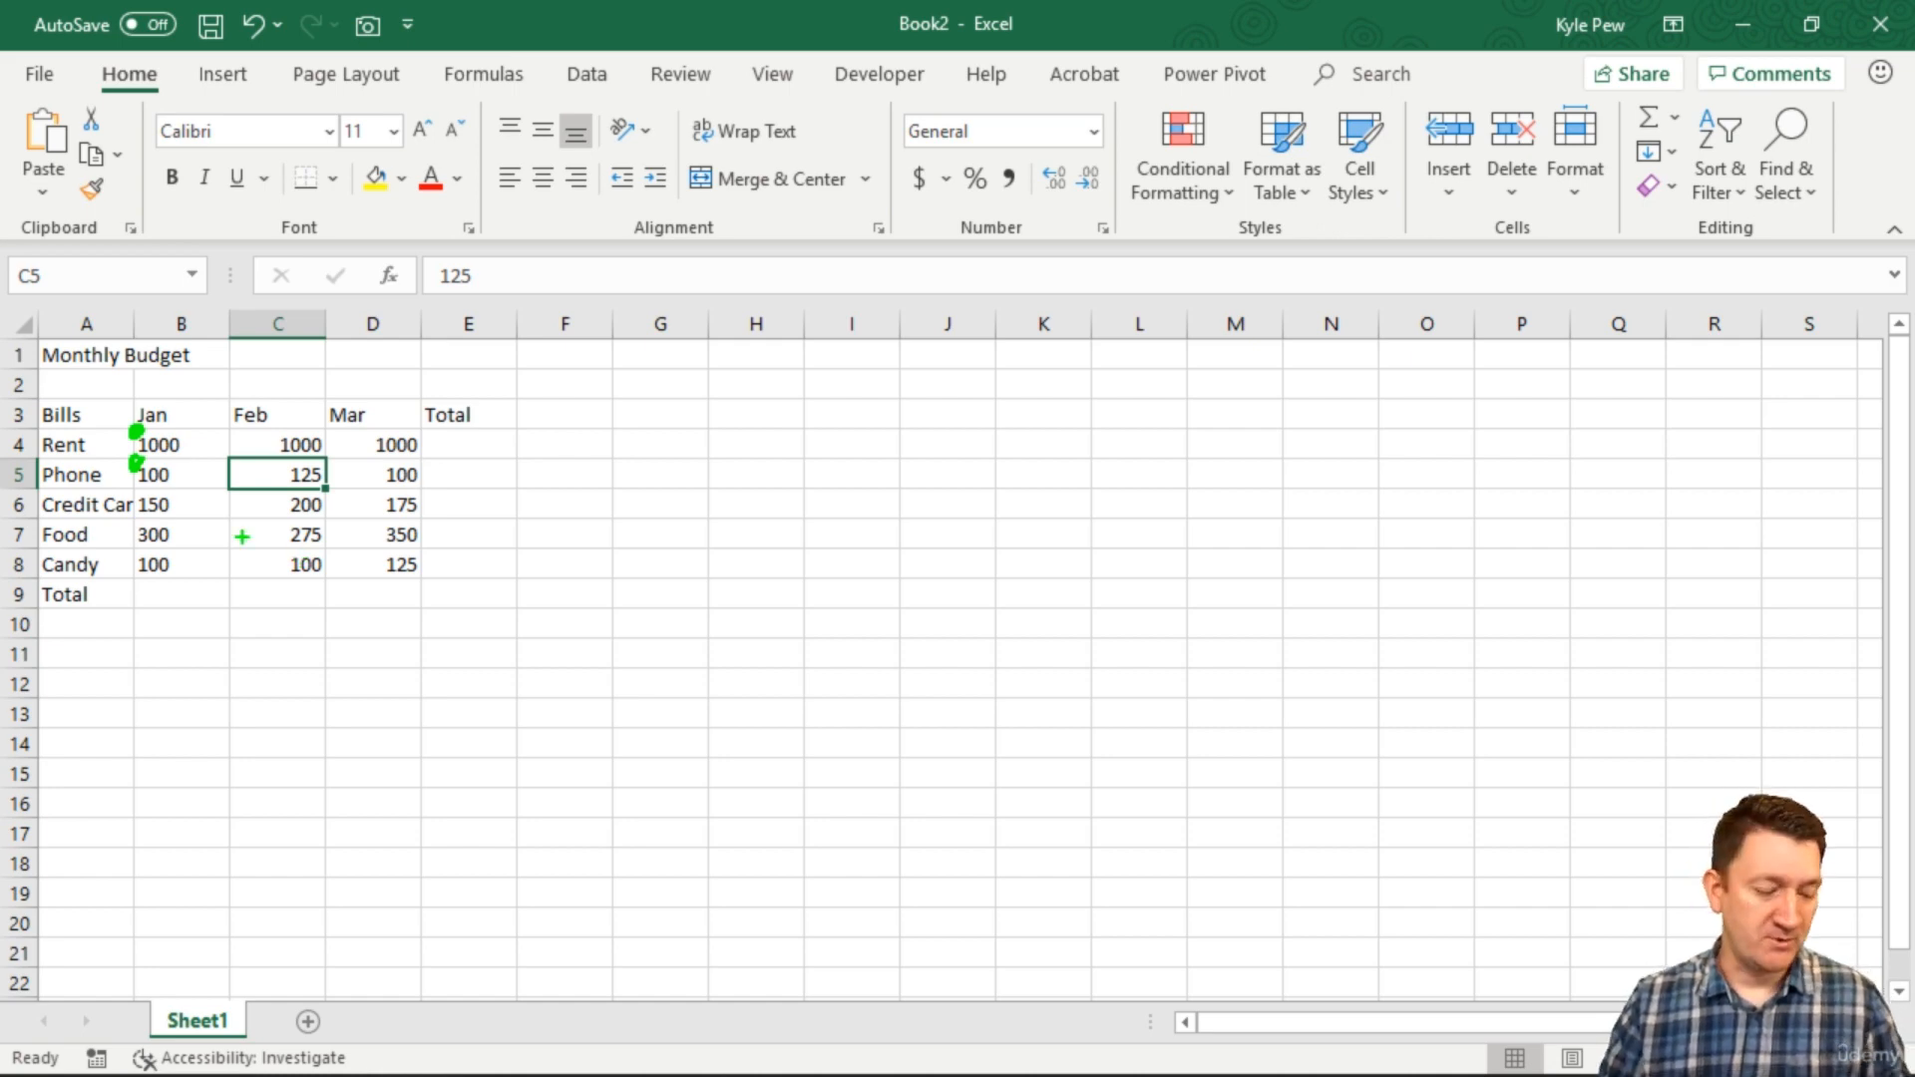
left_click(191, 477)
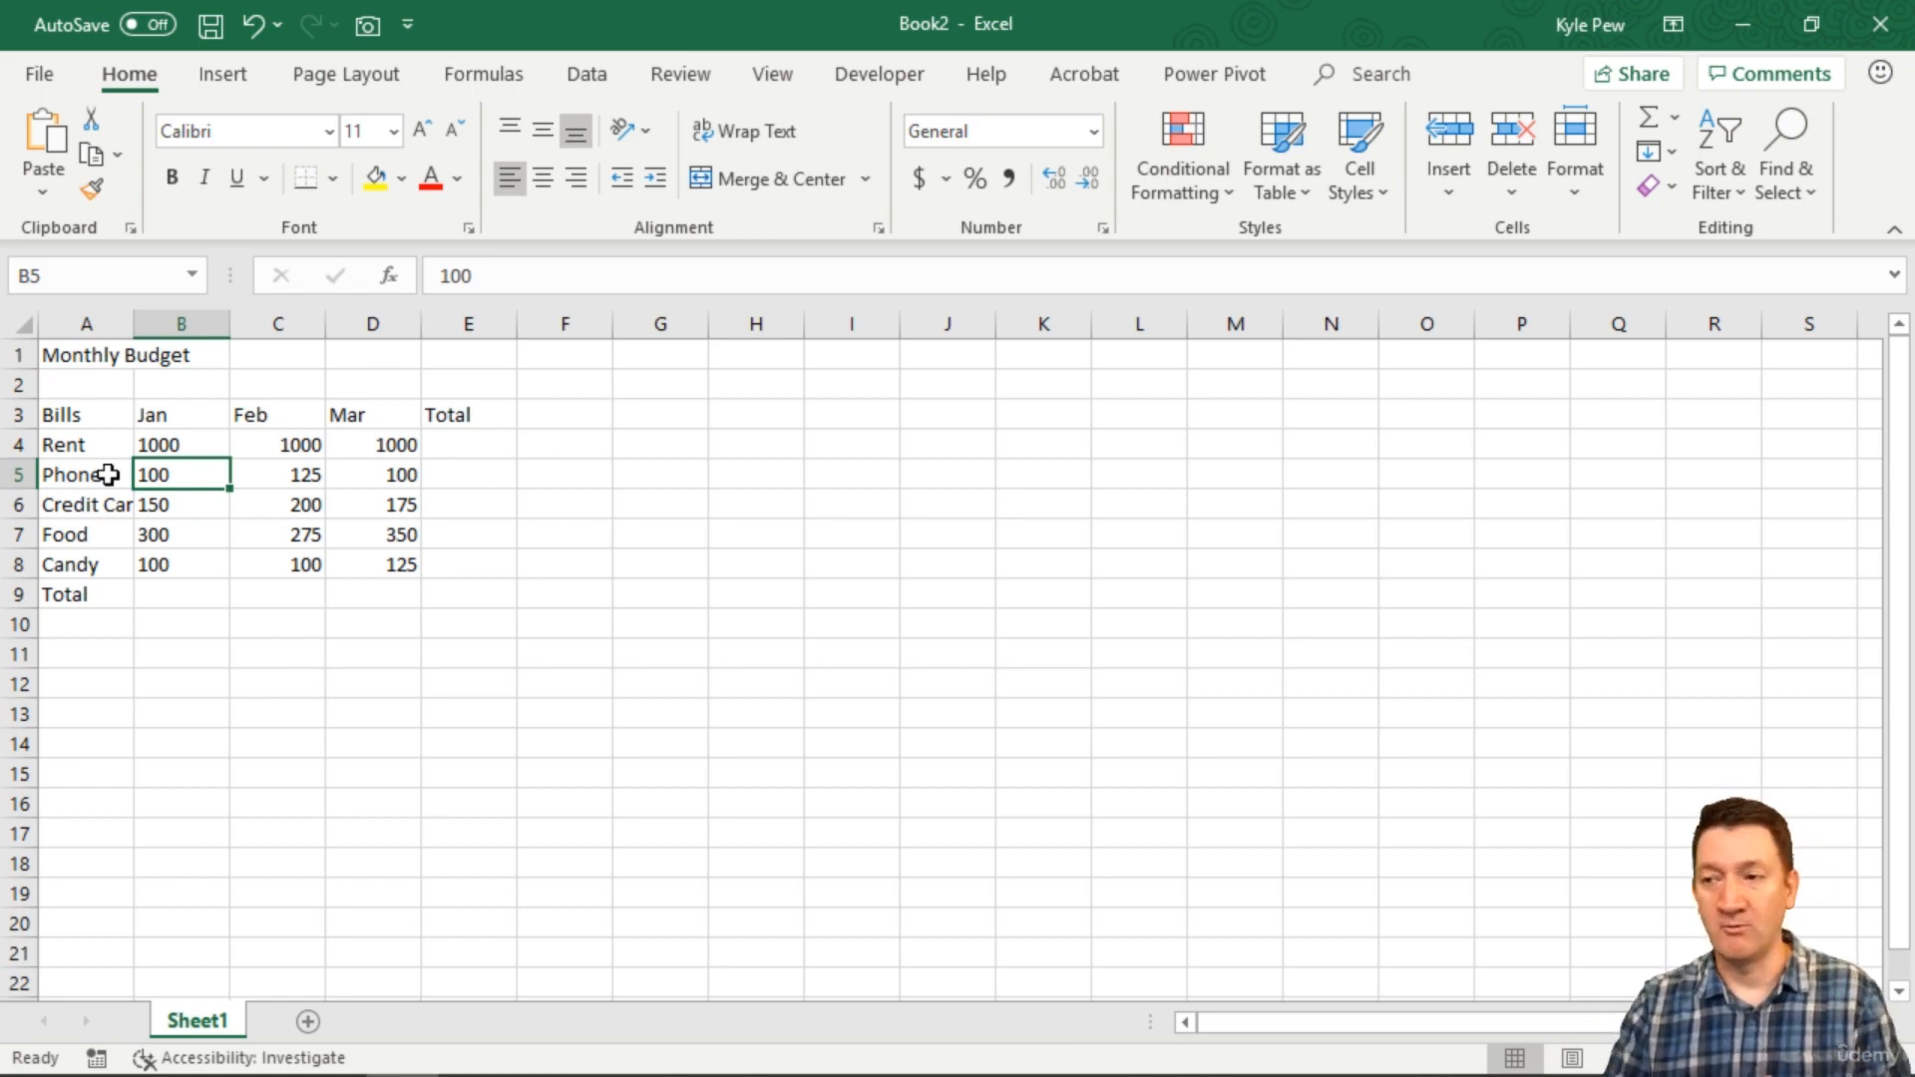
key("ctrl+z")
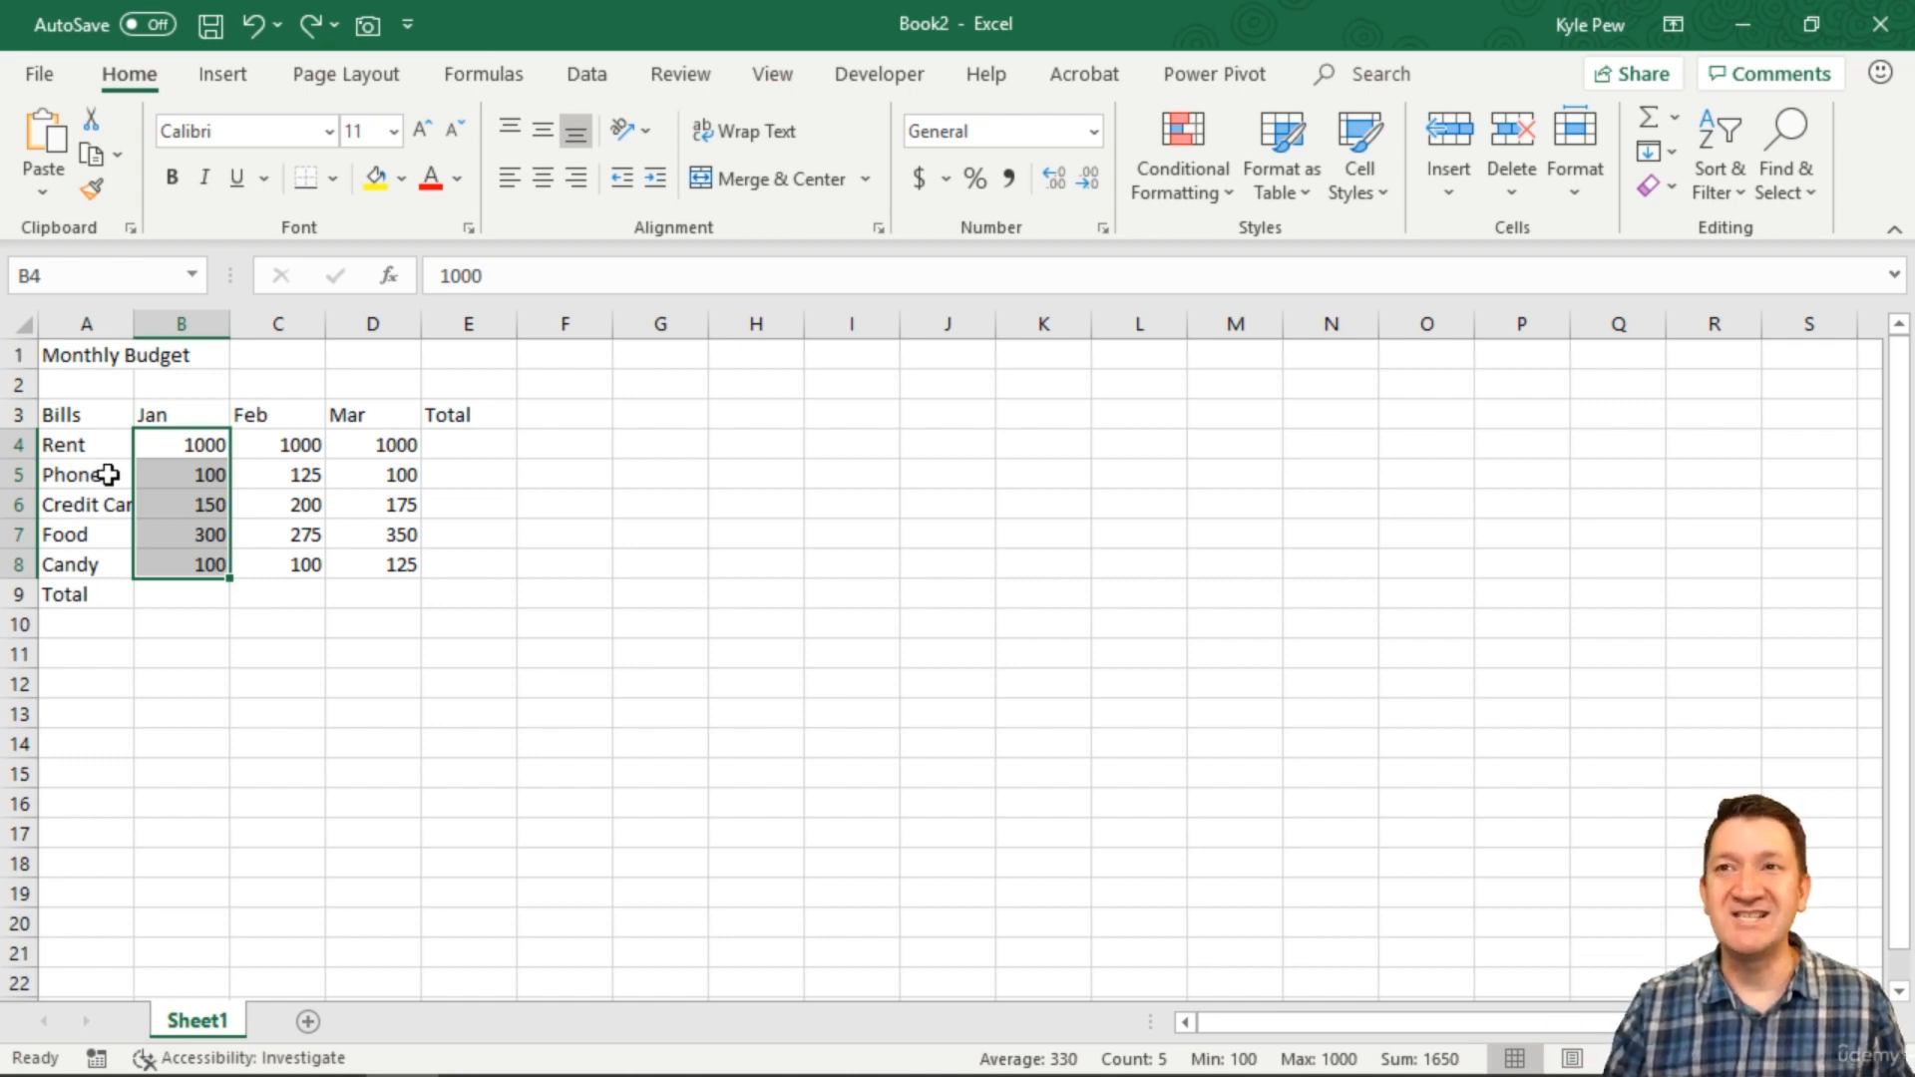
Step: Compare the alignment of the headings in A3:E3 with the numeric amounts in B4:D8
left_click(149, 432)
left_click_drag(90, 415, 452, 417)
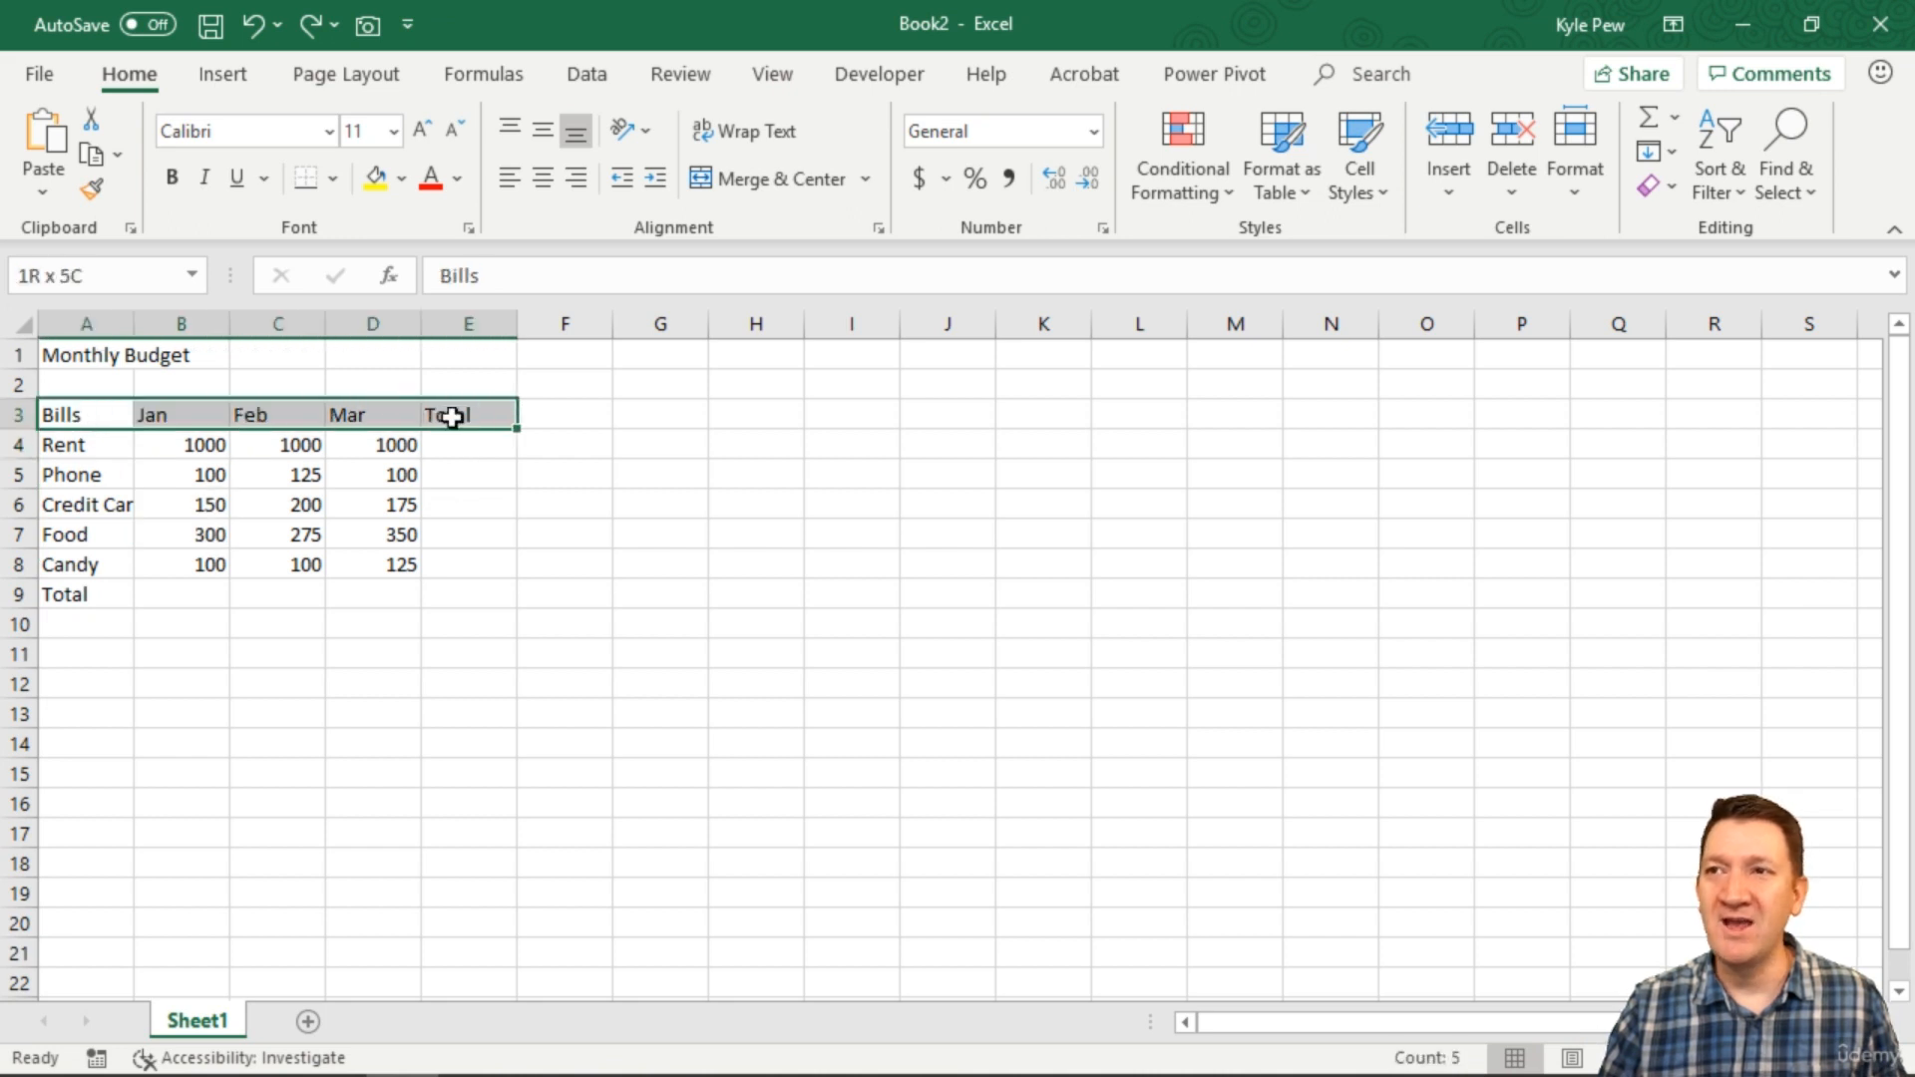
left_click_drag(200, 445, 372, 556)
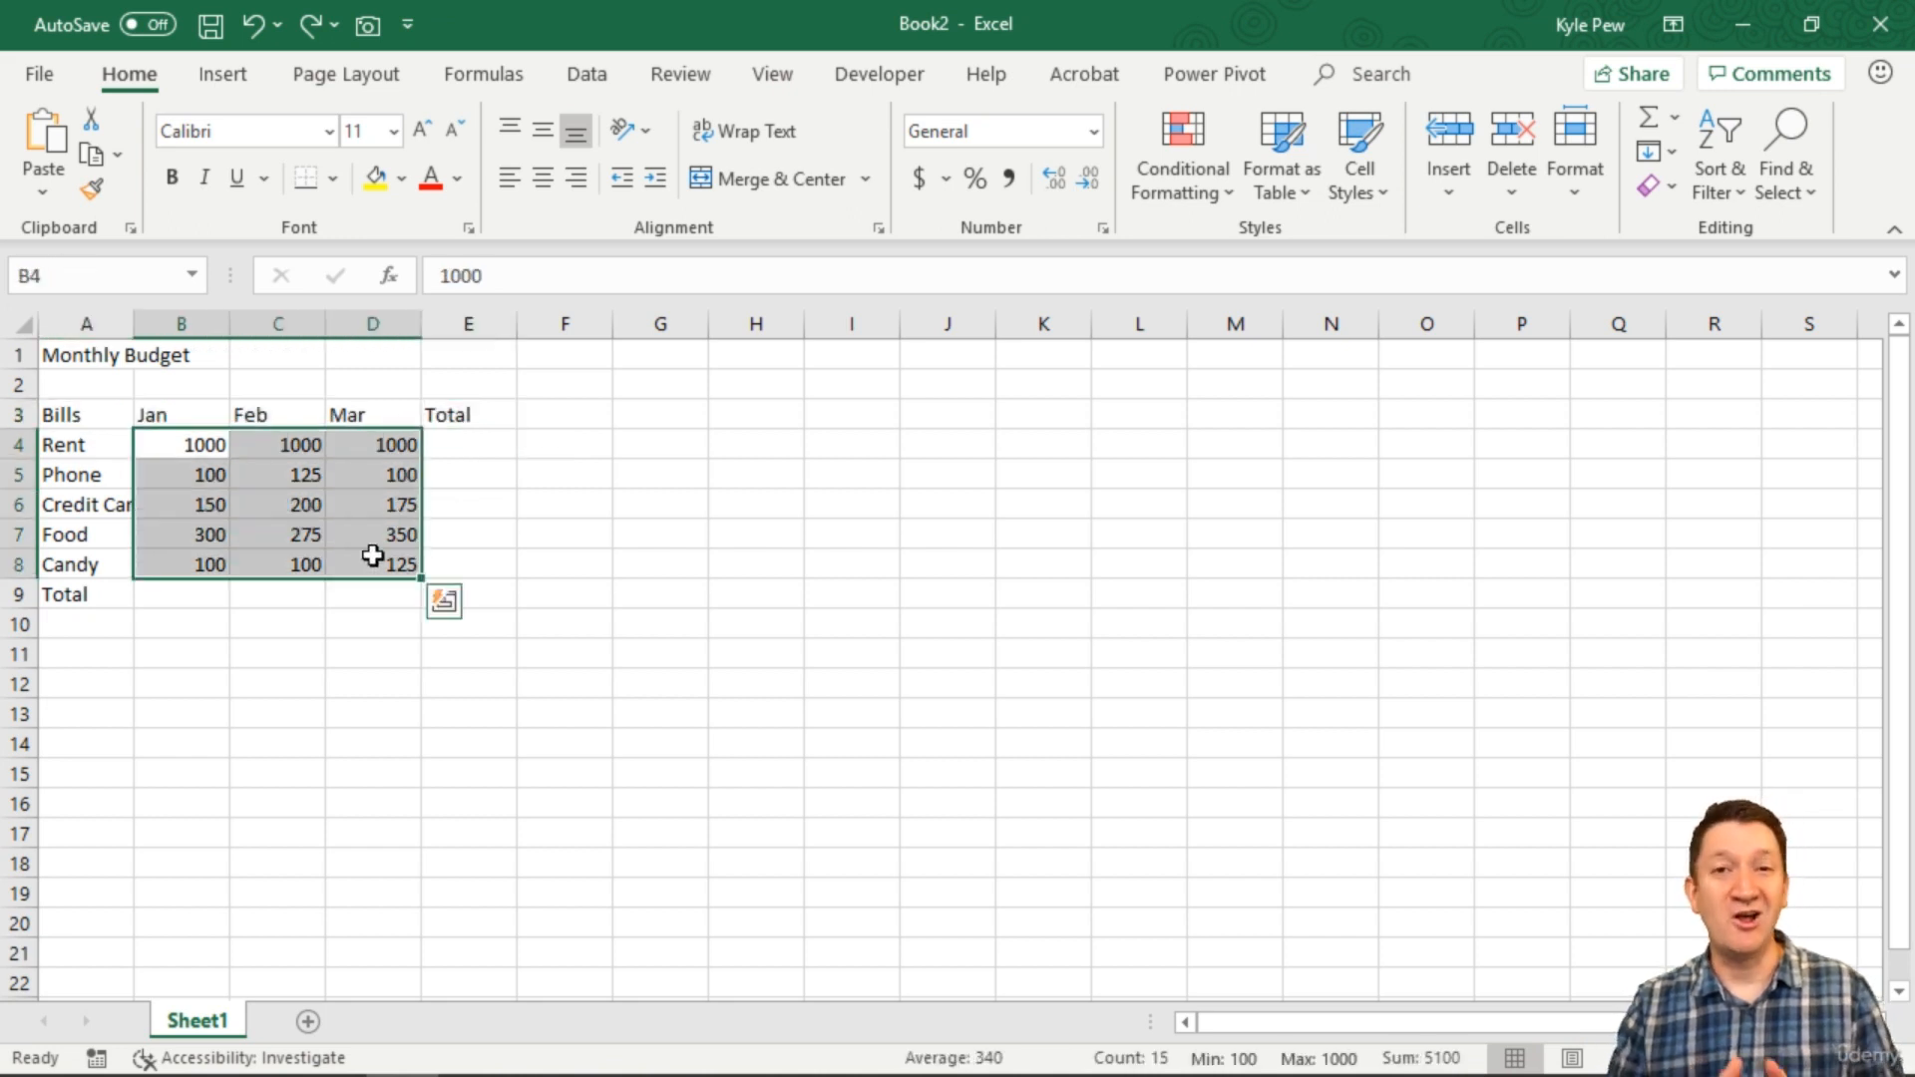